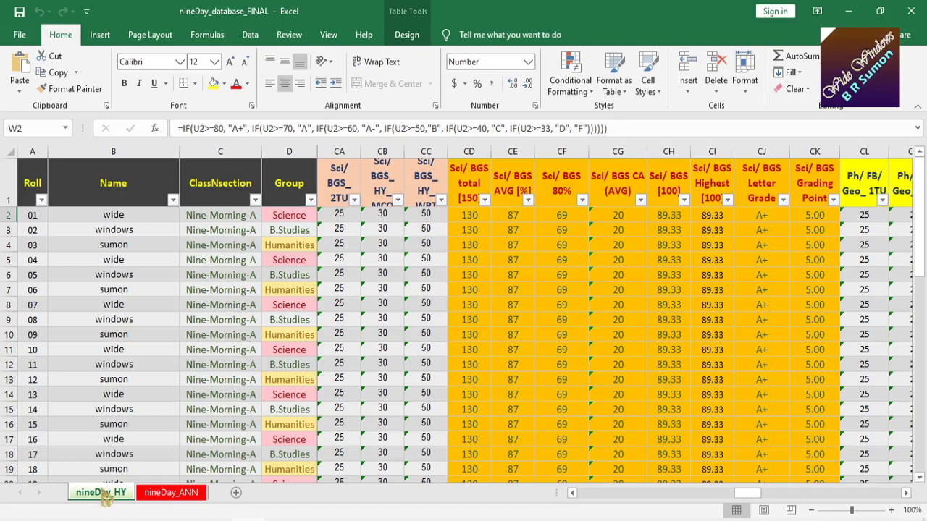
# Step: Compare the nineDay_HY and nineDay_ANN sheets, then scroll nineDay_HY back to column E's Ban1 marks
pyautogui.click(169, 496)
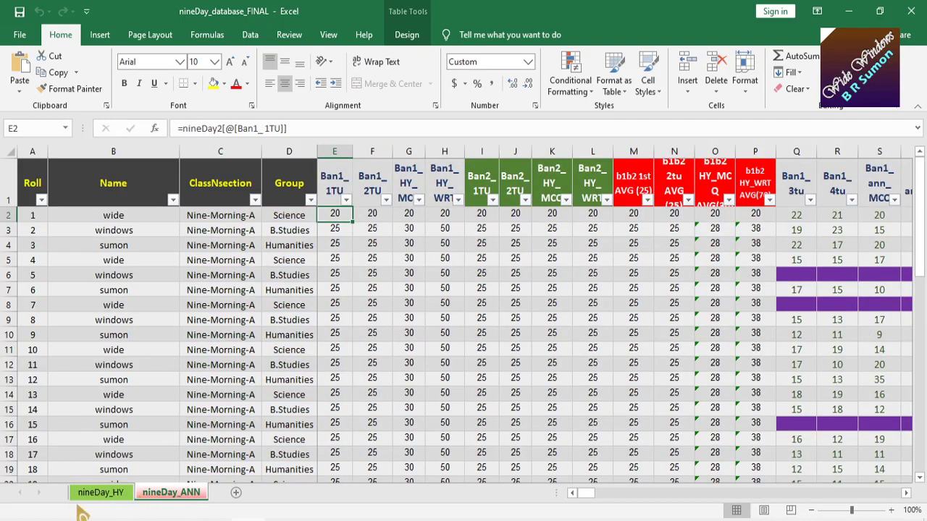
pyautogui.click(103, 501)
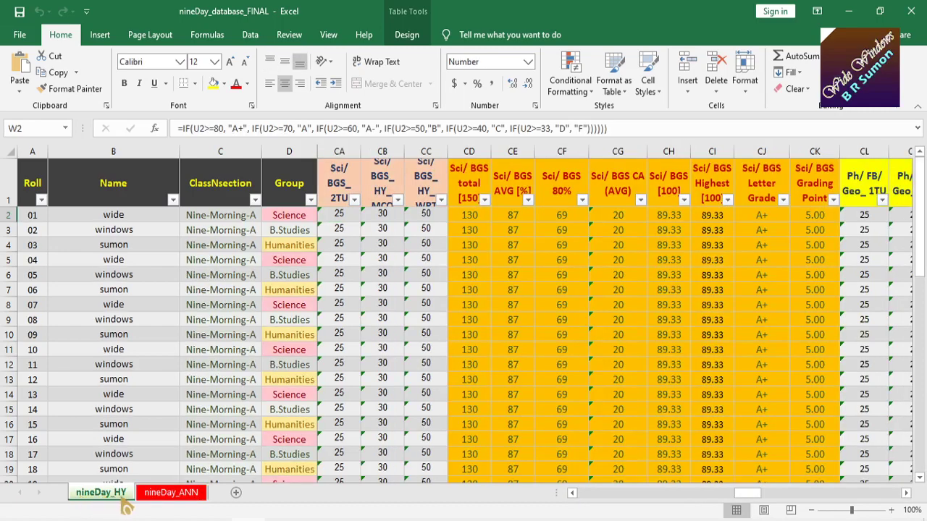
pyautogui.click(172, 501)
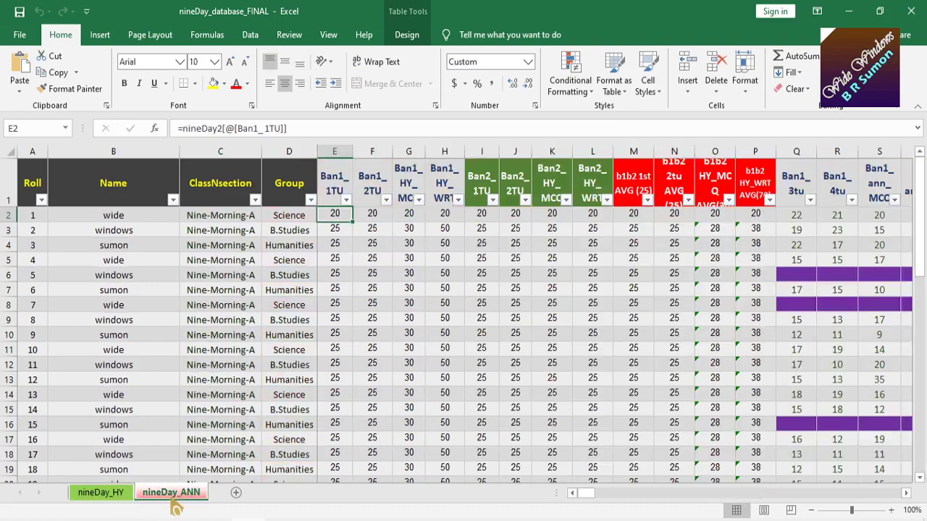
pyautogui.click(103, 502)
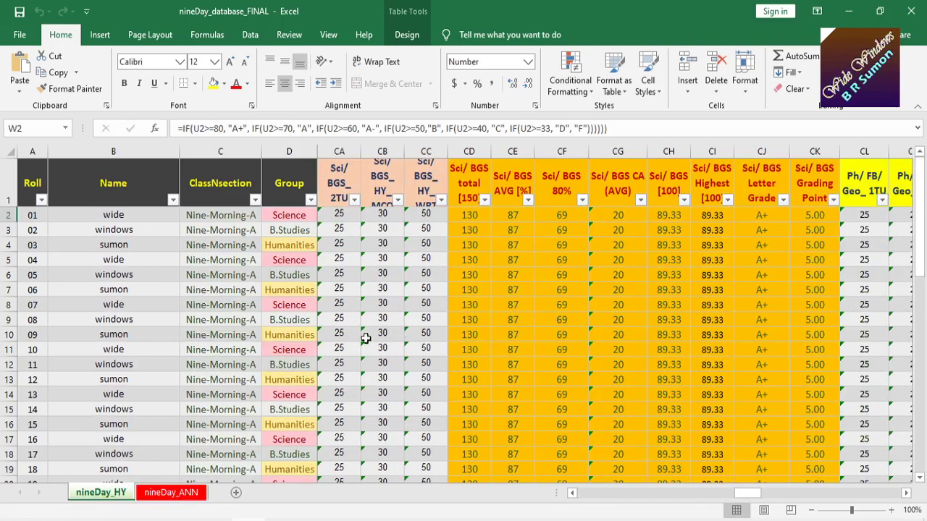
pyautogui.click(175, 500)
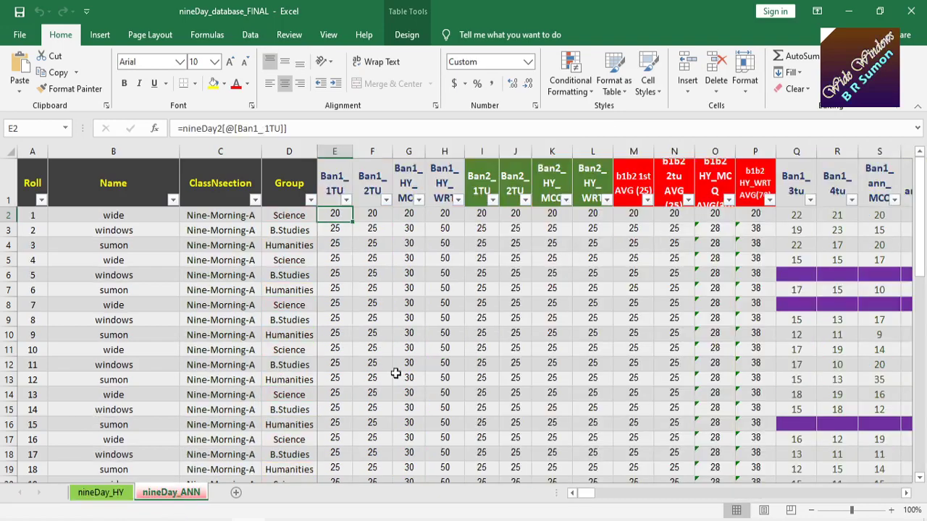
pyautogui.click(115, 494)
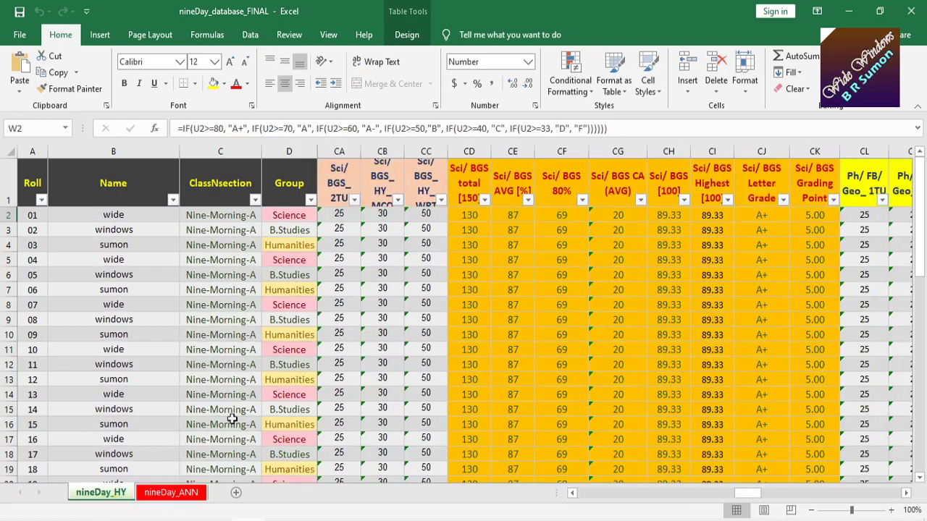
pyautogui.moveTo(746, 493); pyautogui.dragTo(572, 500)
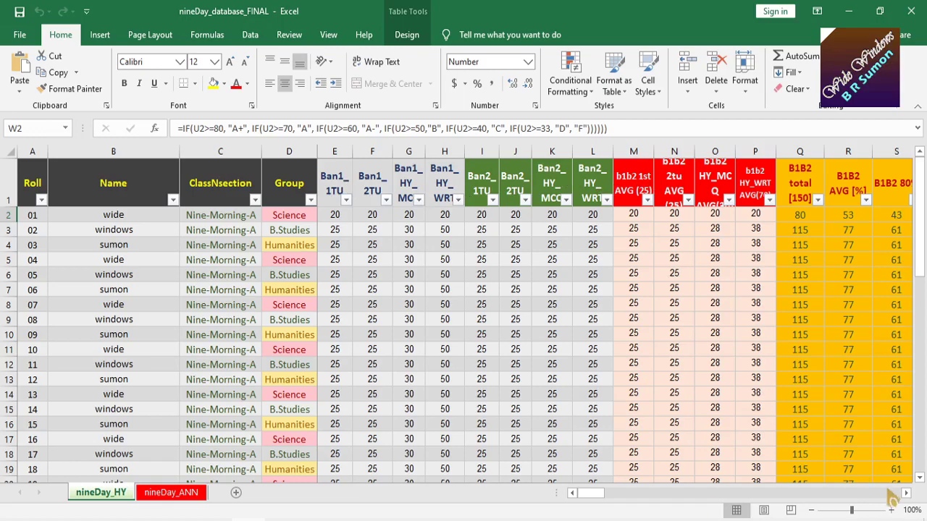
# Step: Scroll through the B1B2 totals, letter grade and grading point columns to the Eng1 and Eng2 marks
pyautogui.moveTo(904, 493); pyautogui.dragTo(905, 493)
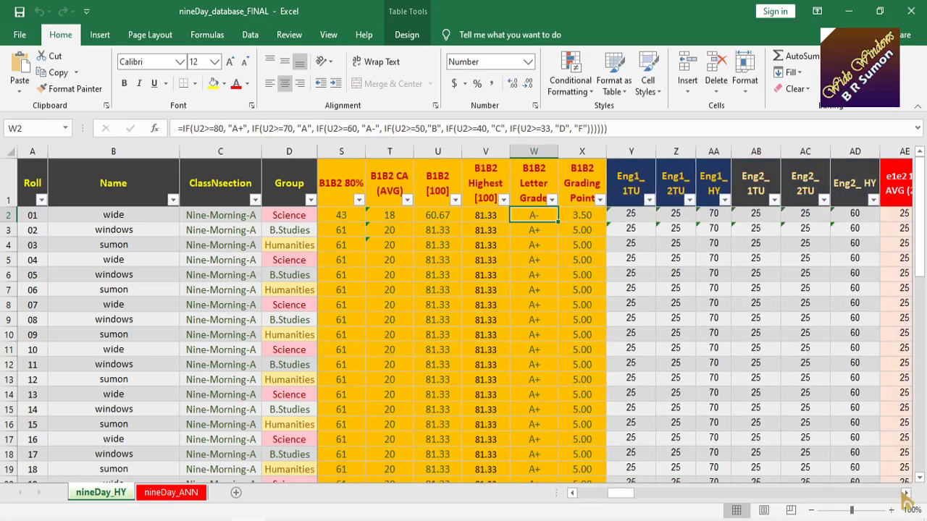
pyautogui.click(573, 494)
pyautogui.click(573, 494)
pyautogui.moveTo(573, 494); pyautogui.dragTo(573, 495)
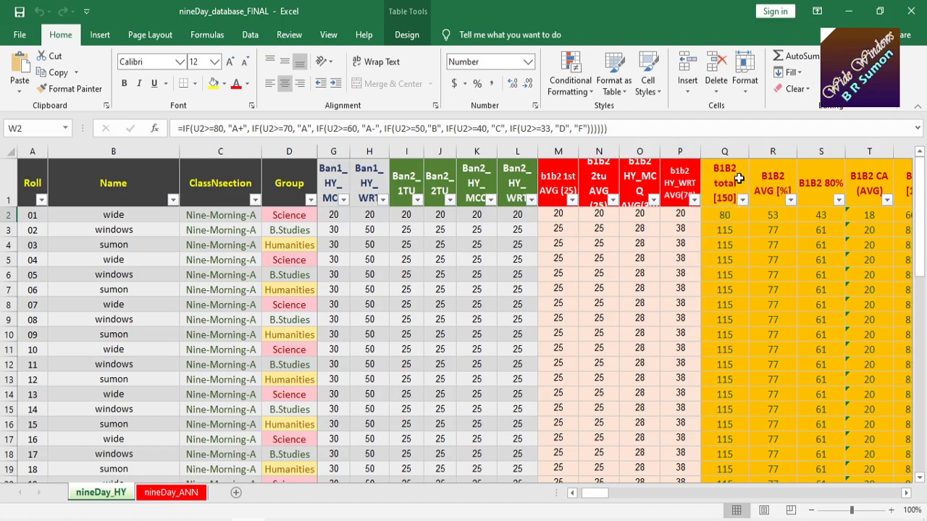
pyautogui.click(905, 493)
pyautogui.click(906, 495)
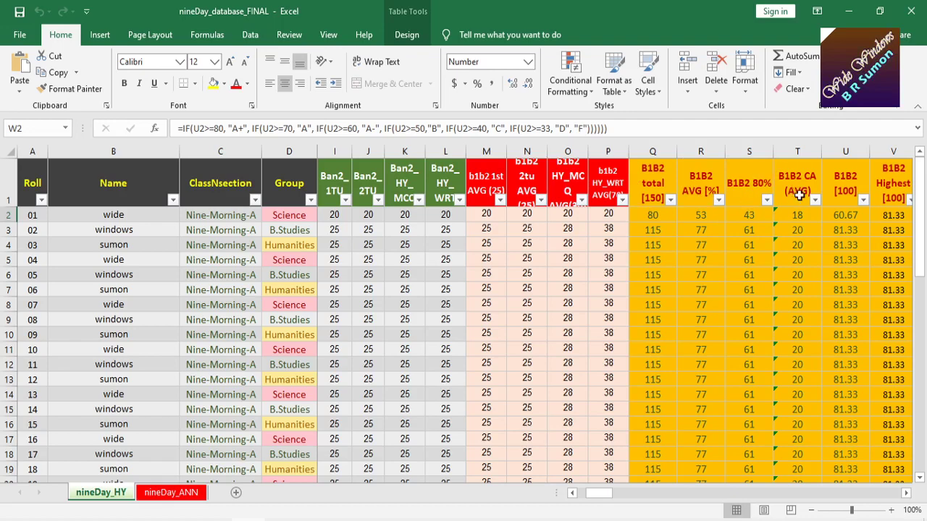
pyautogui.click(907, 493)
pyautogui.click(907, 493)
pyautogui.click(907, 493)
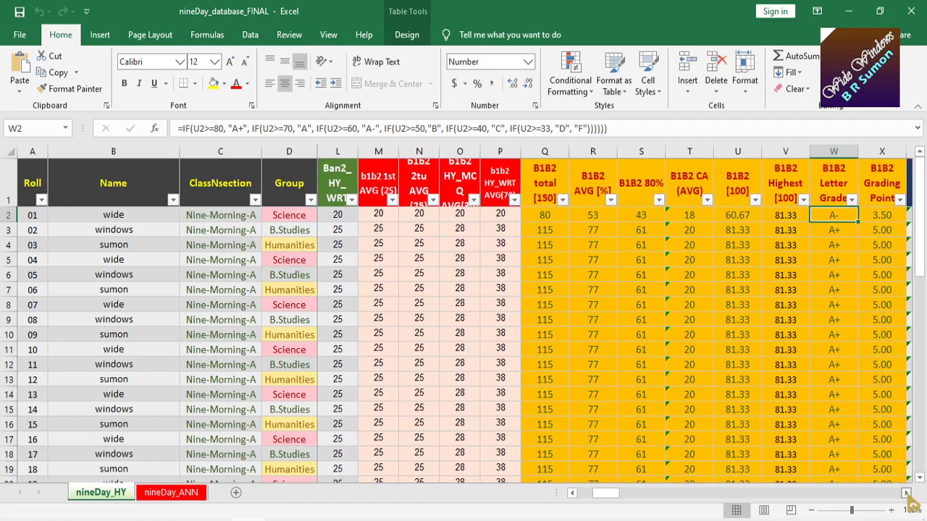
pyautogui.click(907, 493)
pyautogui.click(907, 493)
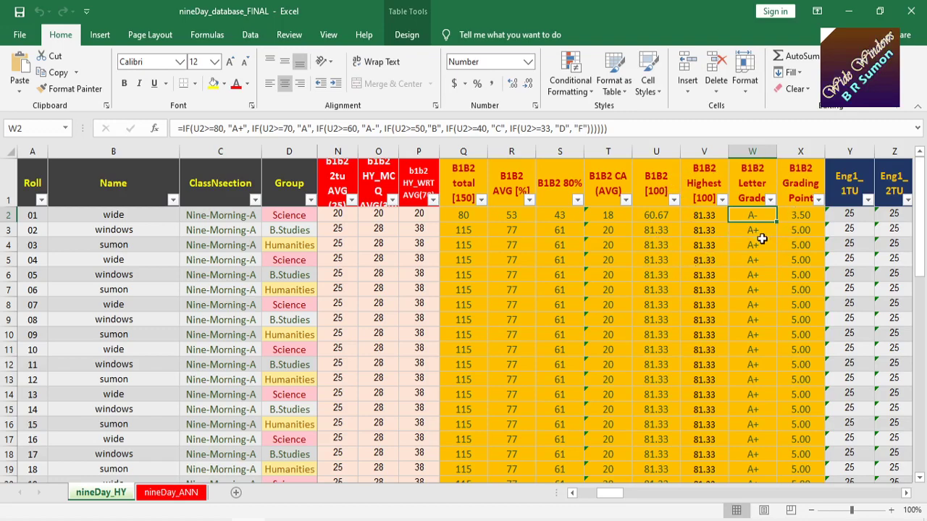
pyautogui.click(906, 492)
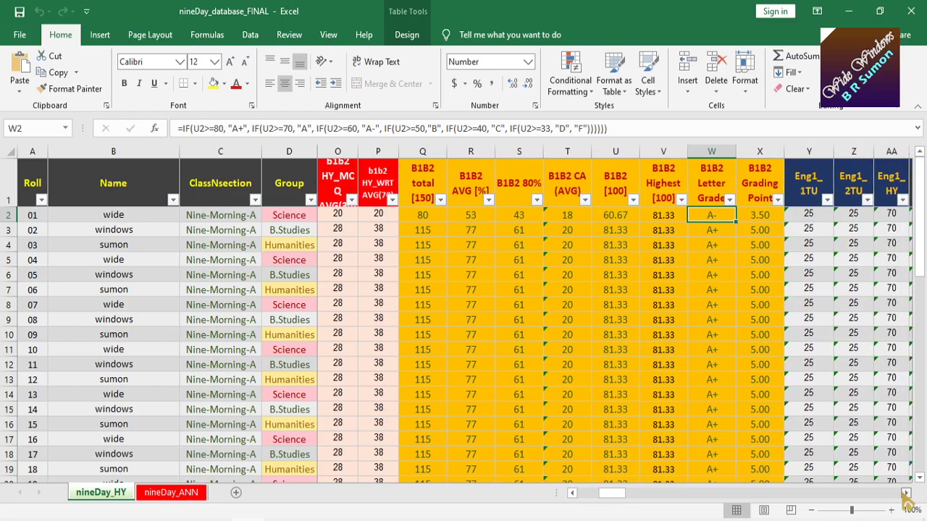
pyautogui.moveTo(905, 492); pyautogui.dragTo(906, 492)
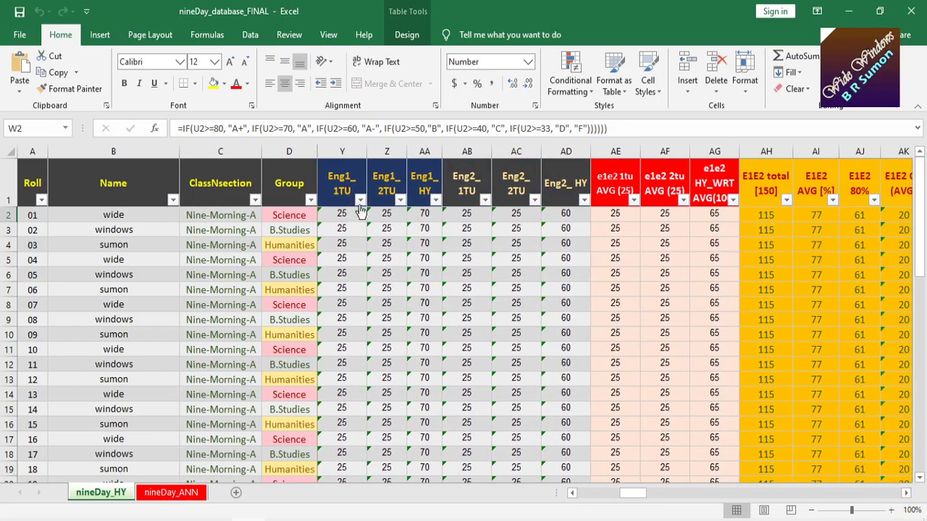
# Step: Scroll right past the E1E2 results to the Math half-yearly columns and zoom the sheet in
pyautogui.click(906, 492)
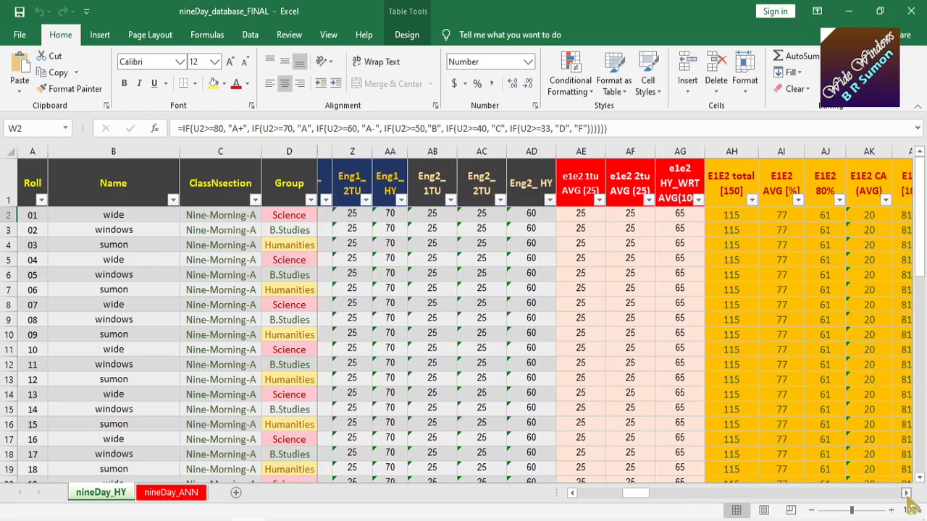
pyautogui.moveTo(906, 493); pyautogui.dragTo(905, 493)
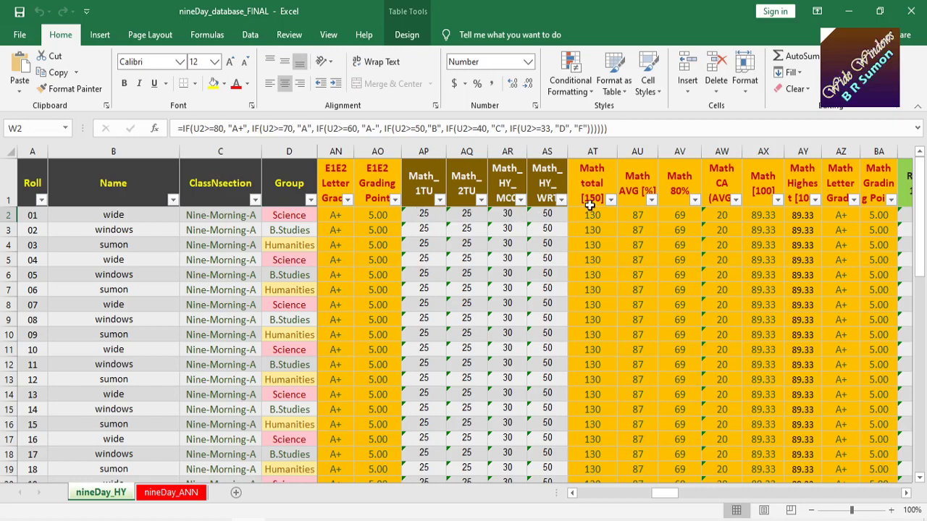
# Step: Bring the Math total and average columns into view and show the Page Layout ribbon
pyautogui.keyDown('ctrl'); pyautogui.scroll(2, 618, 285); pyautogui.keyUp('ctrl')
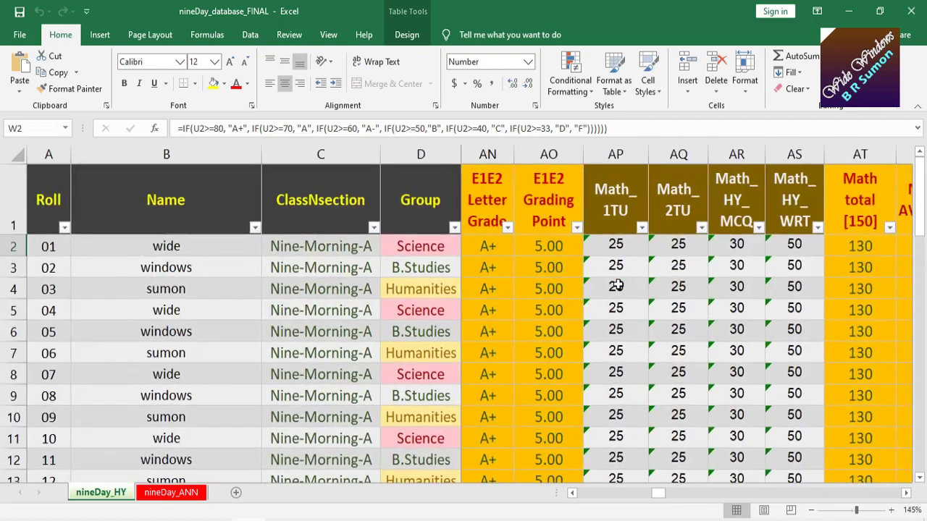
pyautogui.click(906, 494)
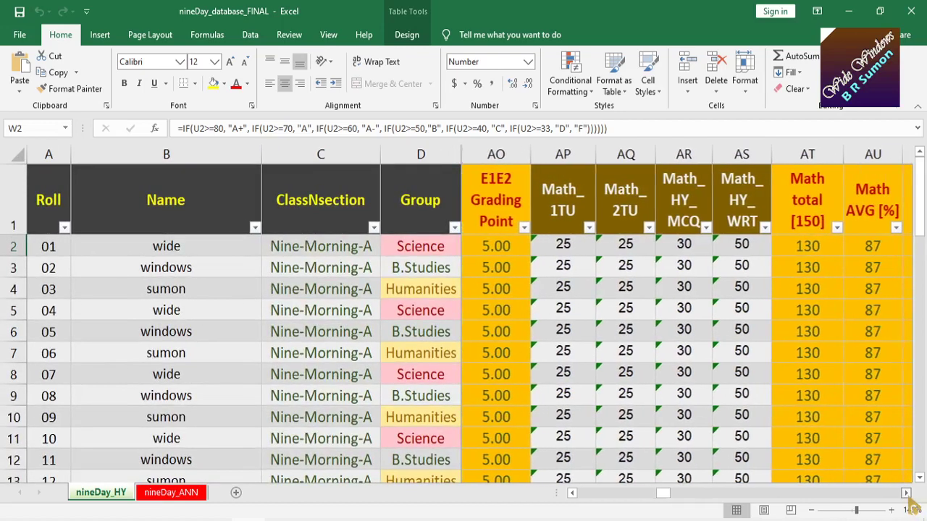
pyautogui.click(906, 494)
pyautogui.click(906, 494)
pyautogui.hotkey('alt', 'p')
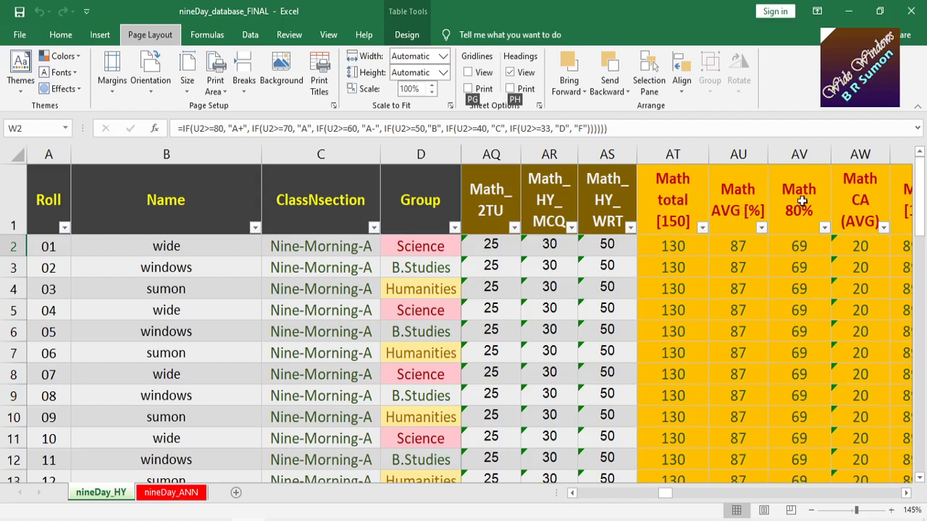
# Step: Scroll past the Math grade and Reli columns to the Ph/ FB/ Geo columns
pyautogui.click(906, 492)
pyautogui.click(906, 492)
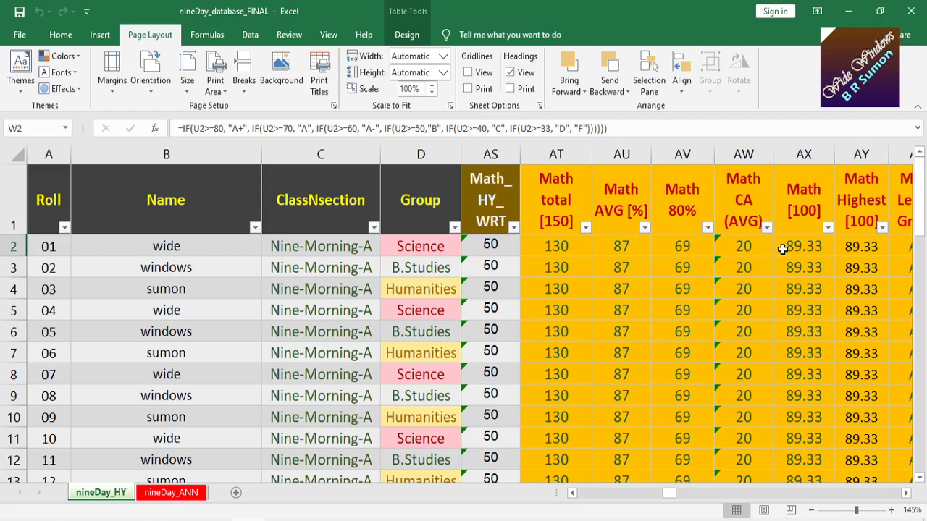
pyautogui.click(906, 494)
pyautogui.click(906, 493)
pyautogui.click(906, 493)
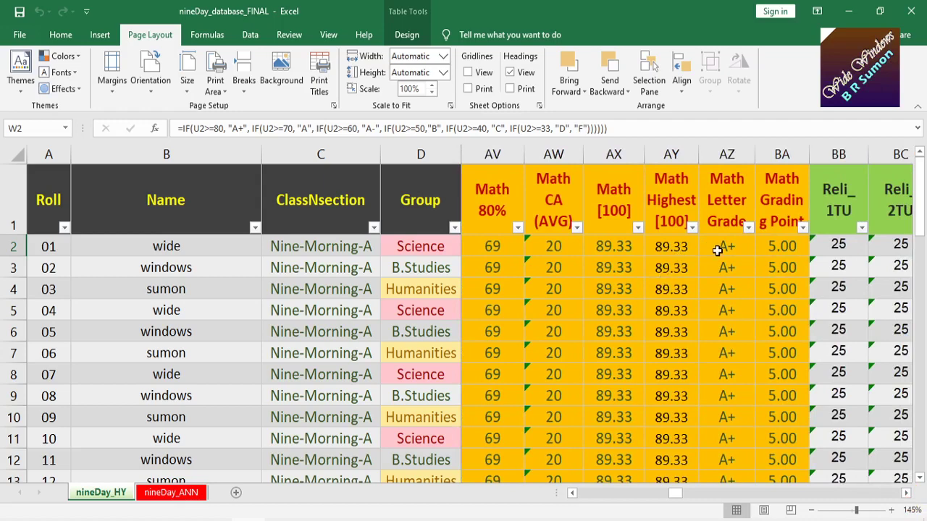
pyautogui.click(906, 493)
pyautogui.moveTo(906, 494); pyautogui.dragTo(906, 493)
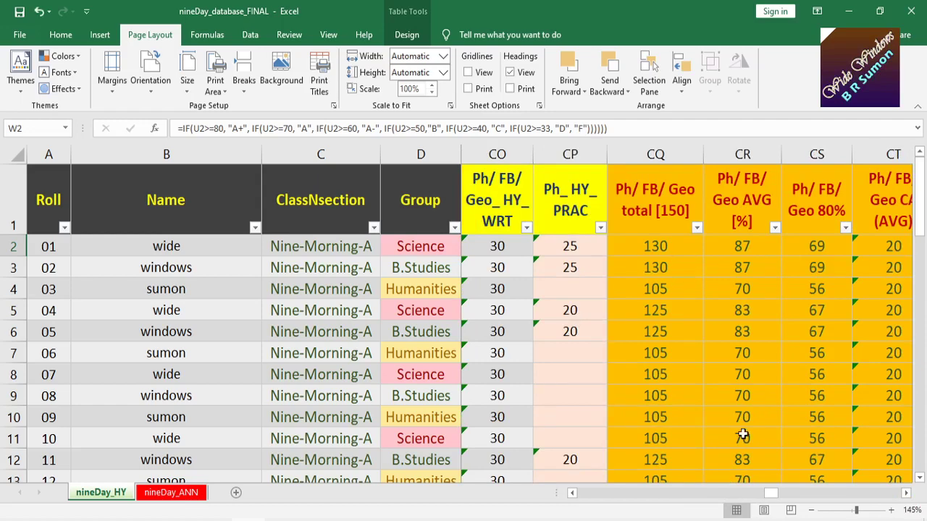
# Step: Step through the Ph/ FB/ Geo totals and averages to its highest mark, letter grade and grading point columns
pyautogui.click(572, 493)
pyautogui.click(572, 493)
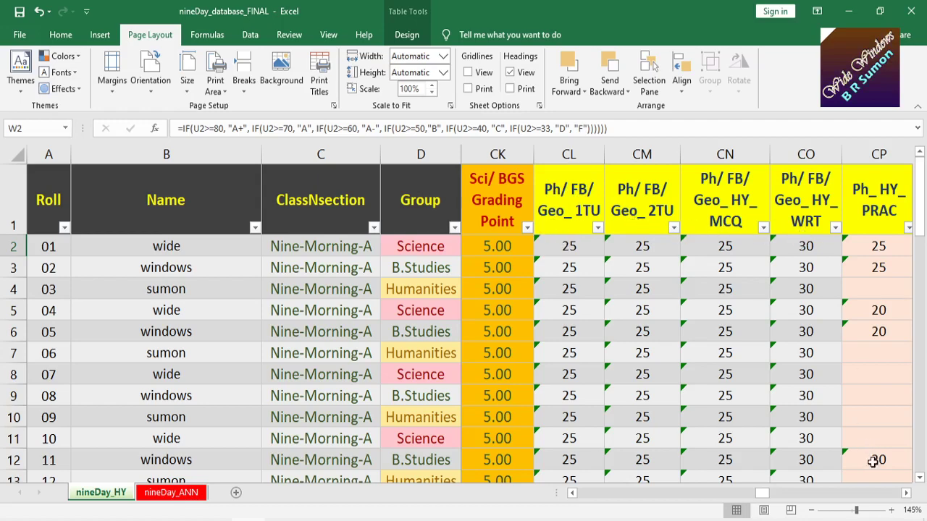
pyautogui.click(906, 493)
pyautogui.click(906, 493)
pyautogui.click(906, 493)
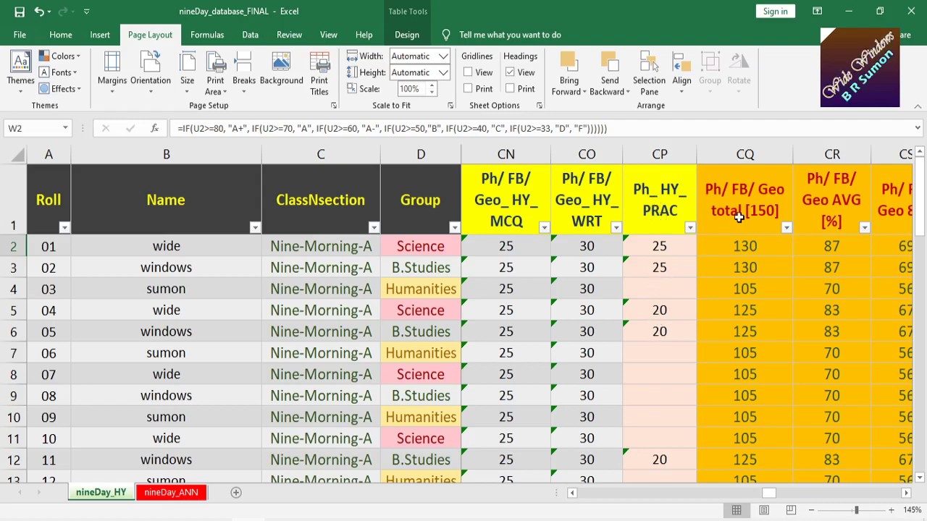
pyautogui.click(906, 492)
pyautogui.click(906, 492)
pyautogui.click(906, 492)
pyautogui.click(906, 493)
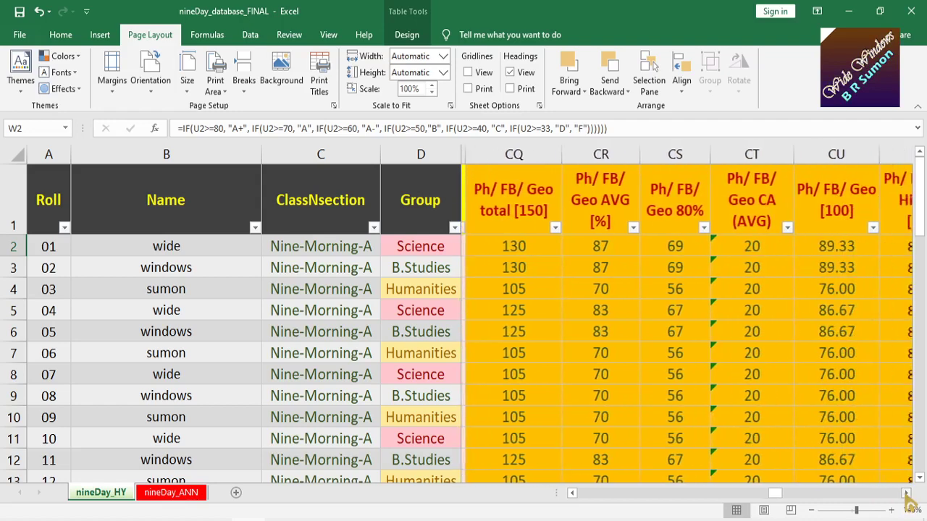
pyautogui.click(906, 492)
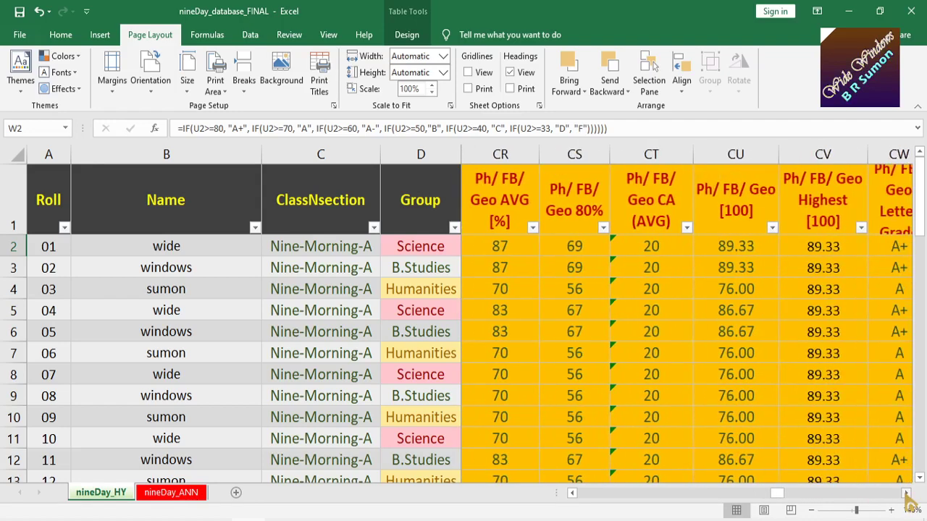
pyautogui.click(906, 492)
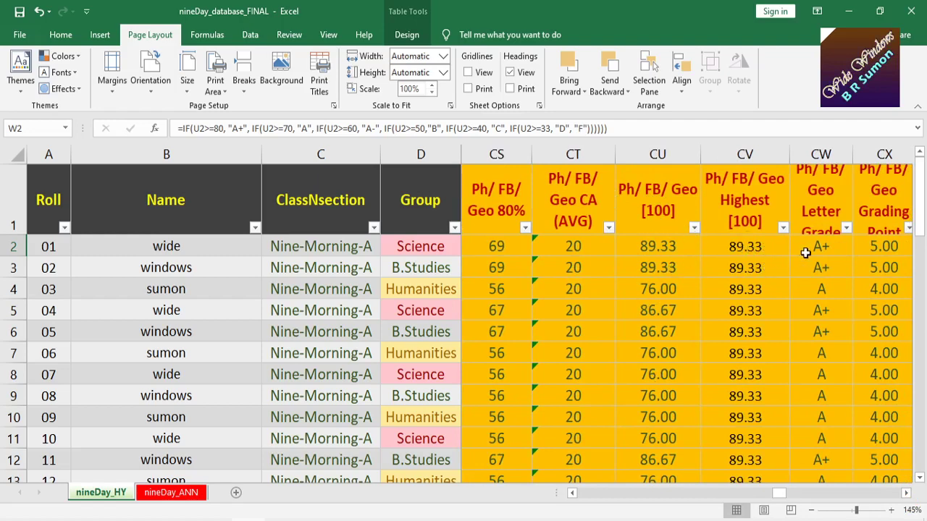
pyautogui.click(759, 250)
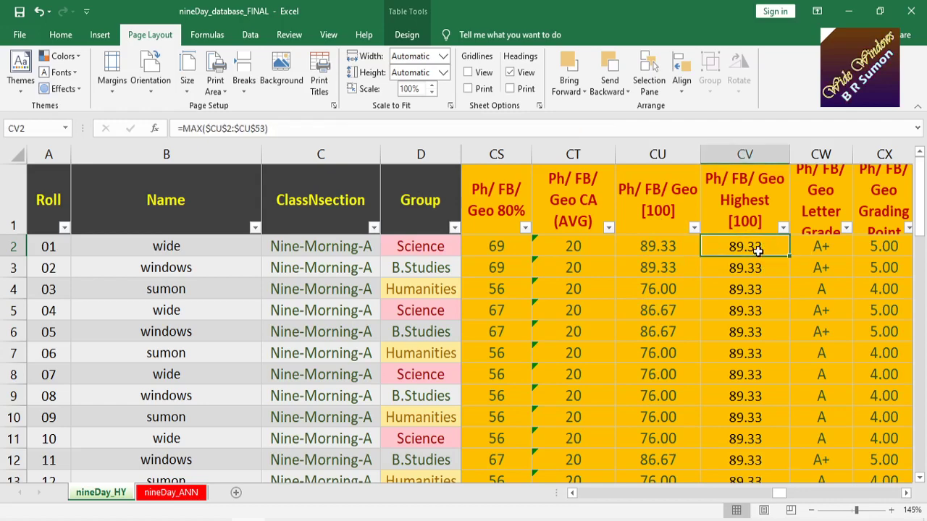
pyautogui.click(677, 247)
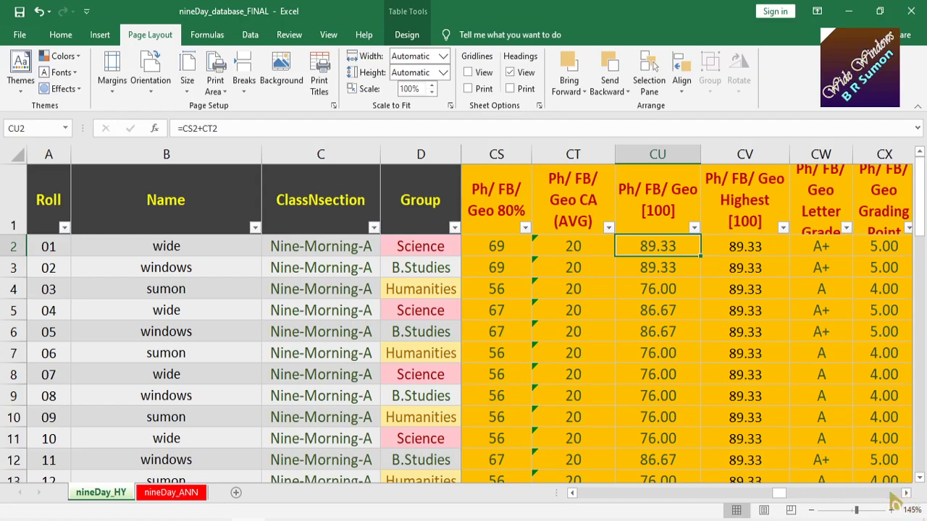
pyautogui.moveTo(573, 493); pyautogui.dragTo(573, 494)
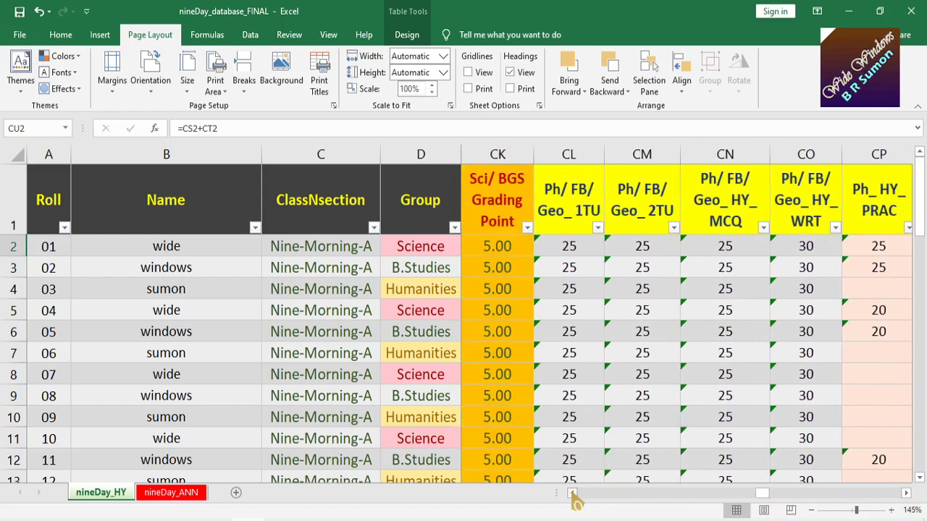
pyautogui.click(907, 494)
pyautogui.click(907, 493)
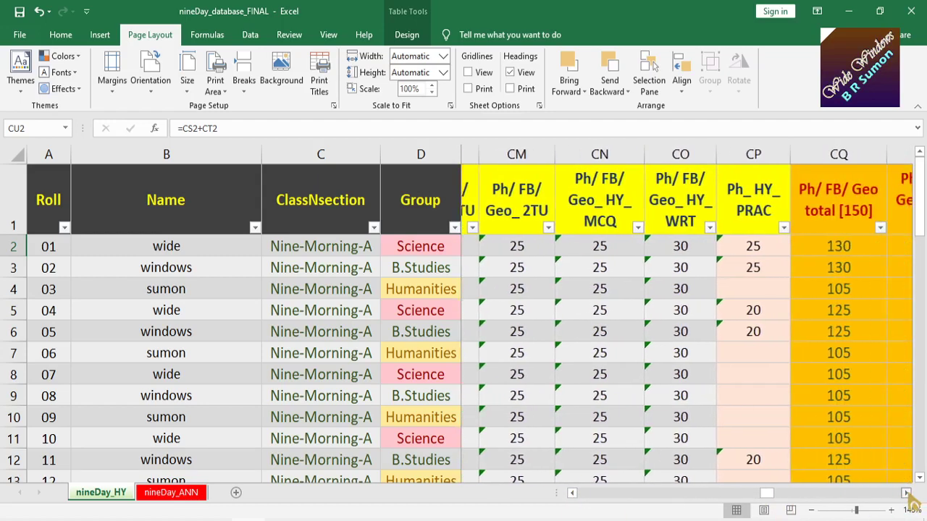
# Step: Enter 40 as student 01's Ph/FB/Geo written mark in cell CO2
pyautogui.click(650, 251)
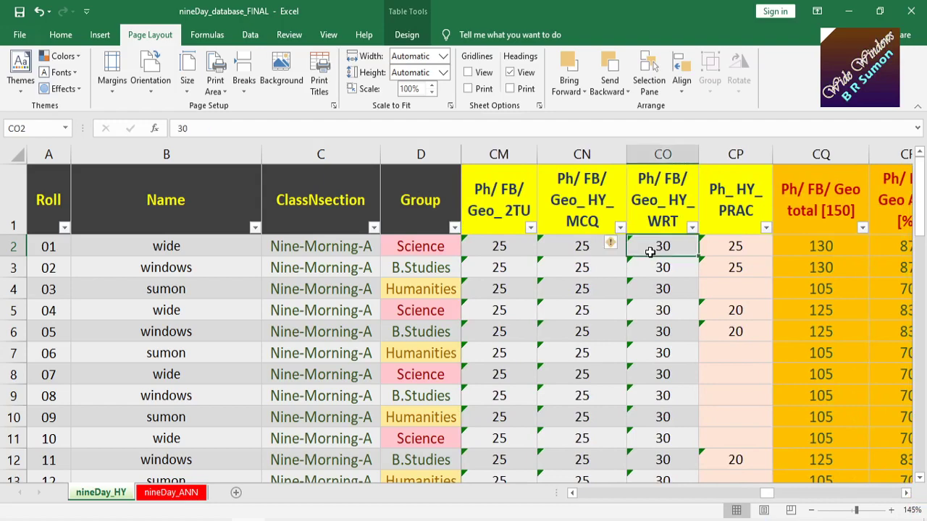
pyautogui.write('40')
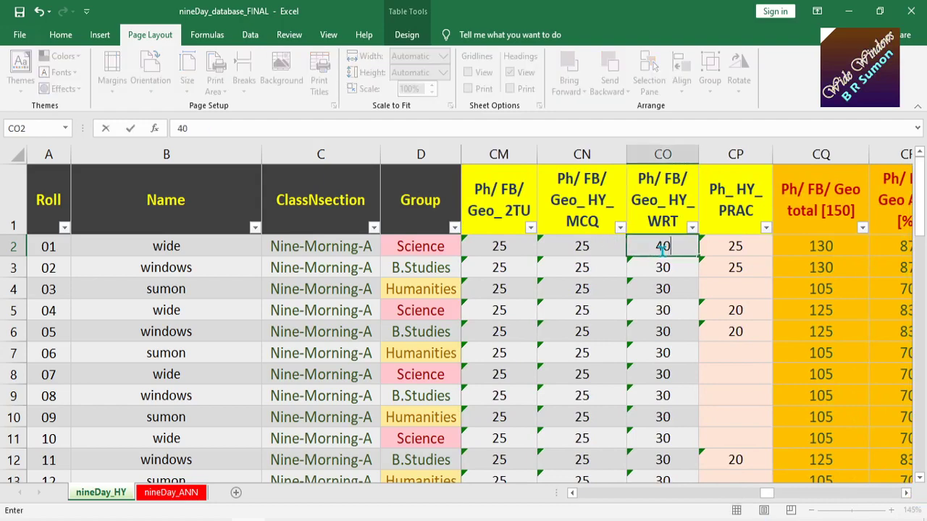
pyautogui.press('Return')
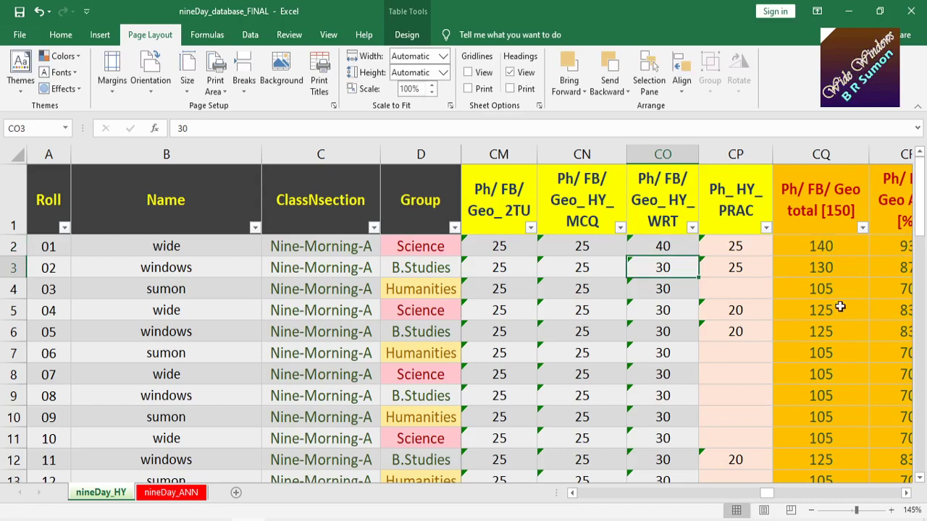
# Step: Scroll right through the subject averages and grades to the GPA and total columns
pyautogui.click(906, 494)
pyautogui.hscroll(5, 818, 413)
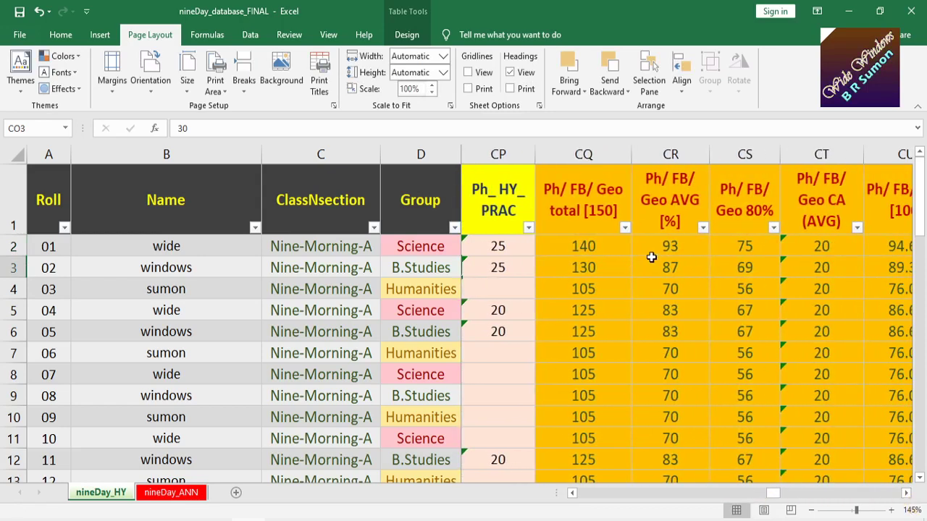
pyautogui.click(906, 494)
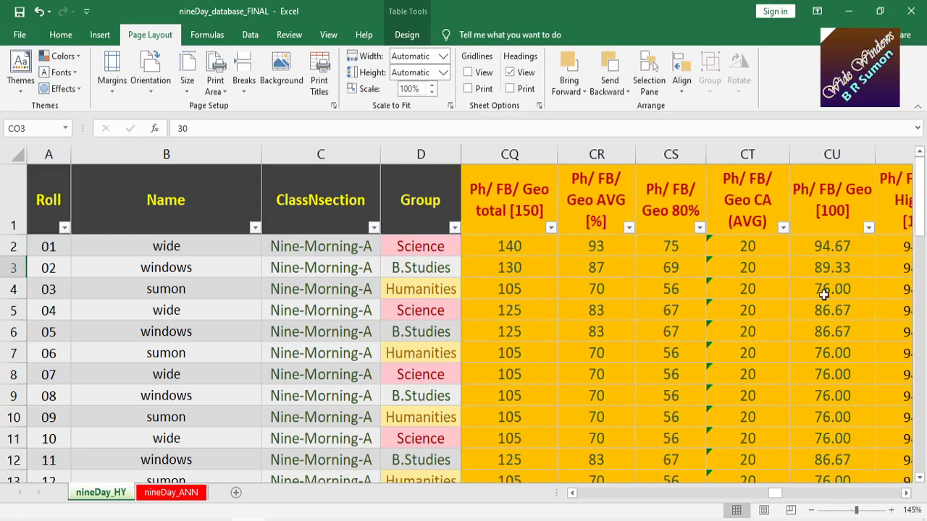
pyautogui.click(907, 494)
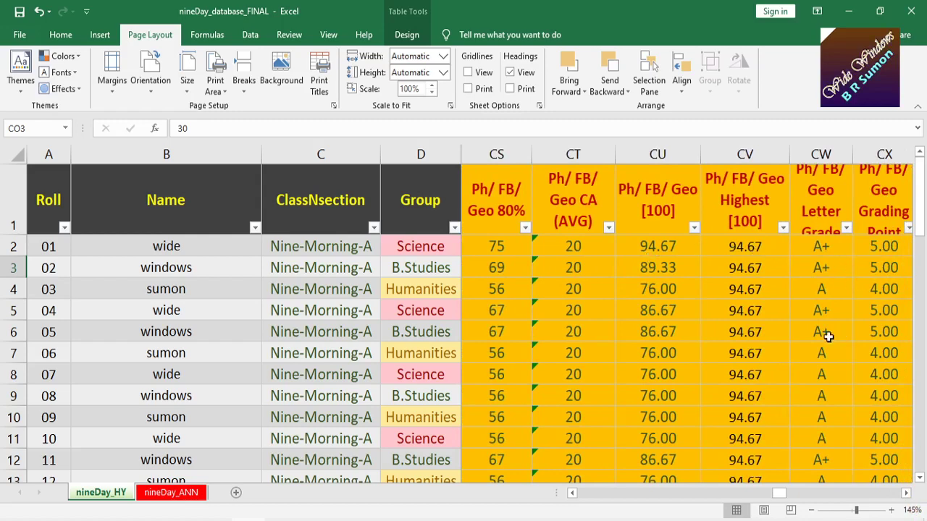
pyautogui.moveTo(907, 494); pyautogui.dragTo(907, 494)
pyautogui.click(907, 493)
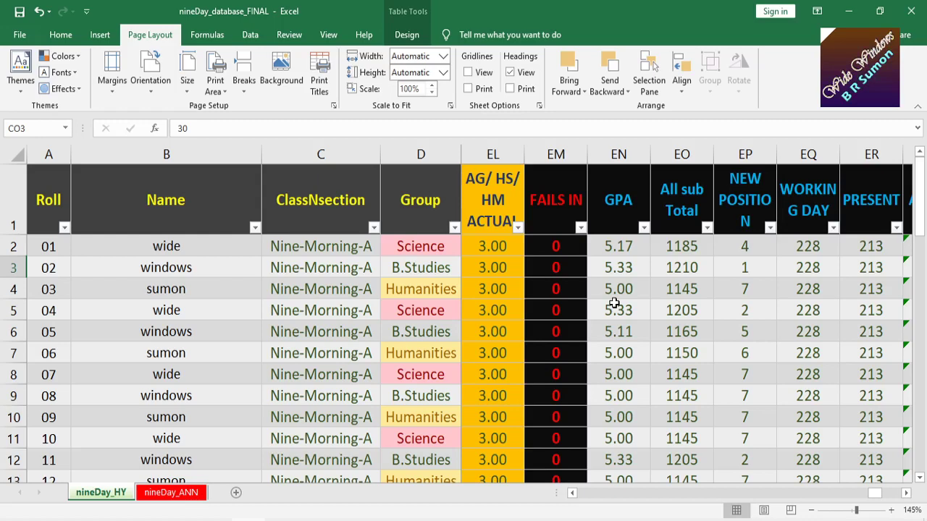
pyautogui.click(682, 246)
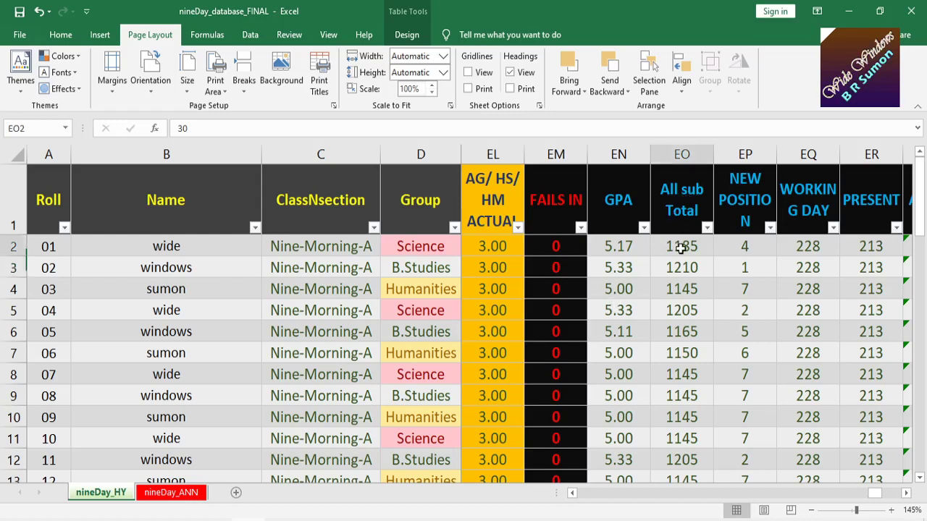
pyautogui.click(597, 250)
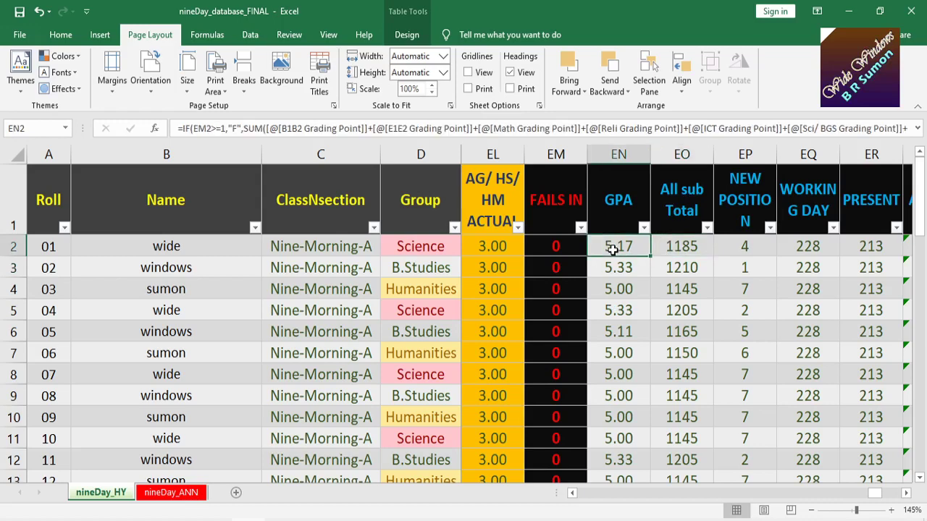
pyautogui.doubleClick(612, 247)
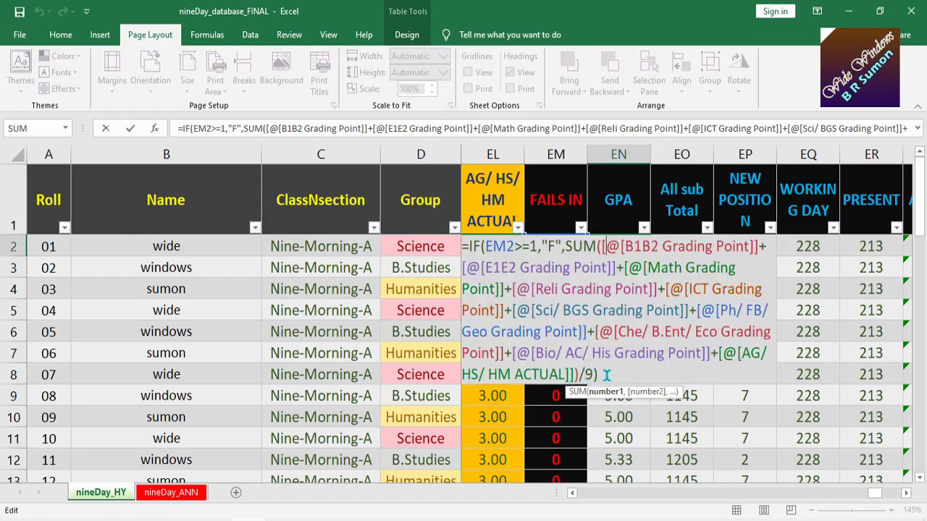
pyautogui.press('Escape')
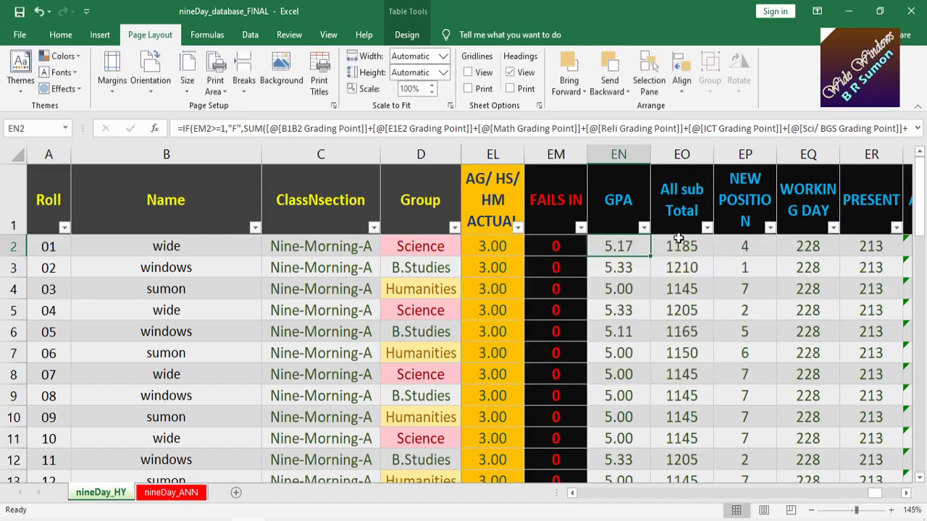
pyautogui.click(496, 248)
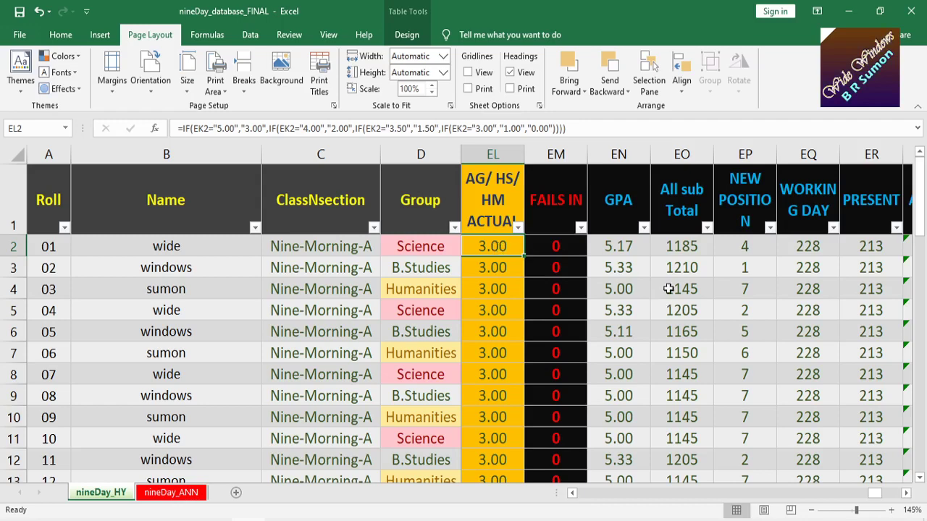
pyautogui.click(740, 249)
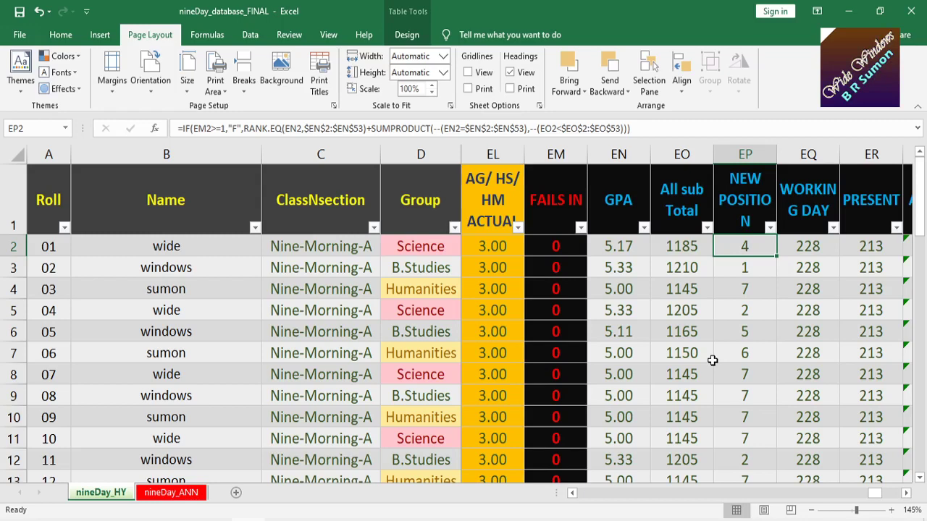
pyautogui.click(808, 221)
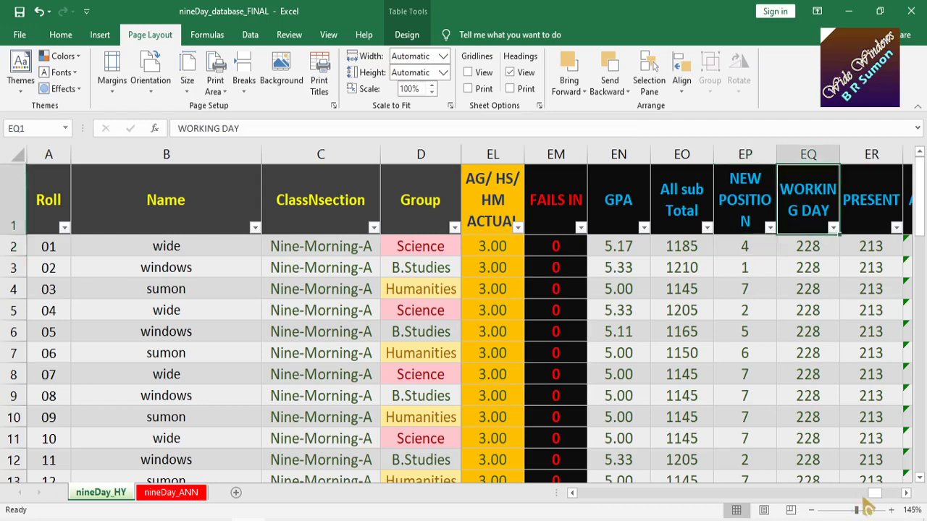
# Step: Scroll to the last columns: attendance, Head Sir Sign, TOTAL STs and group counts
pyautogui.click(906, 493)
pyautogui.click(906, 492)
pyautogui.click(906, 492)
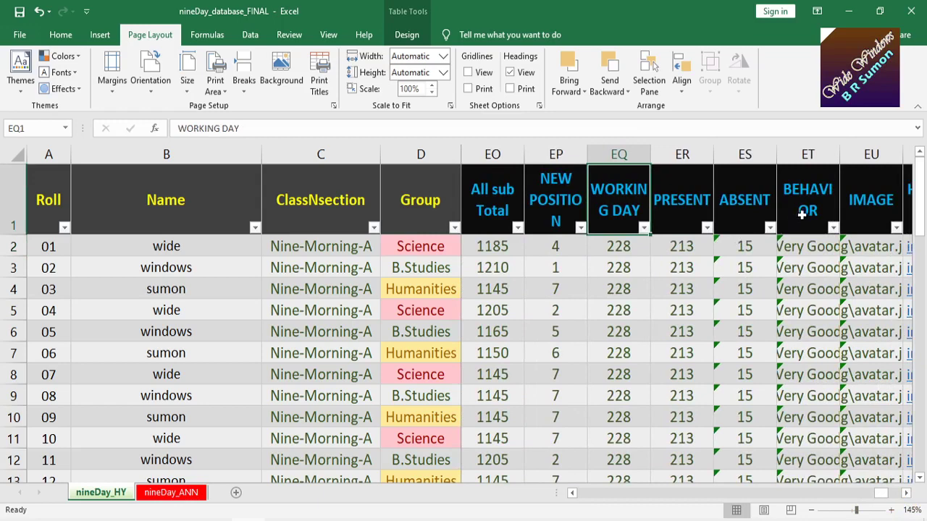
pyautogui.click(906, 492)
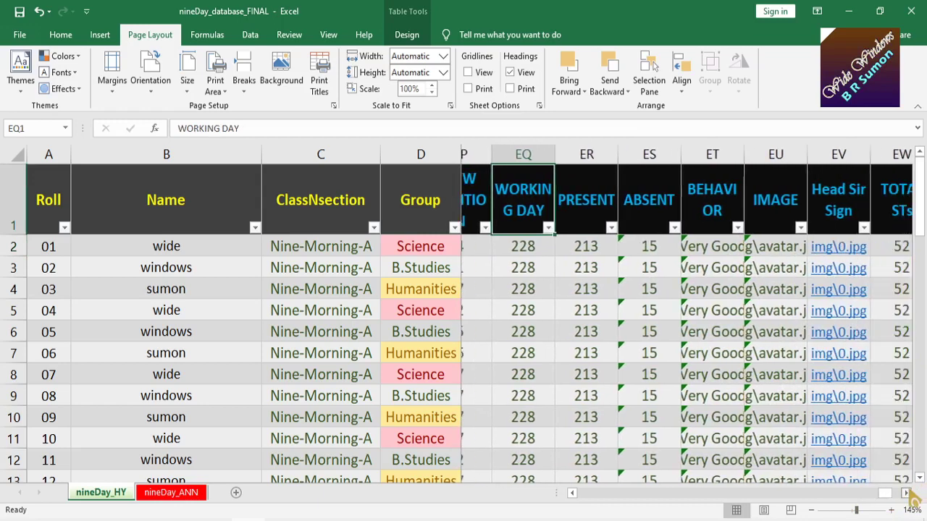
pyautogui.click(905, 492)
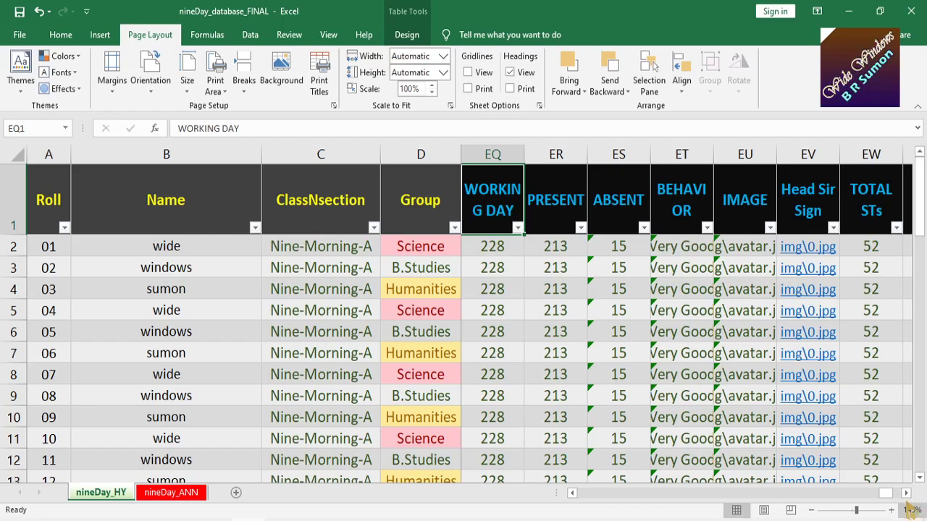
pyautogui.click(906, 492)
pyautogui.click(906, 492)
pyautogui.click(906, 492)
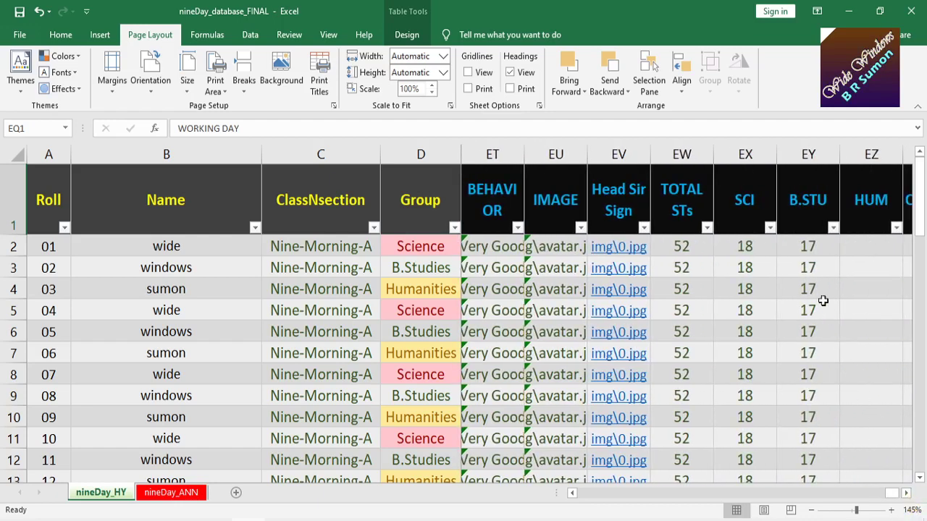
pyautogui.click(906, 493)
pyautogui.click(906, 492)
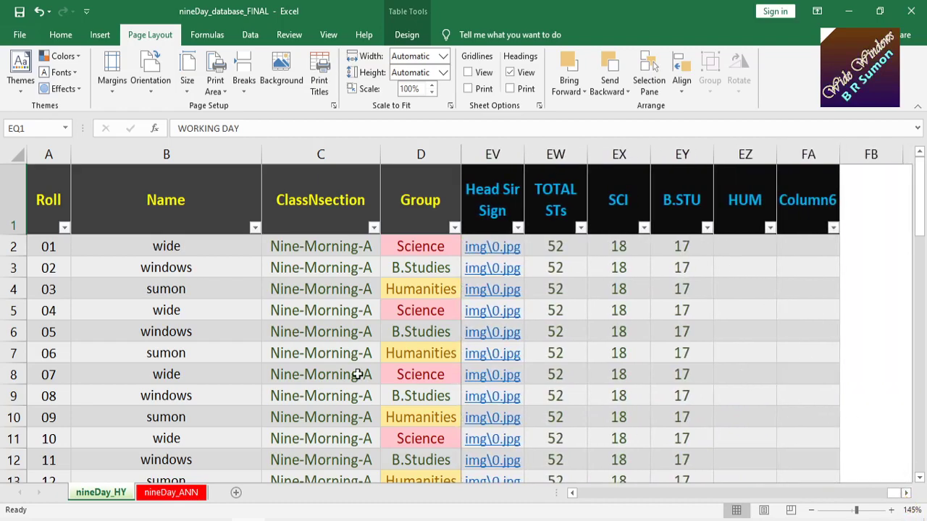
# Step: Scroll back through the subject columns and switch to the nineDay_ANN sheet
pyautogui.click(572, 493)
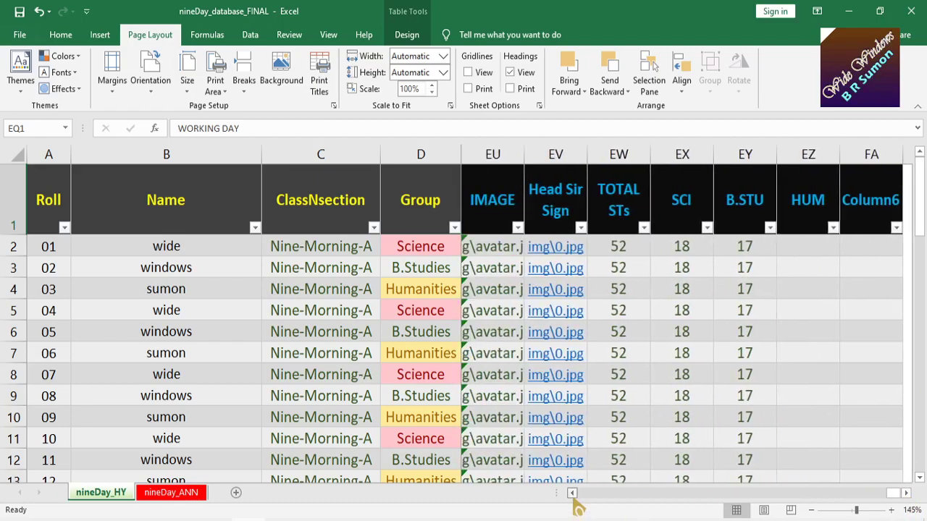
pyautogui.moveTo(572, 492); pyautogui.dragTo(572, 493)
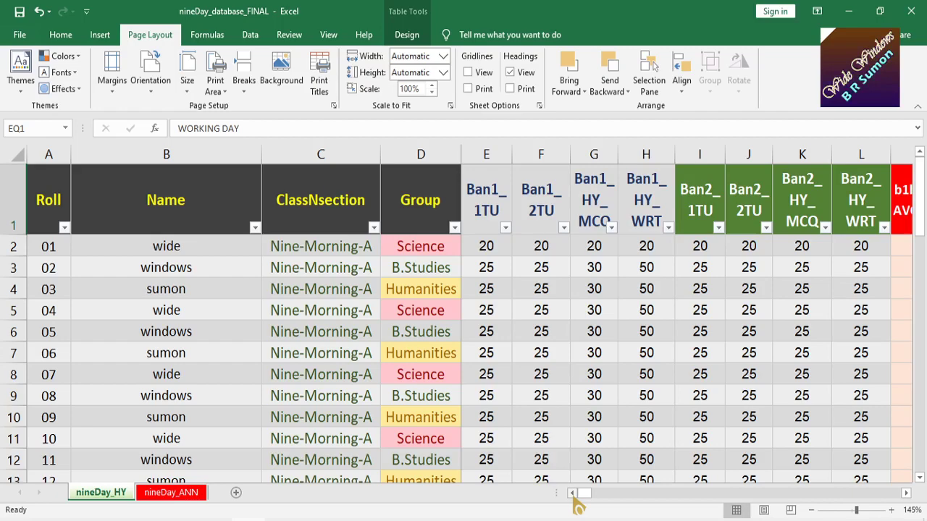
pyautogui.click(906, 493)
pyautogui.moveTo(906, 493); pyautogui.dragTo(906, 494)
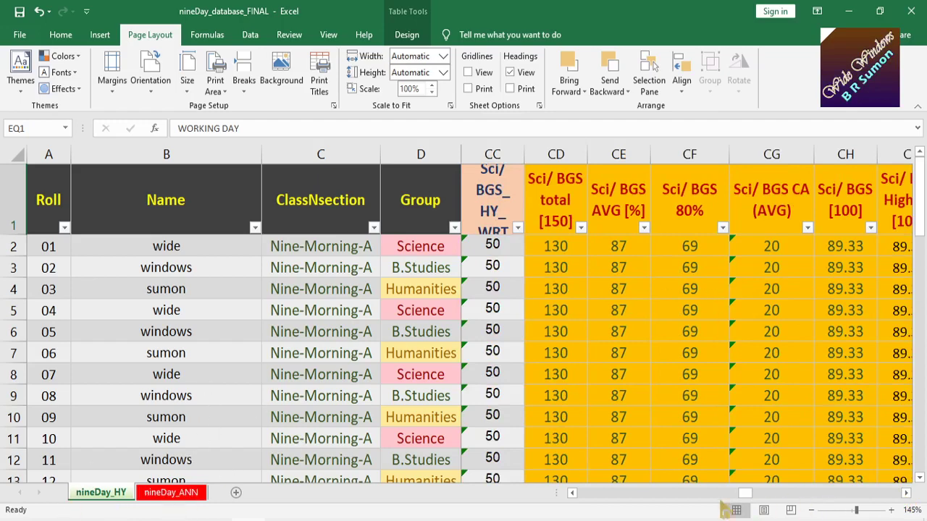
pyautogui.moveTo(573, 495); pyautogui.dragTo(573, 495)
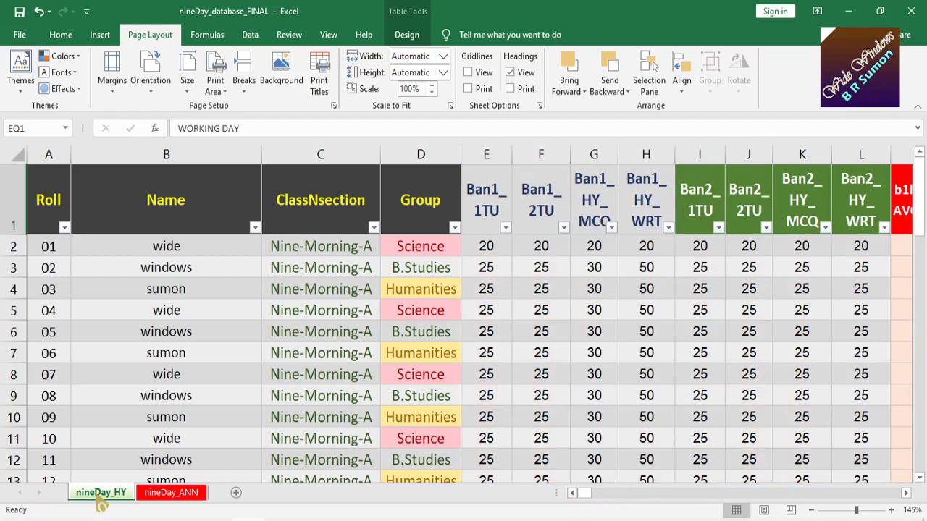
pyautogui.click(174, 495)
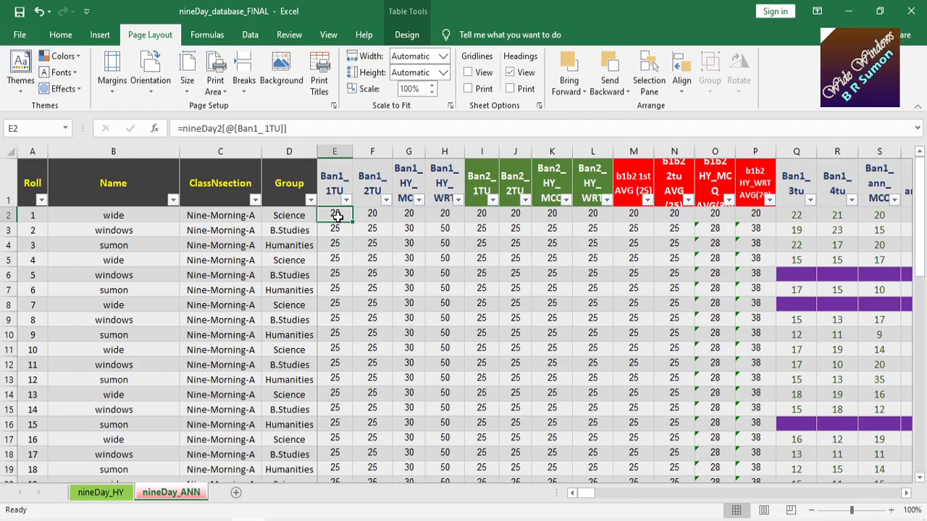
# Step: In nineDay_ANN's E2, enter a formula linking to nineDay_HY's Ban1_1TU mark
pyautogui.keyDown('ctrl'); pyautogui.scroll(3, 346, 265); pyautogui.keyUp('ctrl')
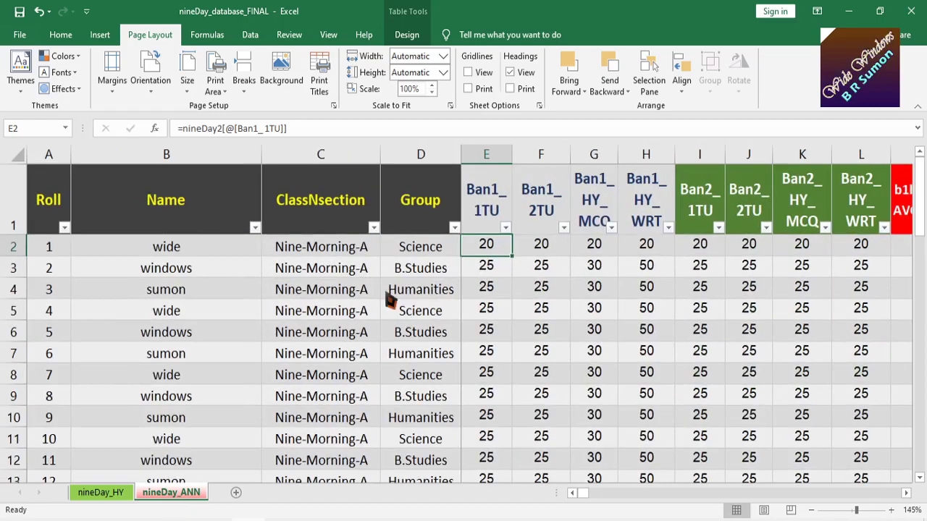
pyautogui.keyDown('ctrl'); pyautogui.scroll(1, 386, 296); pyautogui.keyUp('ctrl')
pyautogui.write('=')
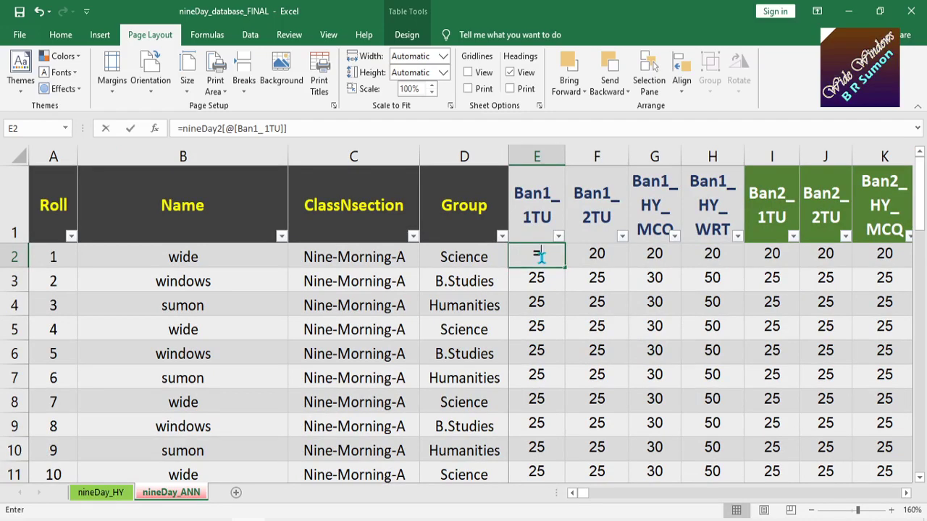
pyautogui.click(103, 500)
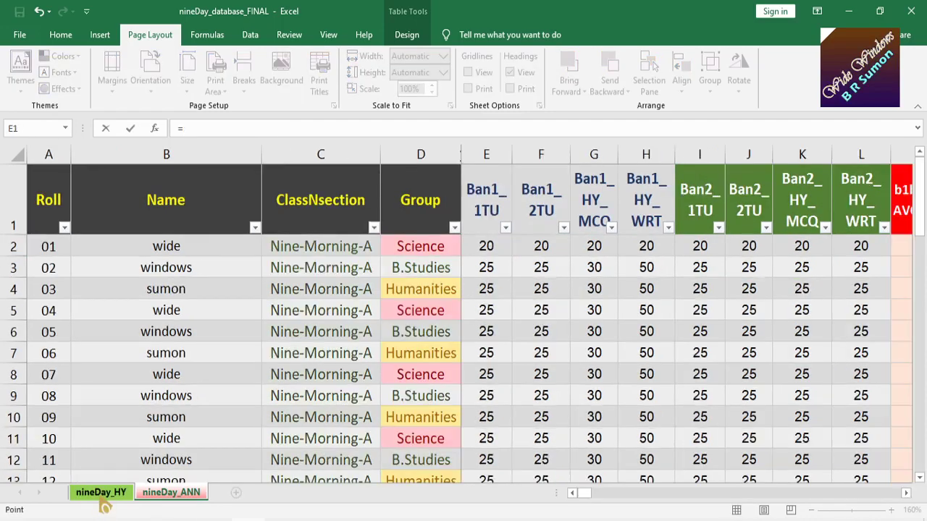
pyautogui.click(489, 247)
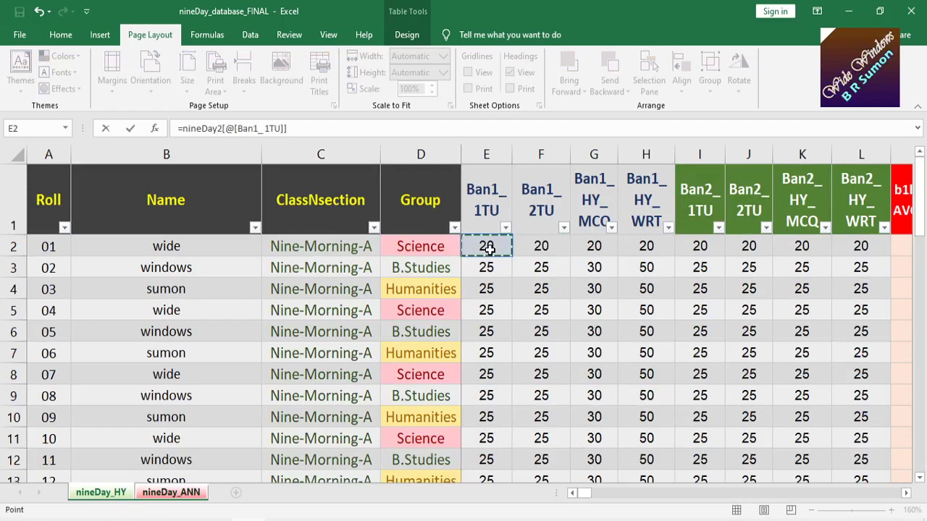
pyautogui.press('Return')
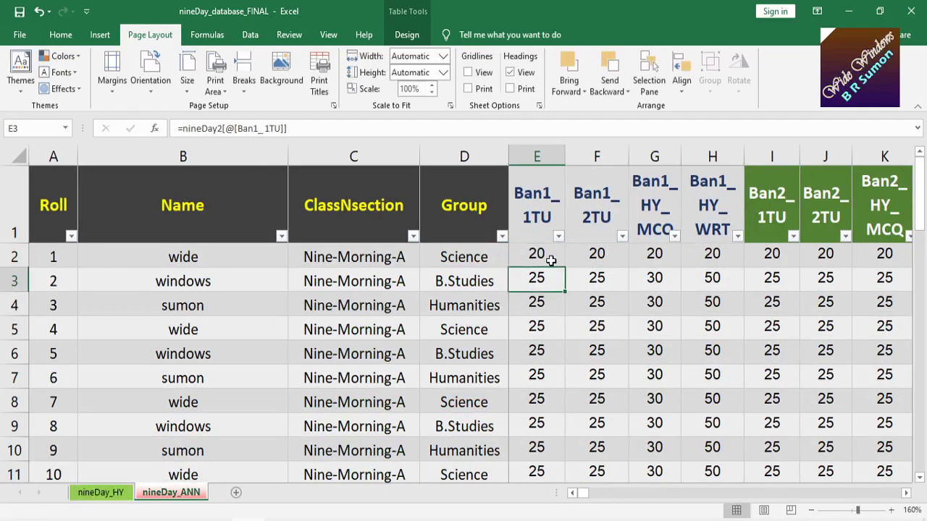
# Step: Fill E2's linking formula down column E, check it, and return to nineDay_HY
pyautogui.click(550, 257)
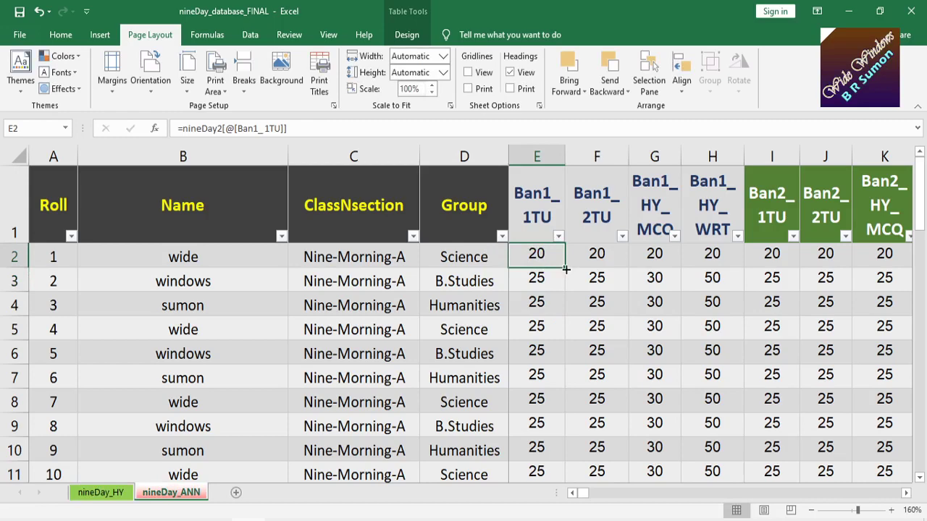
pyautogui.doubleClick(566, 269)
pyautogui.scroll(-8, 534, 349)
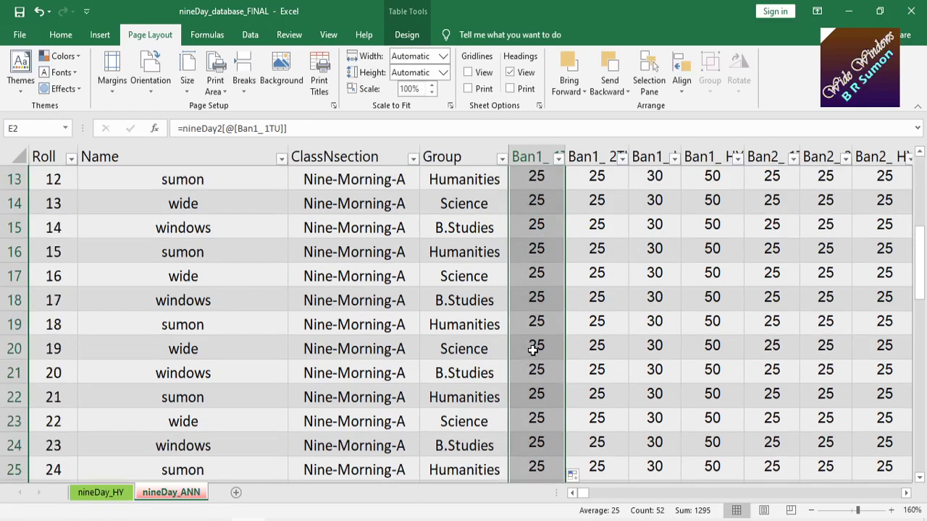
pyautogui.scroll(-8, 534, 349)
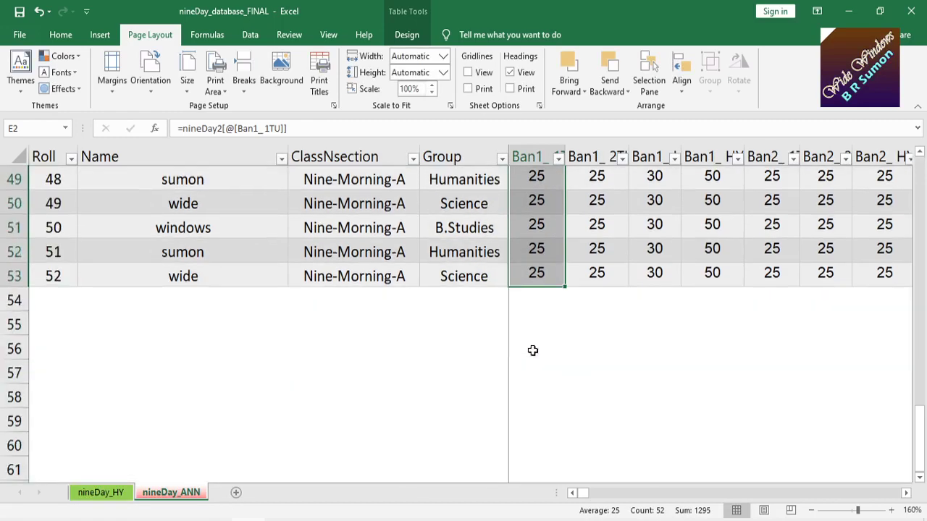
pyautogui.scroll(5, 534, 348)
pyautogui.scroll(4, 534, 348)
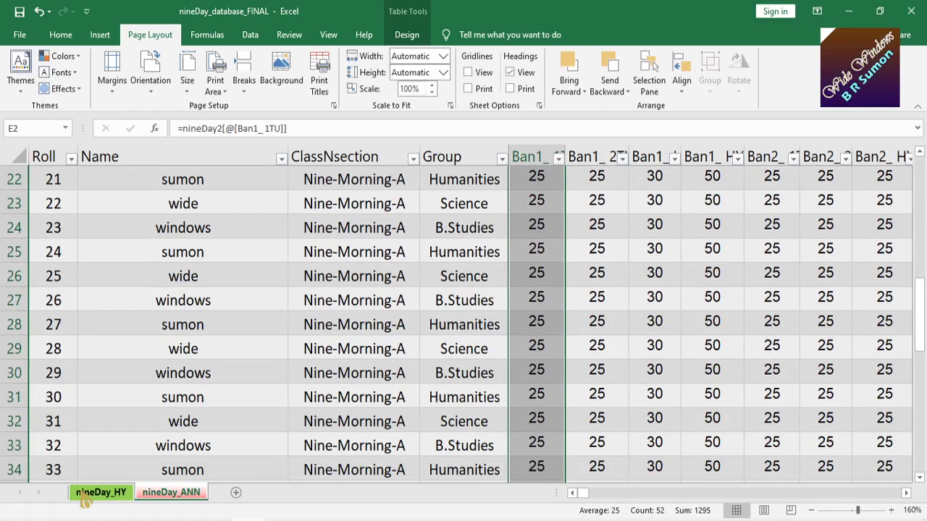
pyautogui.click(84, 498)
# Step: Change roll 52's first Ban1 mark in E53 from 25 to 18
pyautogui.scroll(-5, 505, 377)
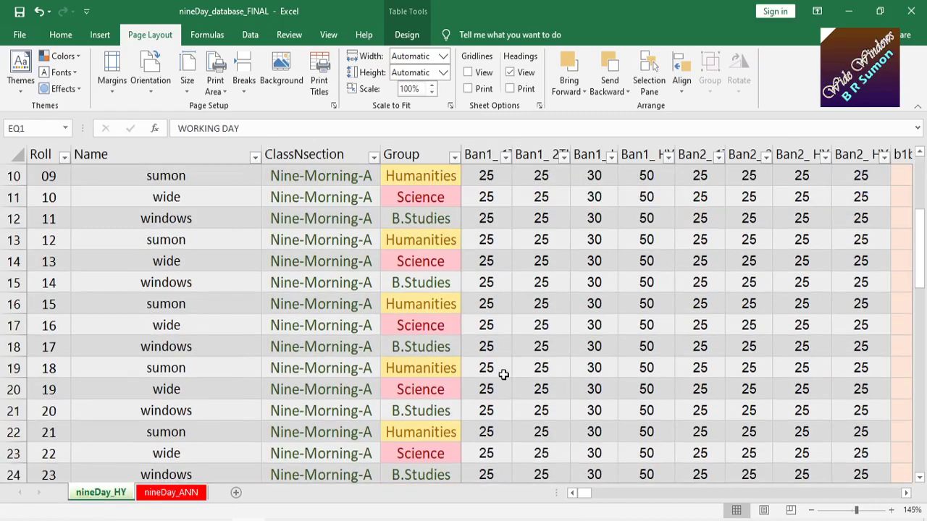
pyautogui.scroll(-11, 507, 379)
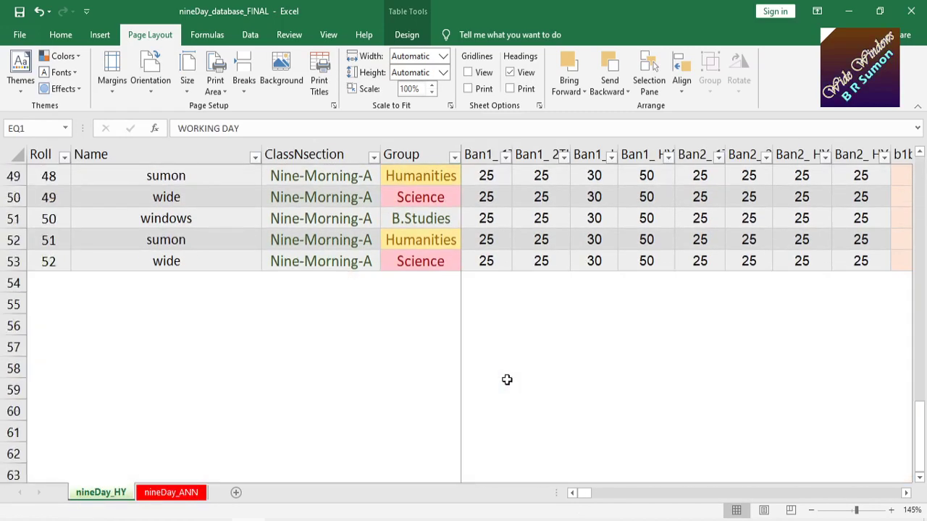
pyautogui.click(489, 260)
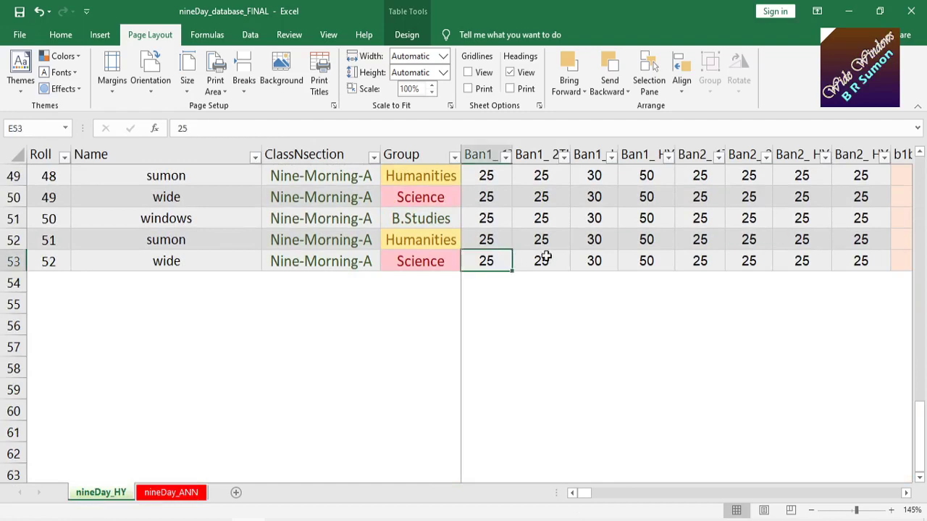
pyautogui.write('18')
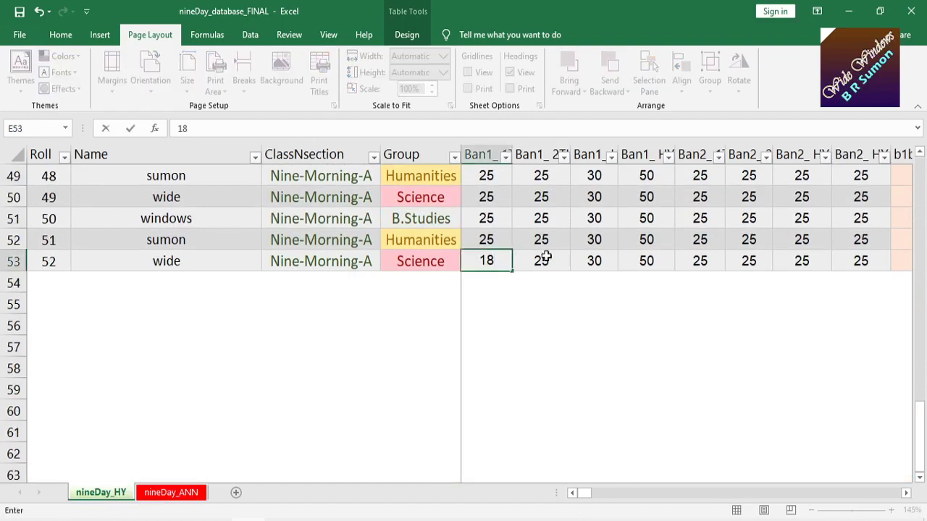
pyautogui.press('Return')
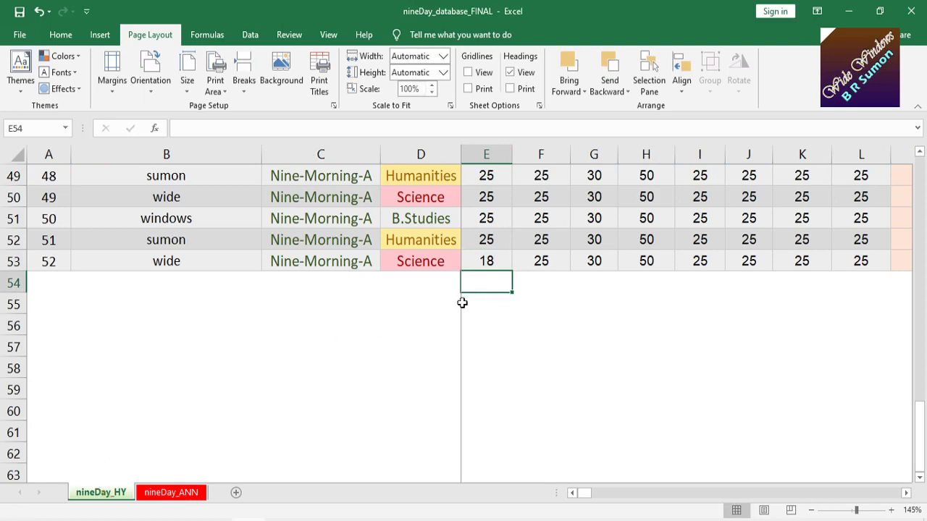
pyautogui.click(496, 260)
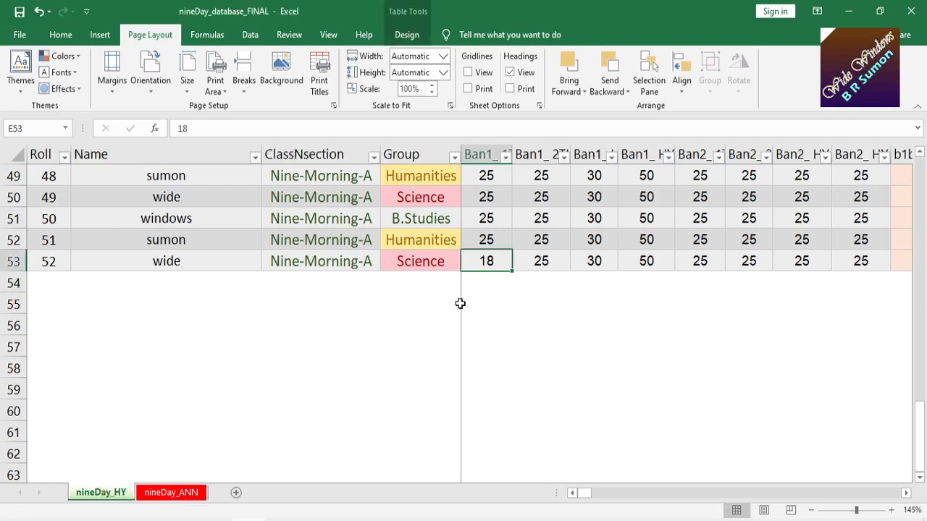
# Step: Check on the nineDay_ANN sheet that E53 for roll 52 now reads 18
pyautogui.click(179, 505)
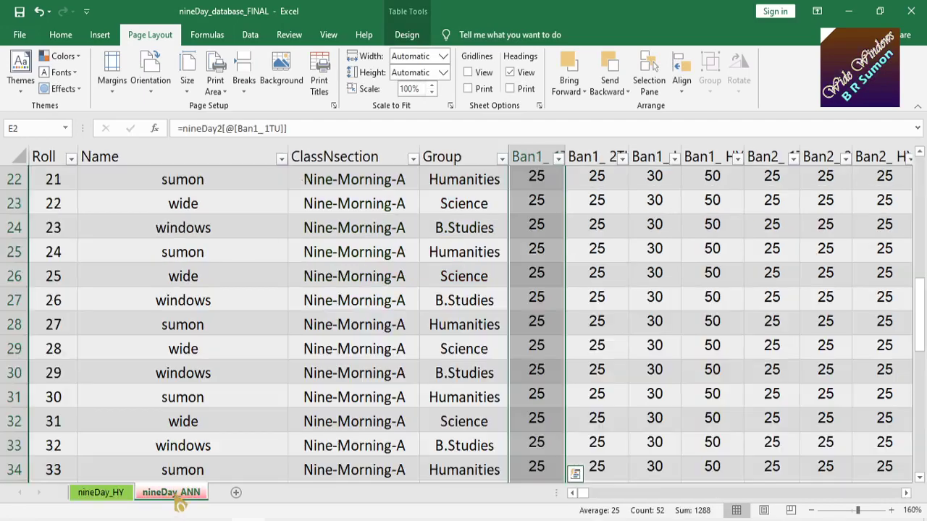
pyautogui.scroll(-8, 534, 296)
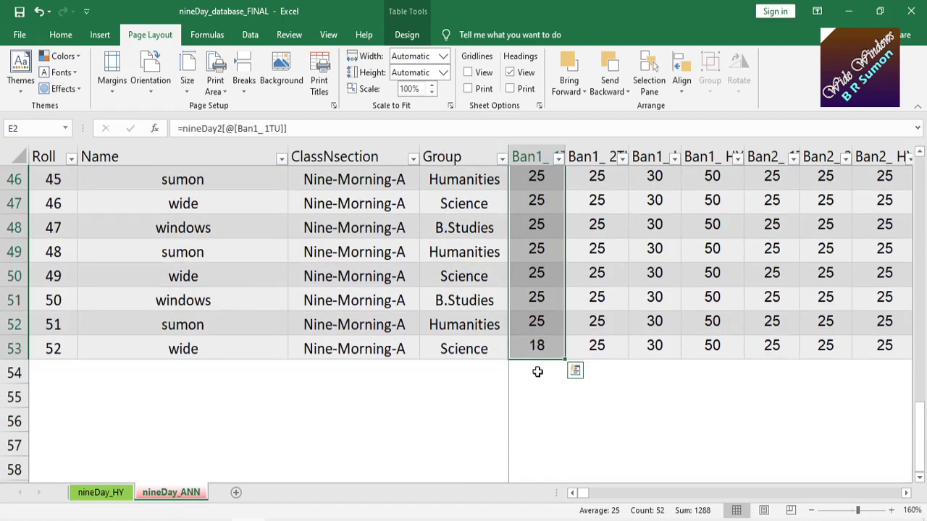
pyautogui.click(536, 345)
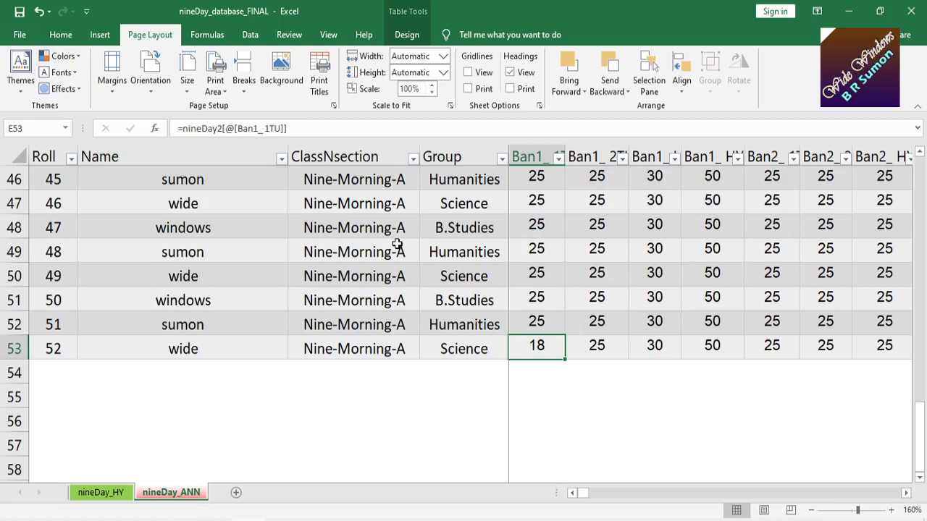
pyautogui.click(18, 37)
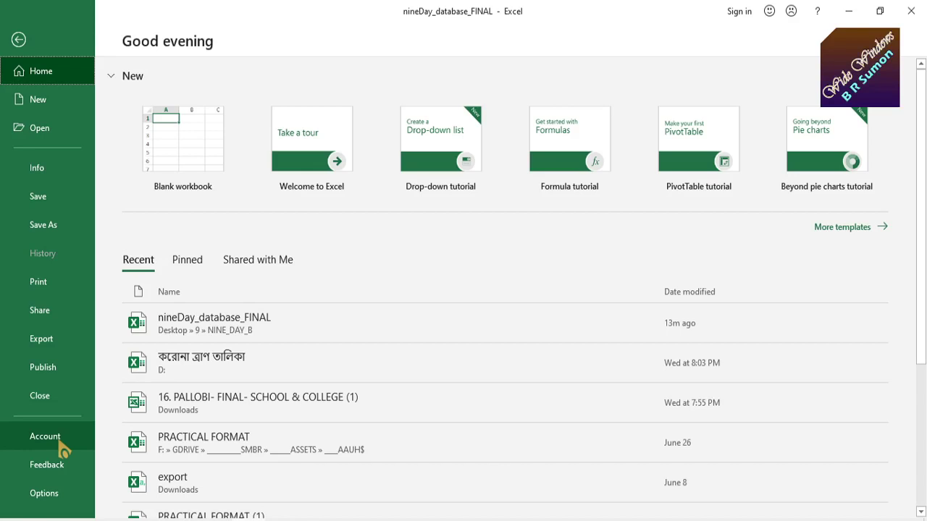
pyautogui.click(61, 444)
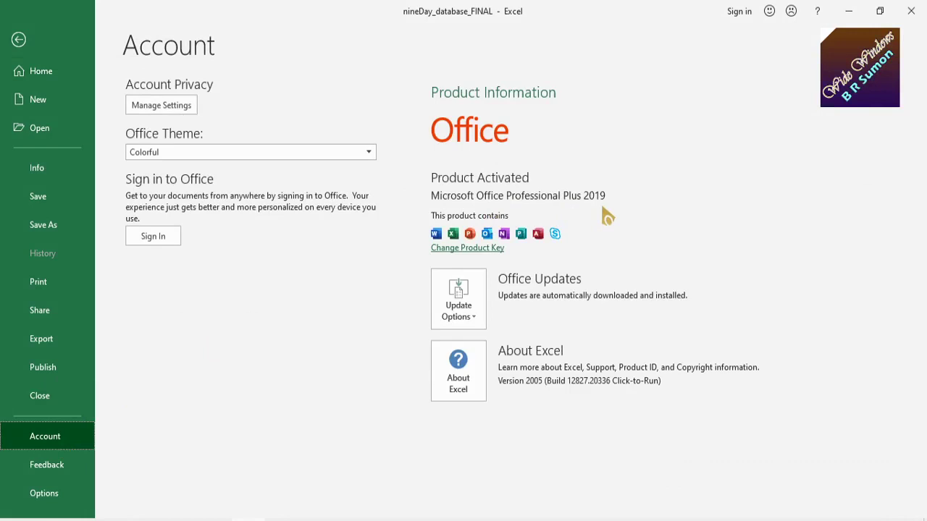
pyautogui.click(20, 40)
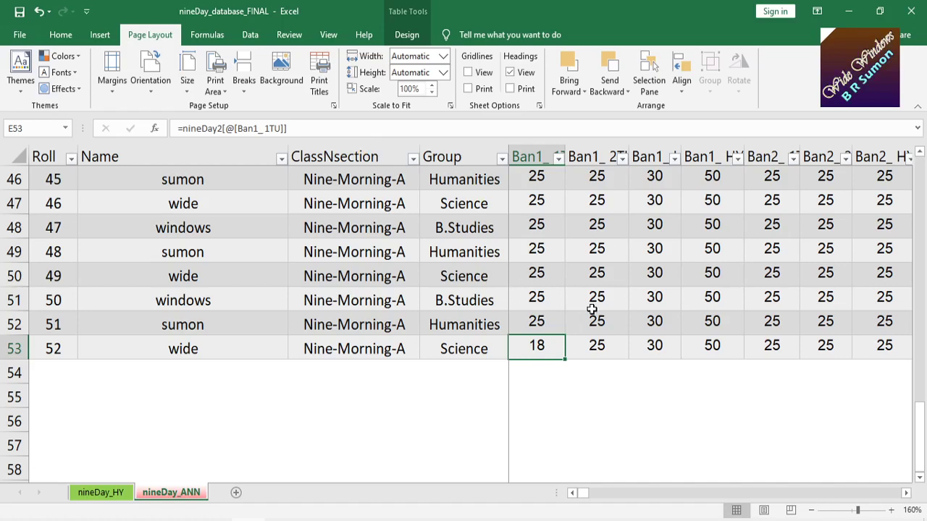
# Step: Review the nineDay_HY and nineDay_ANN sheets, then save and close nineDay_database_FINAL
pyautogui.scroll(15, 592, 309)
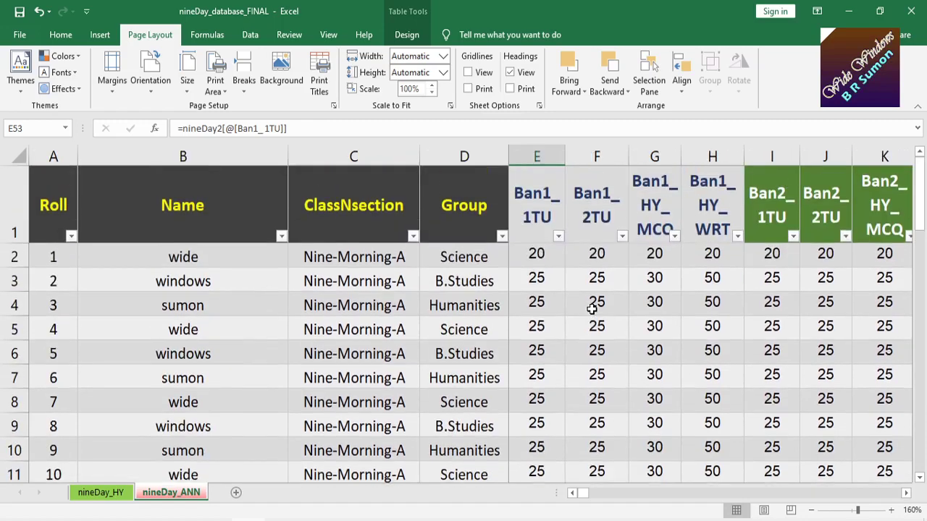
pyautogui.click(105, 503)
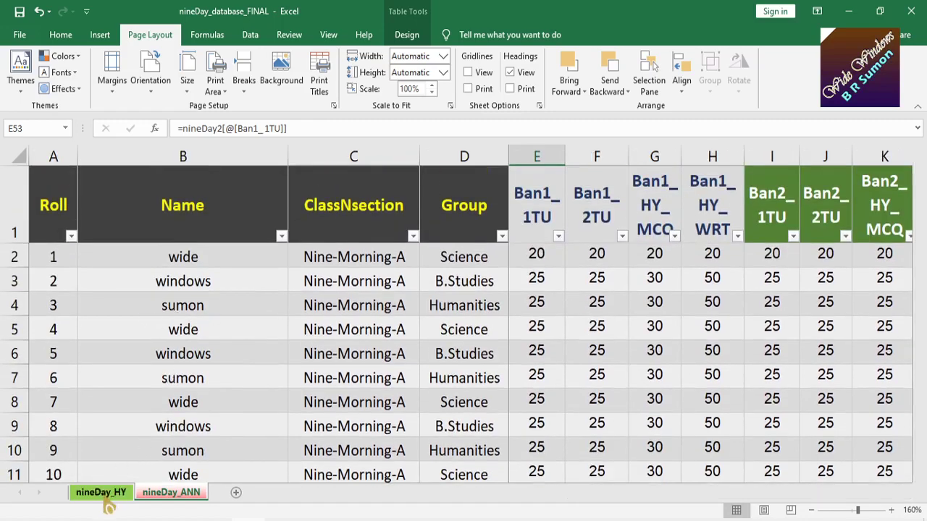
pyautogui.click(163, 499)
pyautogui.click(108, 501)
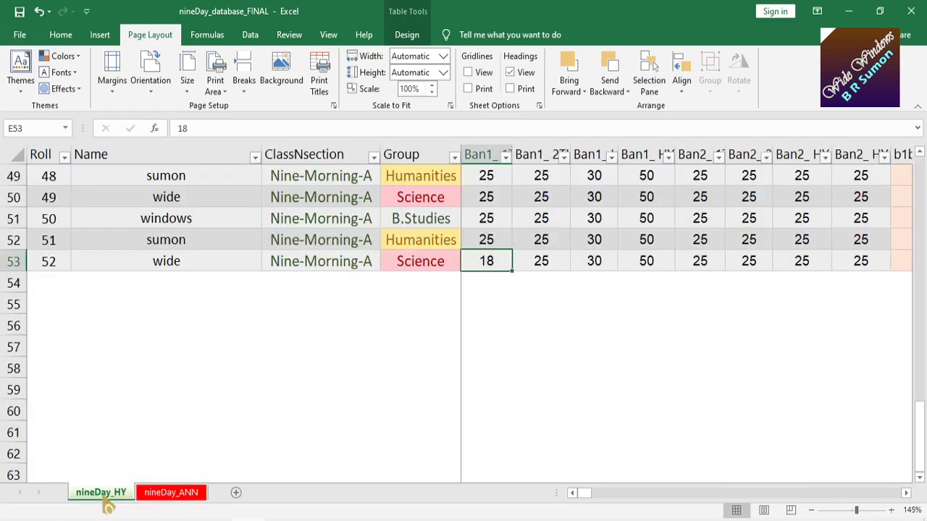
pyautogui.scroll(16, 481, 337)
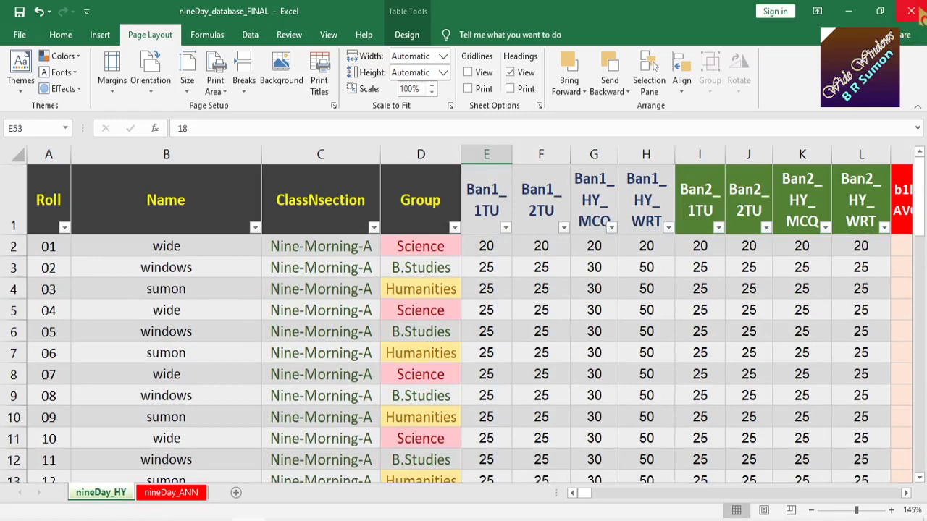
pyautogui.click(911, 12)
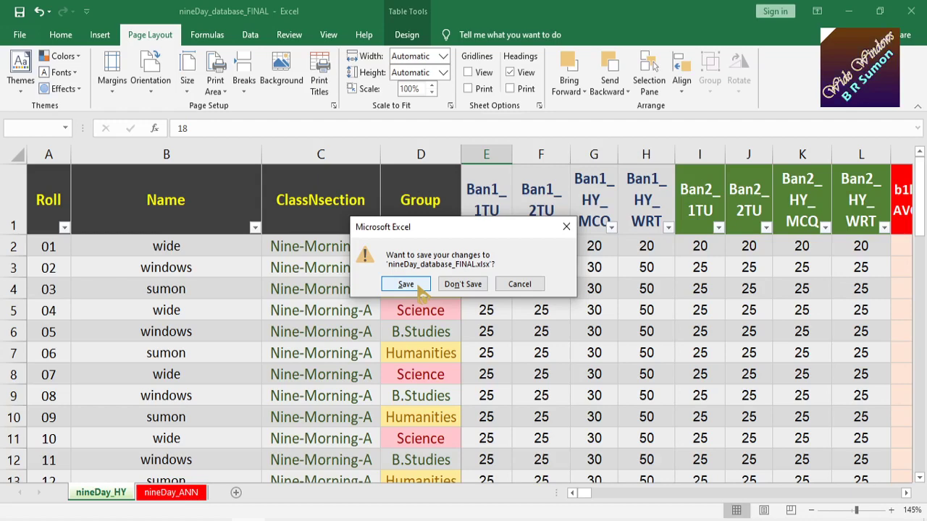
pyautogui.click(418, 287)
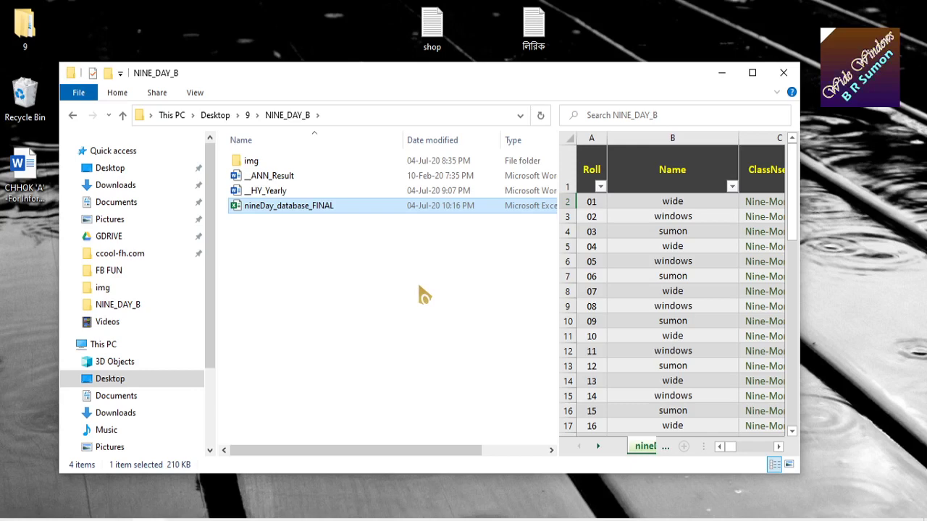
# Step: Open _HY_Yearly from the NINE_DAY_B folder in Word and minimise the folder window
pyautogui.click(313, 192)
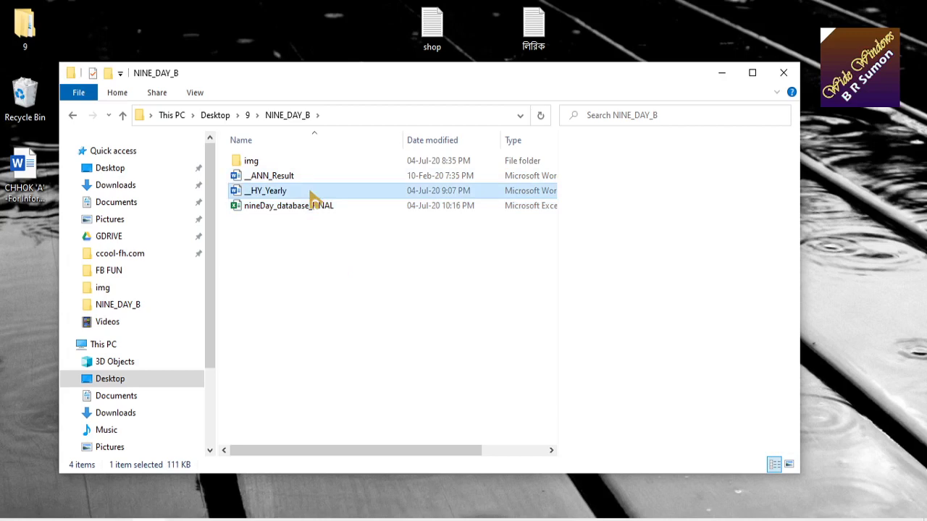
pyautogui.keyDown('ctrl'); pyautogui.click(313, 194); pyautogui.keyUp('ctrl')
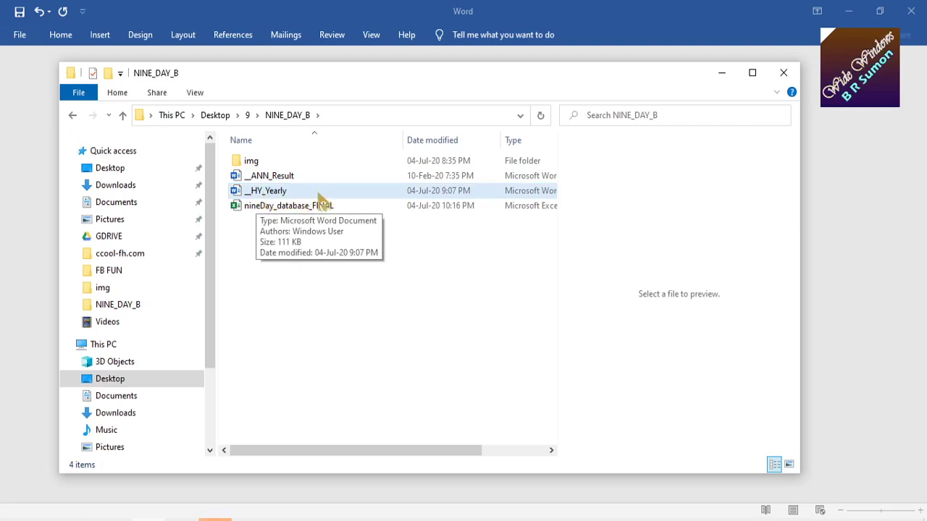
pyautogui.click(722, 75)
# Step: Decline the SQL data query and look over the _HY_Yearly report template
pyautogui.click(510, 323)
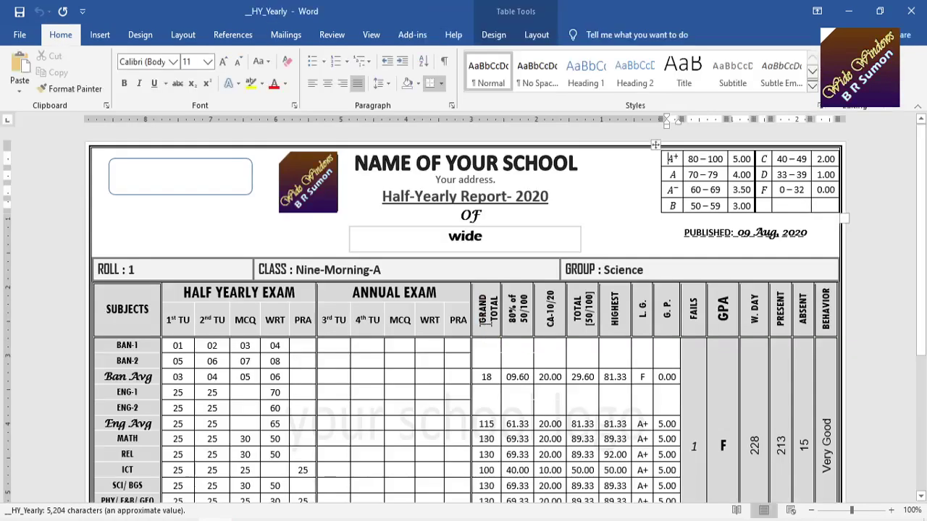
pyautogui.scroll(-5, 482, 322)
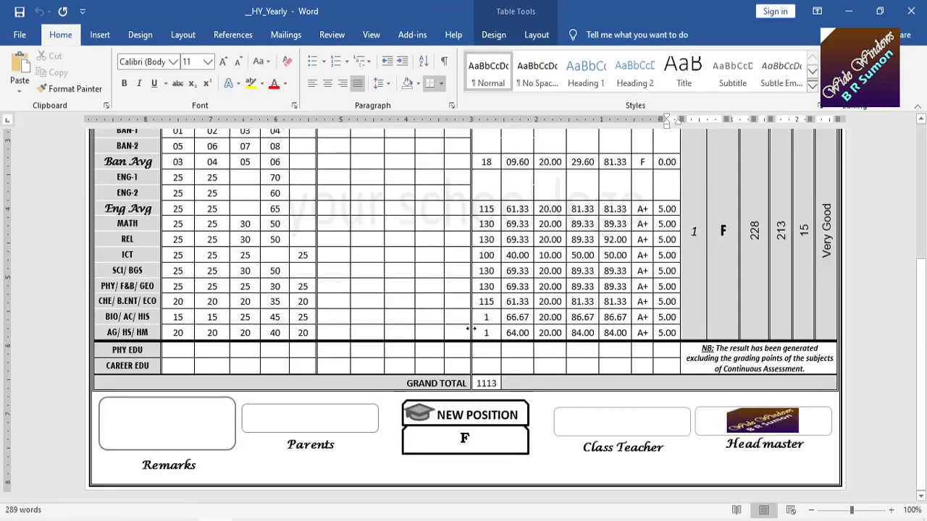
pyautogui.scroll(5, 469, 324)
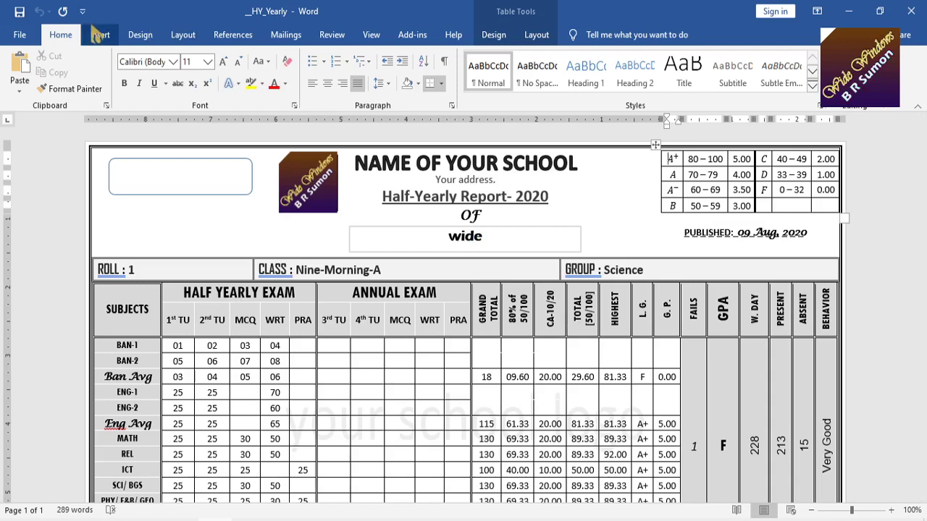
# Step: Use the nineDay_HY$ table of nineDay_database_FINAL in NINE_DAY_B as the recipient list
pyautogui.click(286, 35)
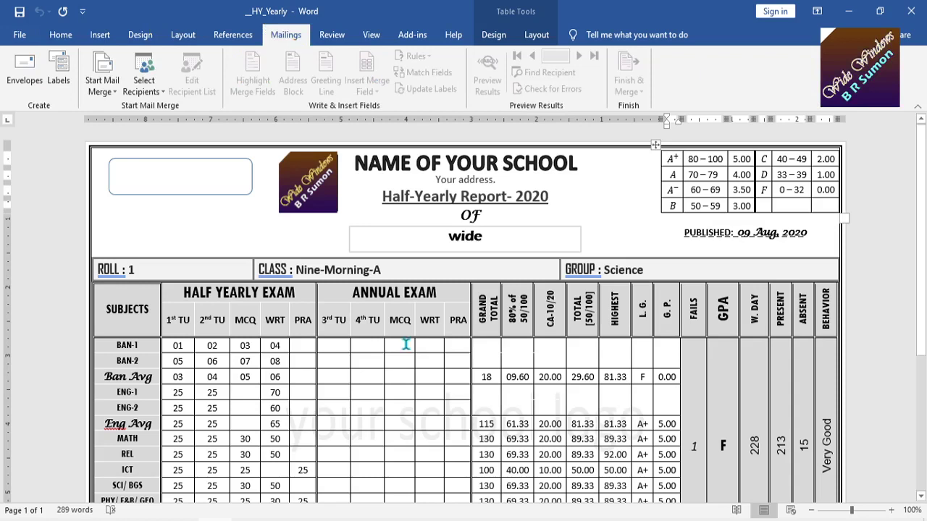
pyautogui.click(153, 97)
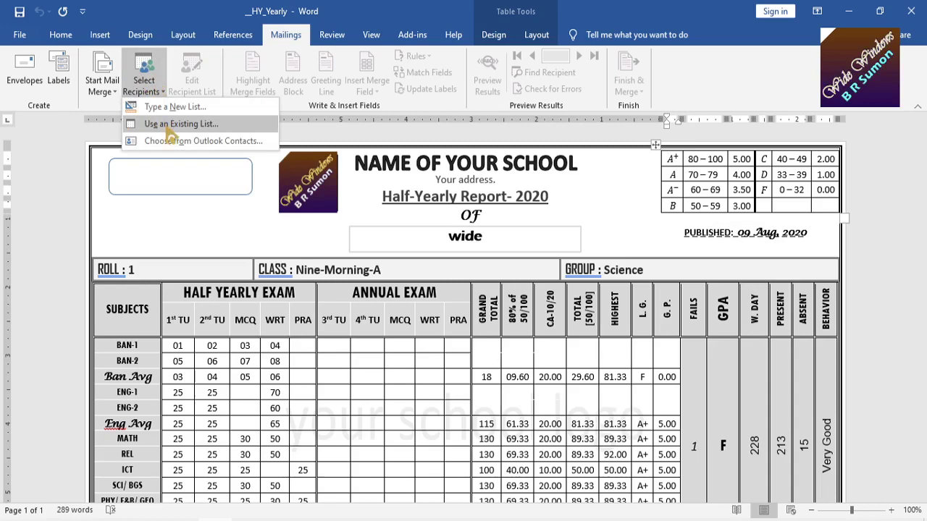
pyautogui.click(168, 127)
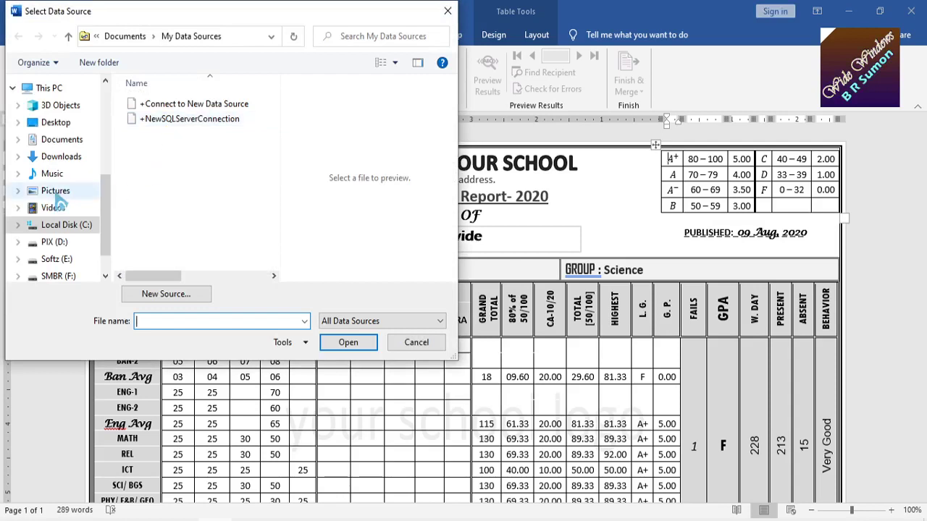
pyautogui.scroll(1, 59, 202)
pyautogui.scroll(1, 59, 203)
pyautogui.scroll(1, 59, 203)
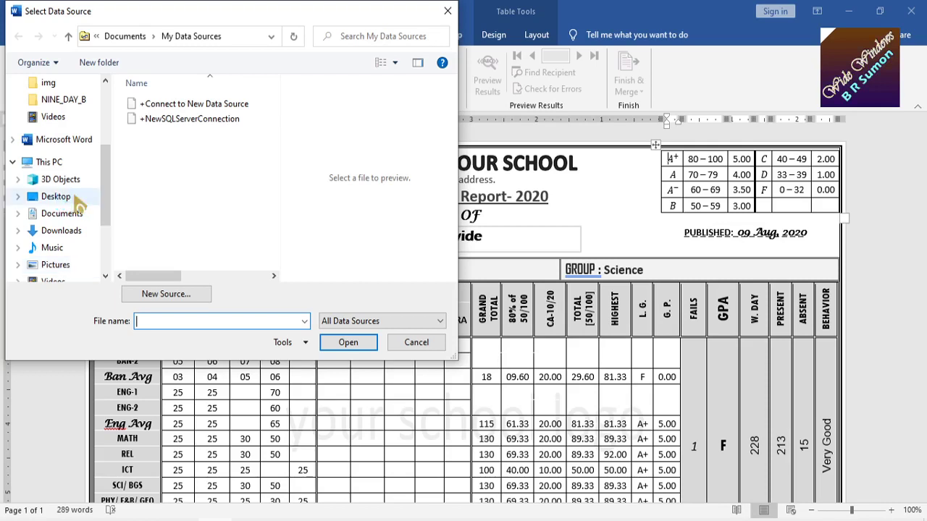
pyautogui.scroll(2, 75, 205)
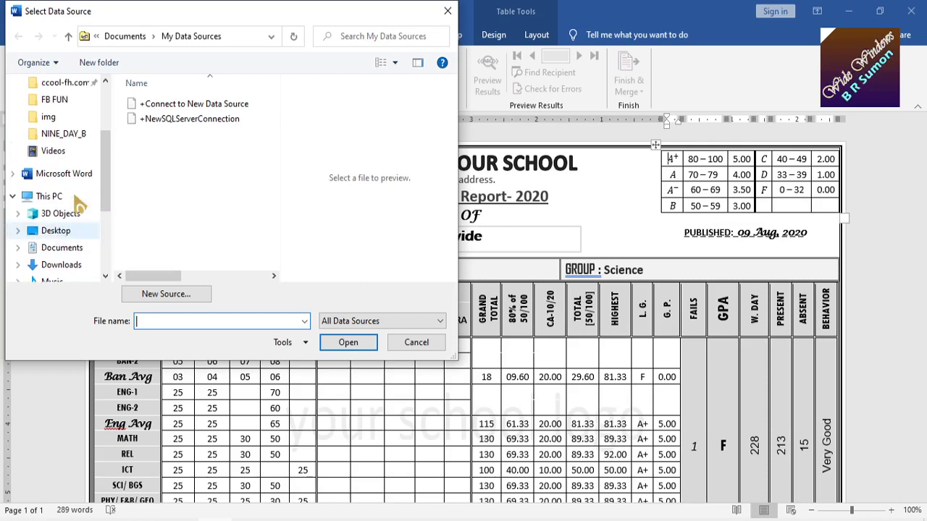
pyautogui.click(61, 134)
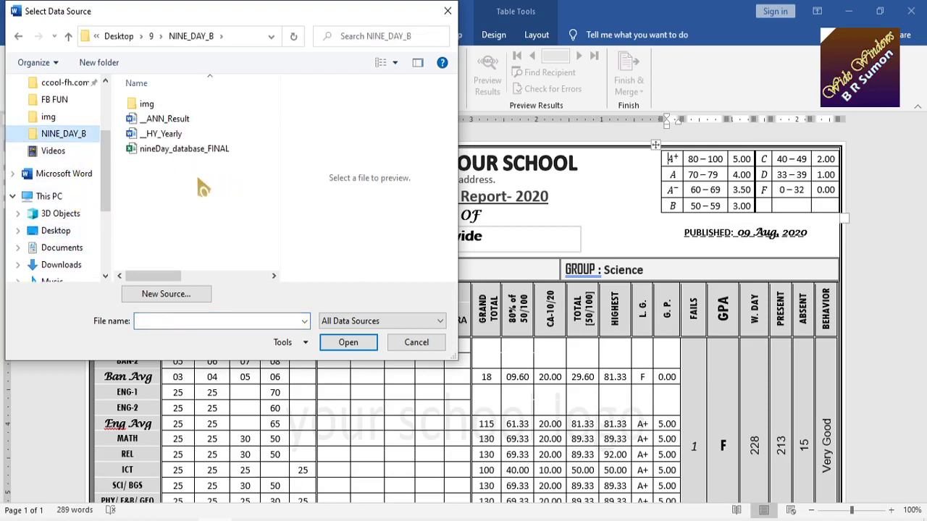
pyautogui.click(168, 150)
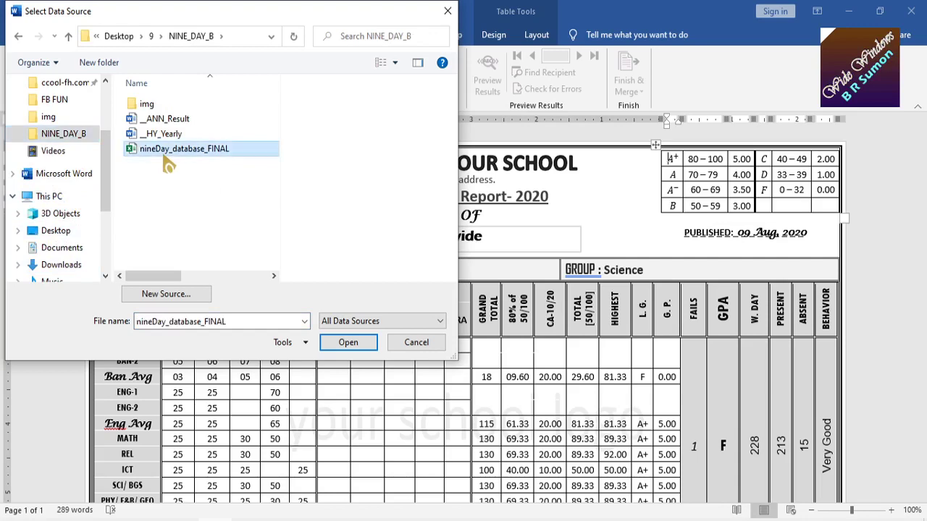
pyautogui.click(354, 348)
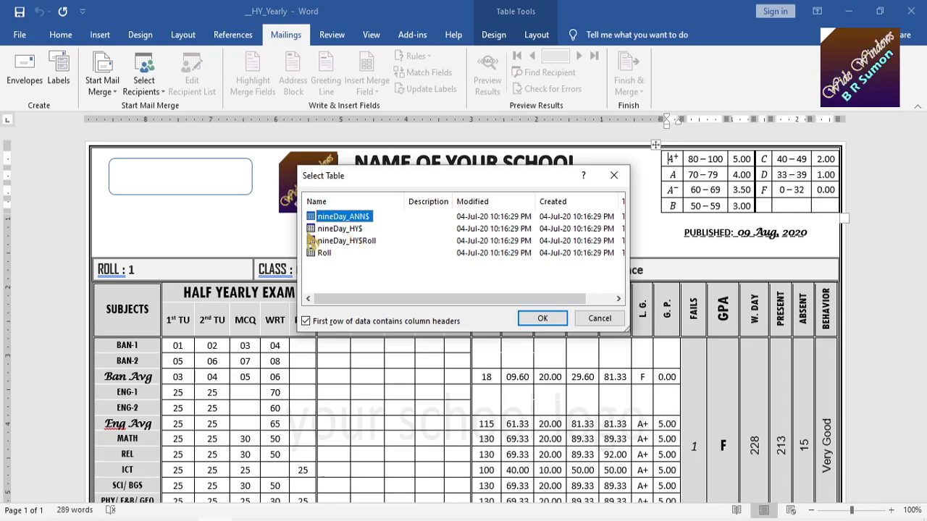
pyautogui.click(336, 230)
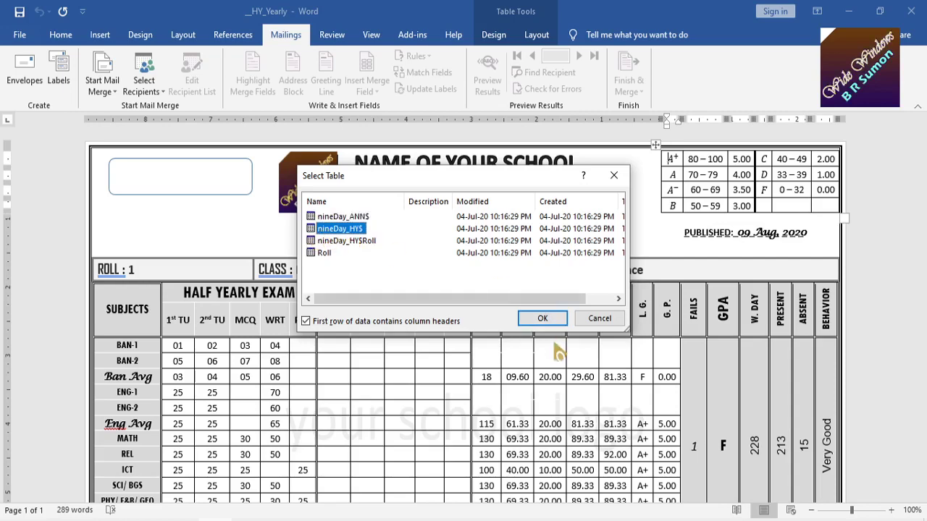
pyautogui.click(544, 323)
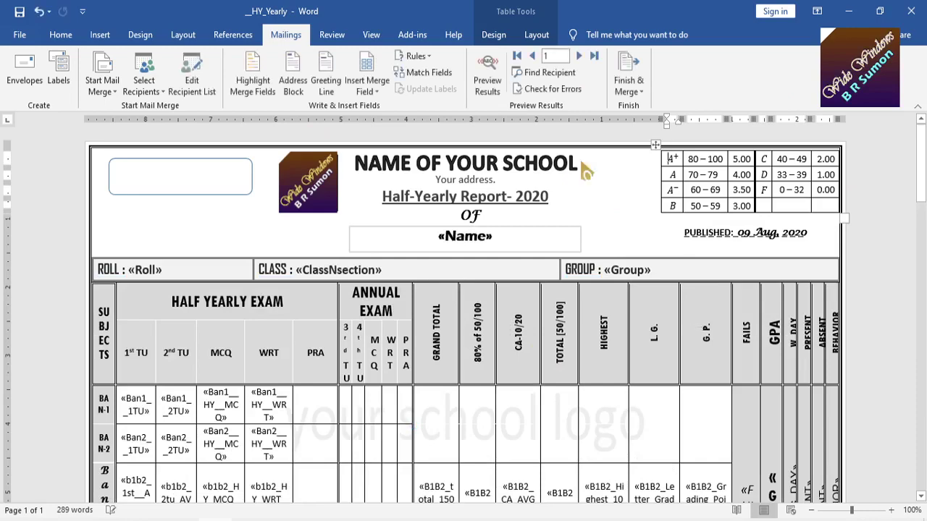
pyautogui.scroll(-4, 597, 336)
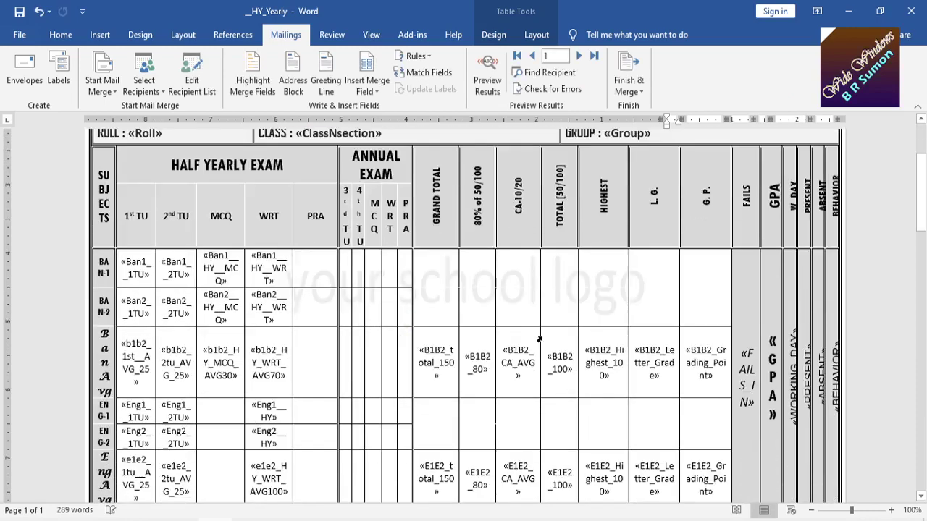
pyautogui.scroll(-9, 539, 339)
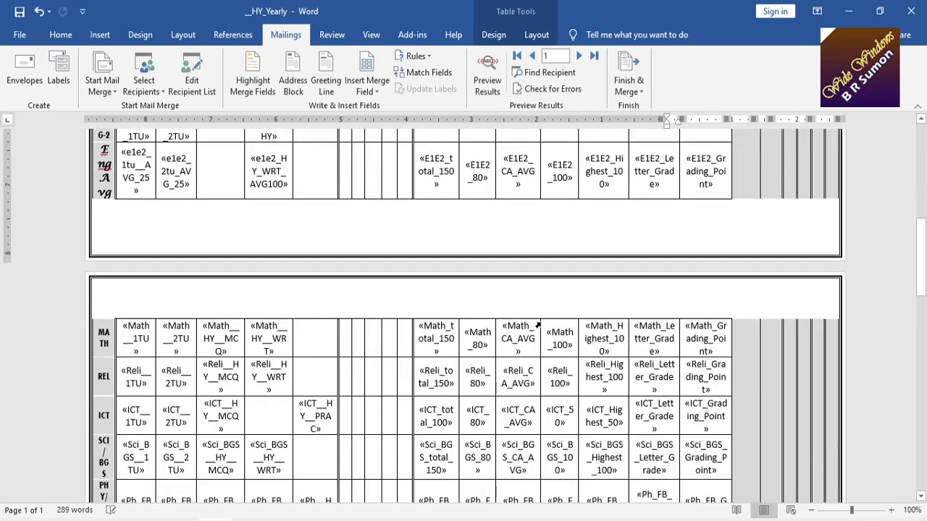
pyautogui.scroll(-15, 539, 327)
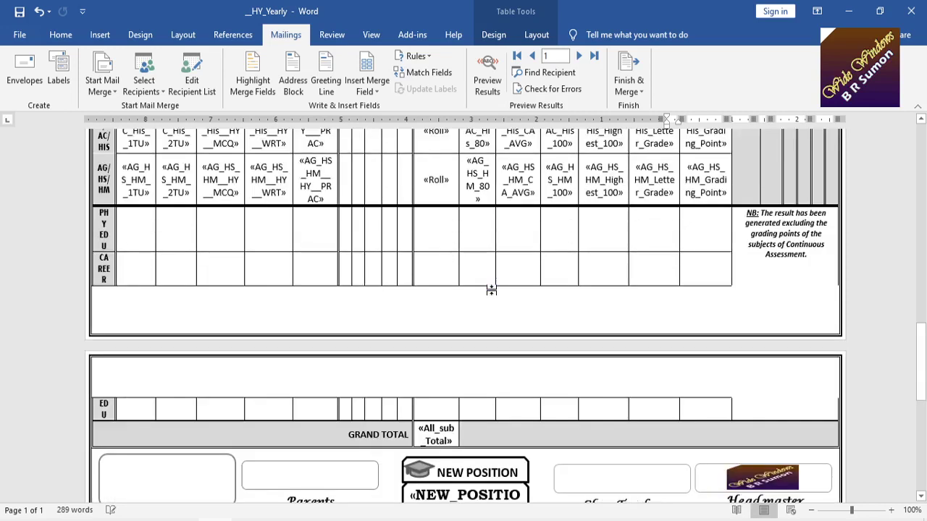
pyautogui.scroll(20, 491, 290)
pyautogui.scroll(-6, 491, 289)
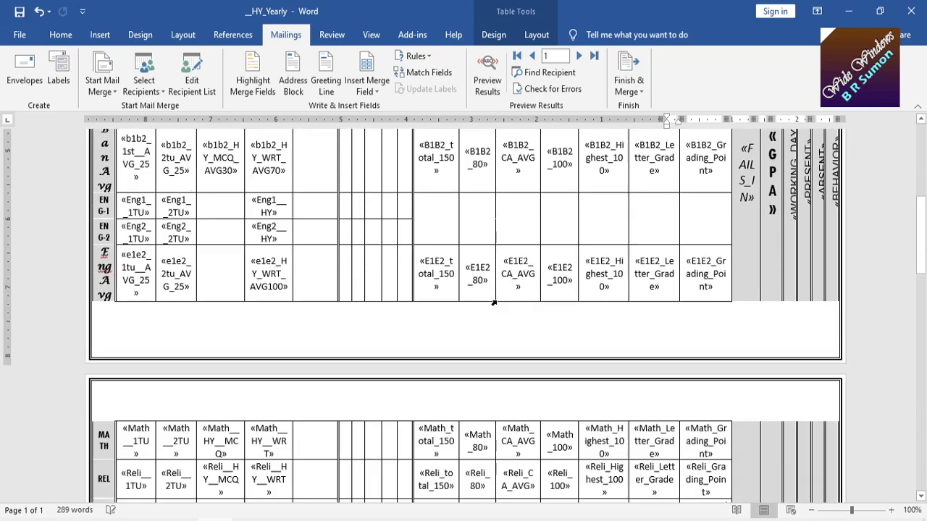
pyautogui.scroll(-10, 494, 302)
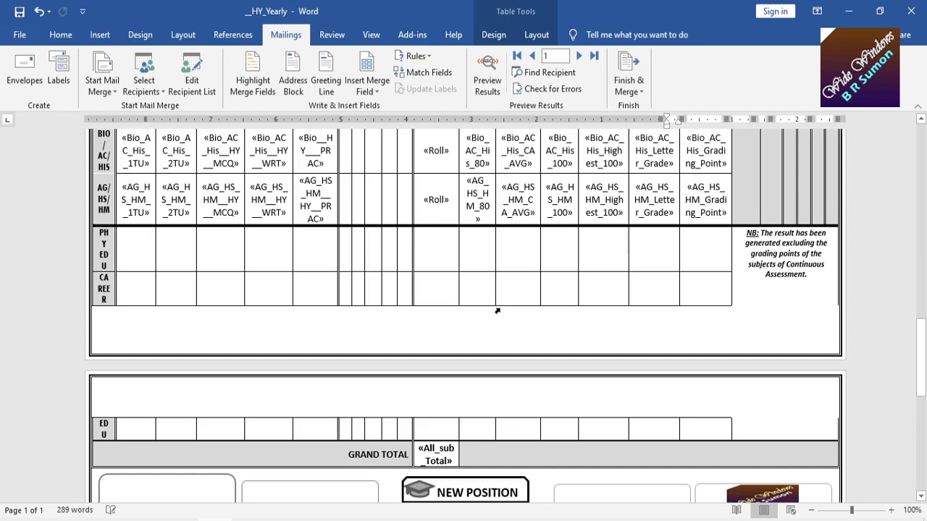
pyautogui.scroll(1, 497, 311)
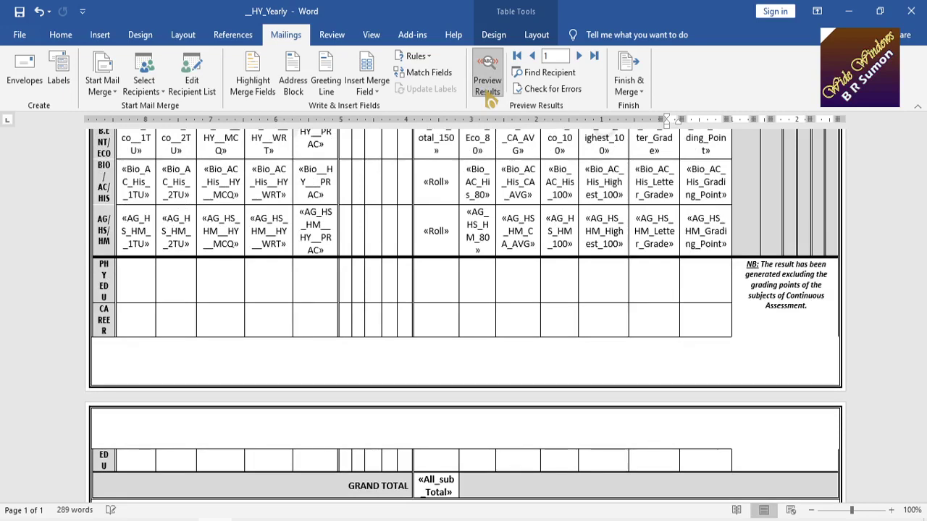
# Step: Preview the first student's merged data: Nine-Morning-A, Science, GPA 5.17, total 1185, position 4
pyautogui.click(488, 86)
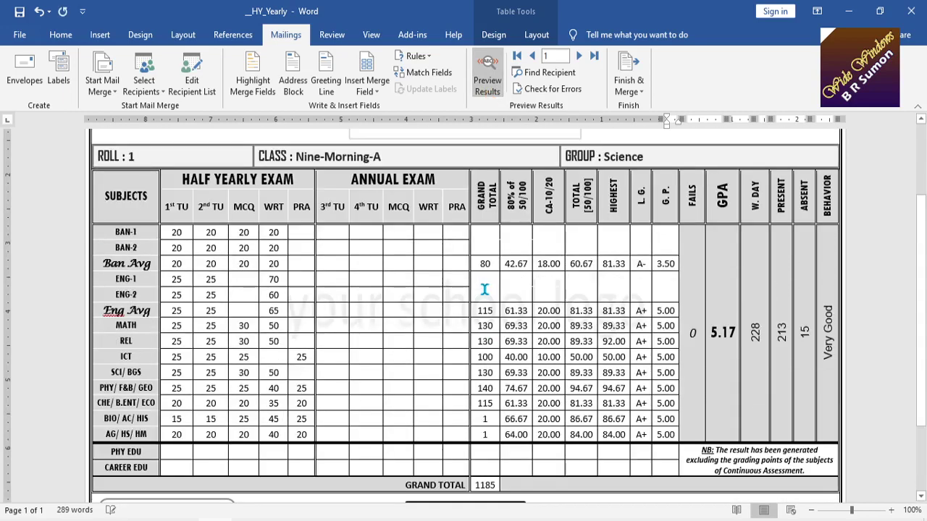
pyautogui.scroll(4, 484, 289)
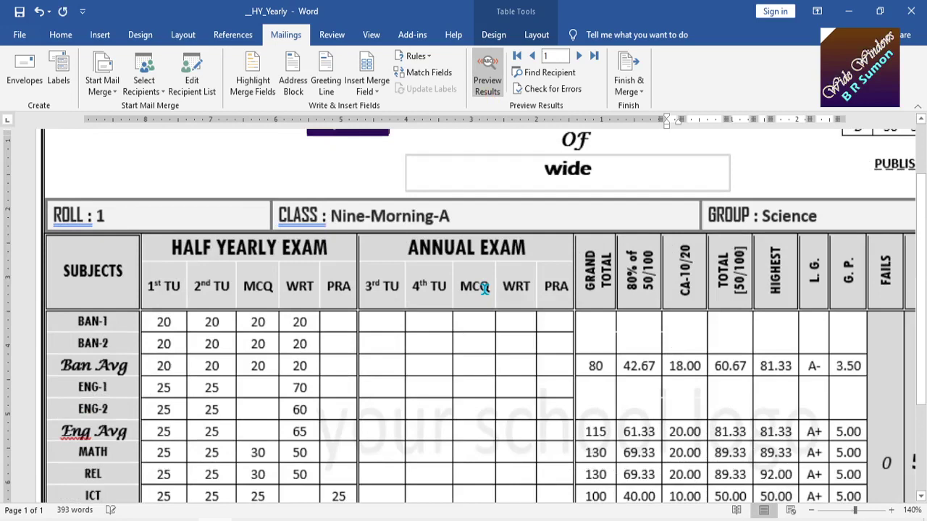
pyautogui.scroll(-3, 485, 288)
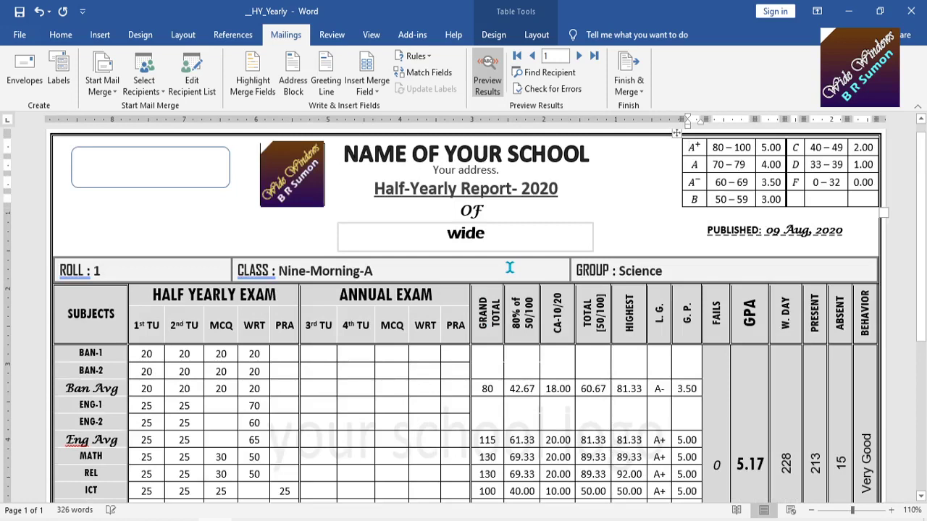
pyautogui.scroll(1, 510, 268)
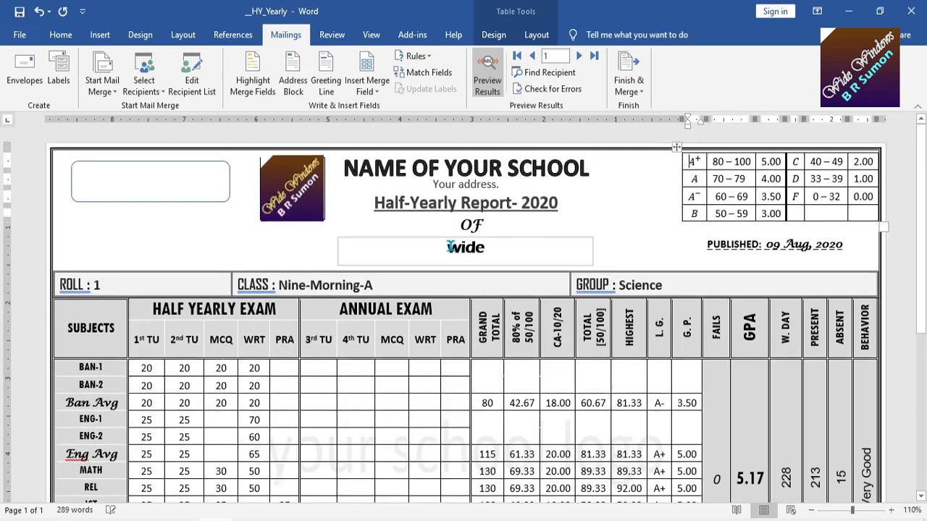
pyautogui.moveTo(449, 247); pyautogui.dragTo(487, 250)
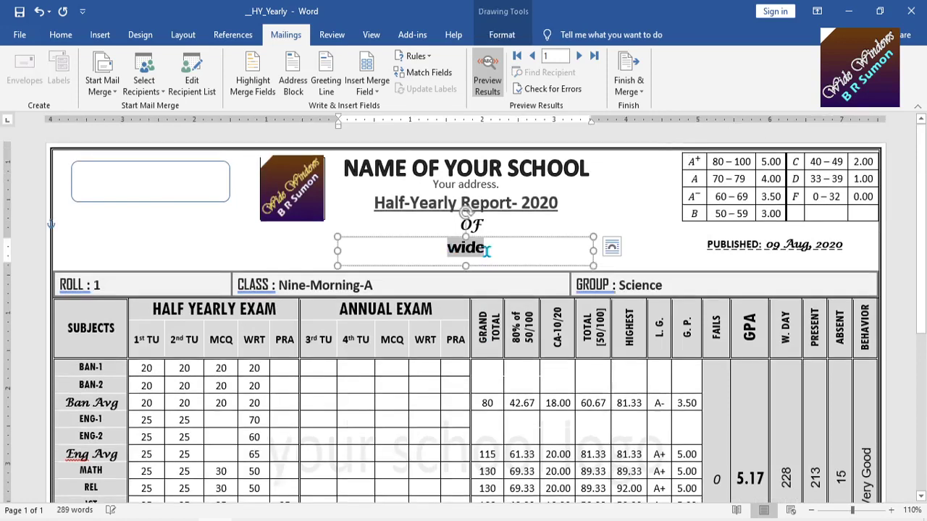
pyautogui.click(717, 186)
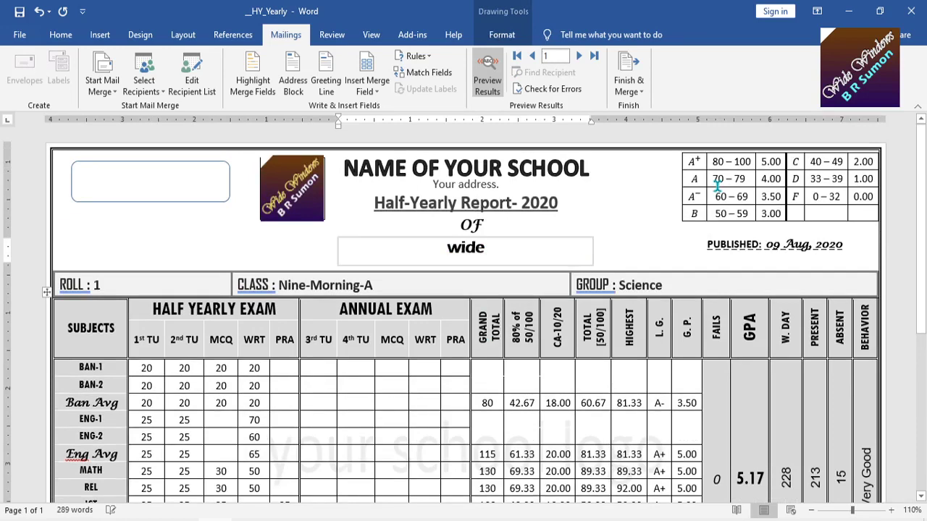
pyautogui.scroll(-5, 717, 187)
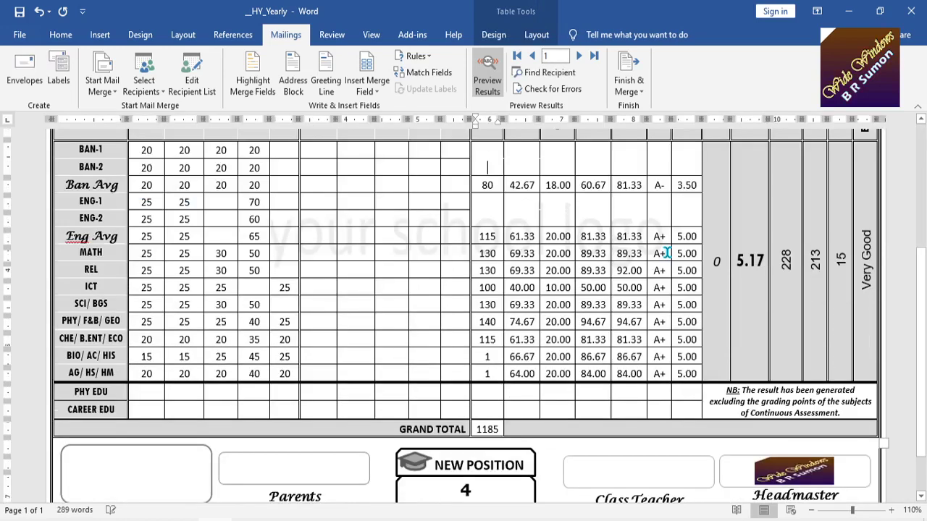
pyautogui.scroll(-1, 664, 253)
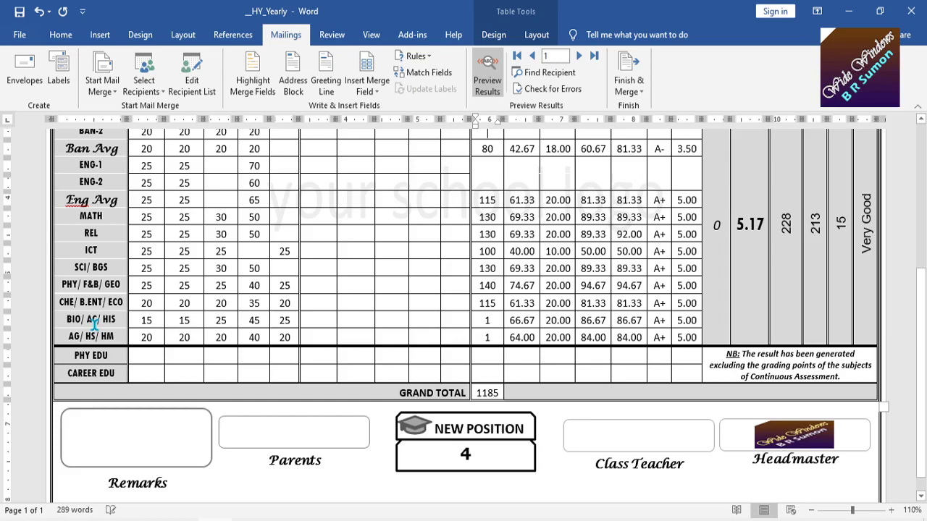
# Step: Delete the stray 1 from the BIO/AC/HIS and AG/HS/HM grand-total cells
pyautogui.doubleClick(496, 322)
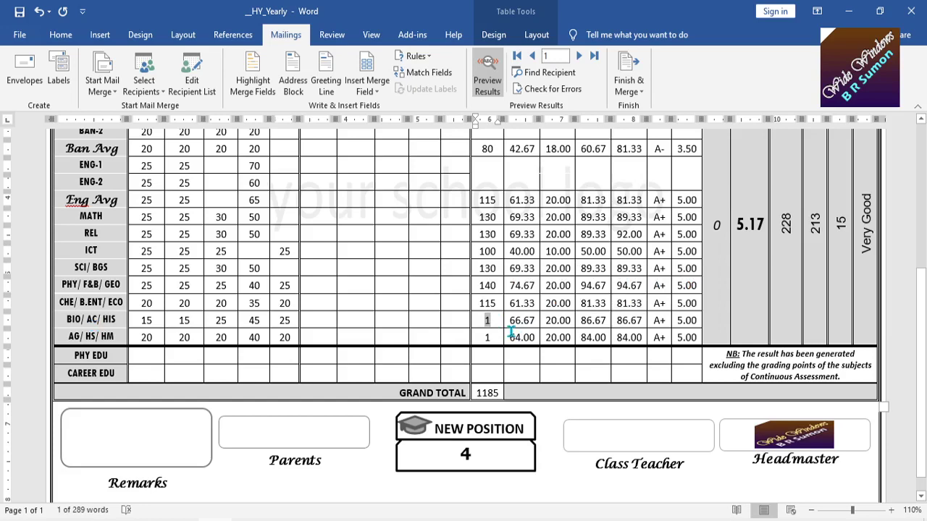
pyautogui.press('Delete')
pyautogui.scroll(6, 497, 338)
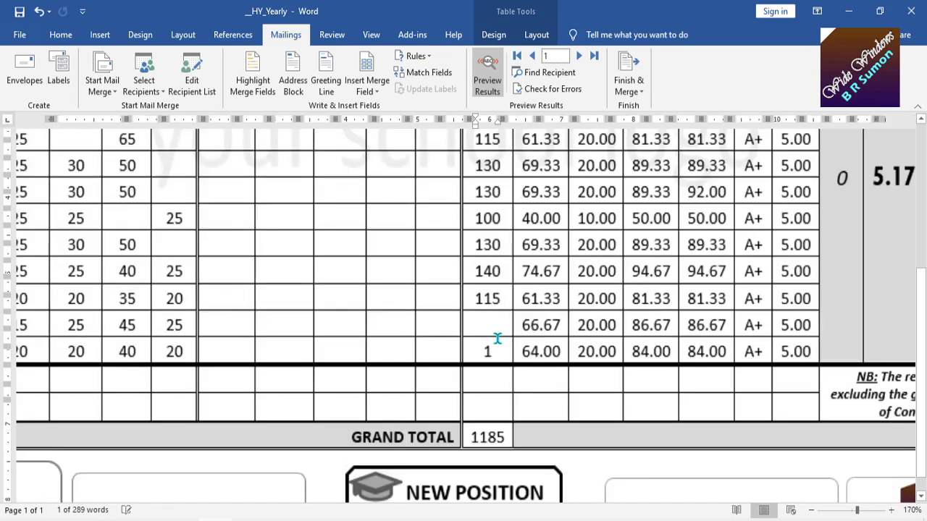
pyautogui.scroll(3, 497, 339)
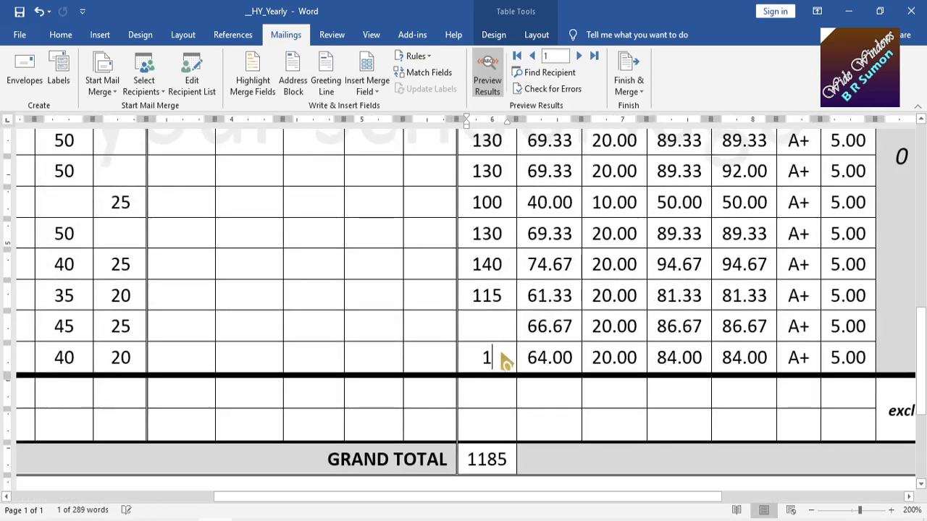
pyautogui.doubleClick(501, 353)
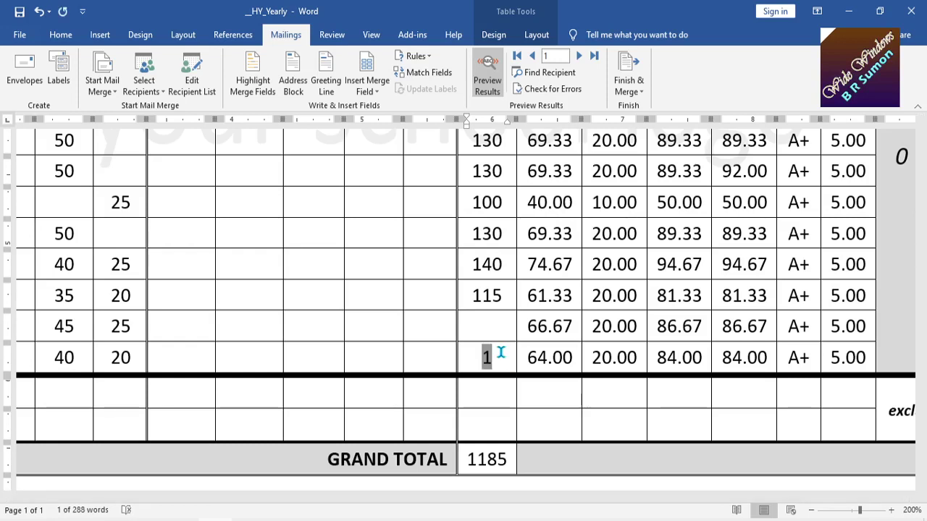
pyautogui.press('Delete')
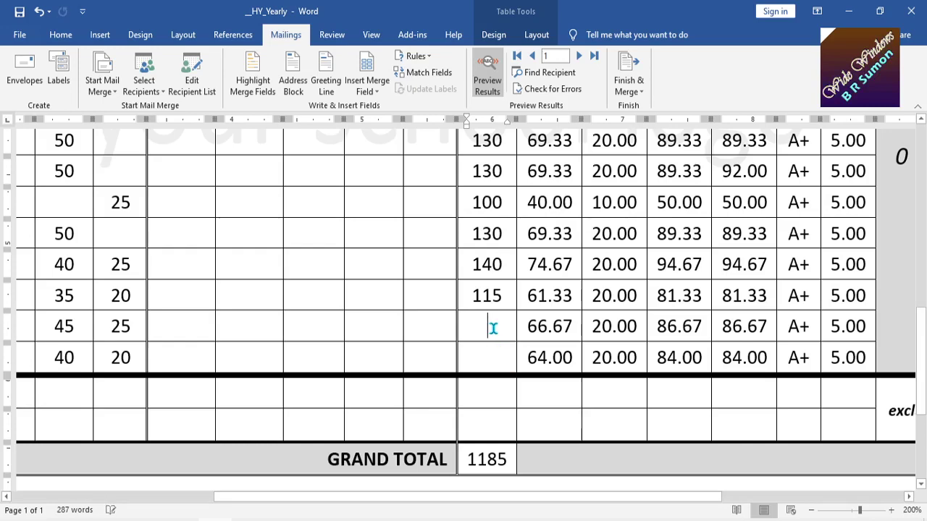
pyautogui.moveTo(621, 498); pyautogui.dragTo(420, 507)
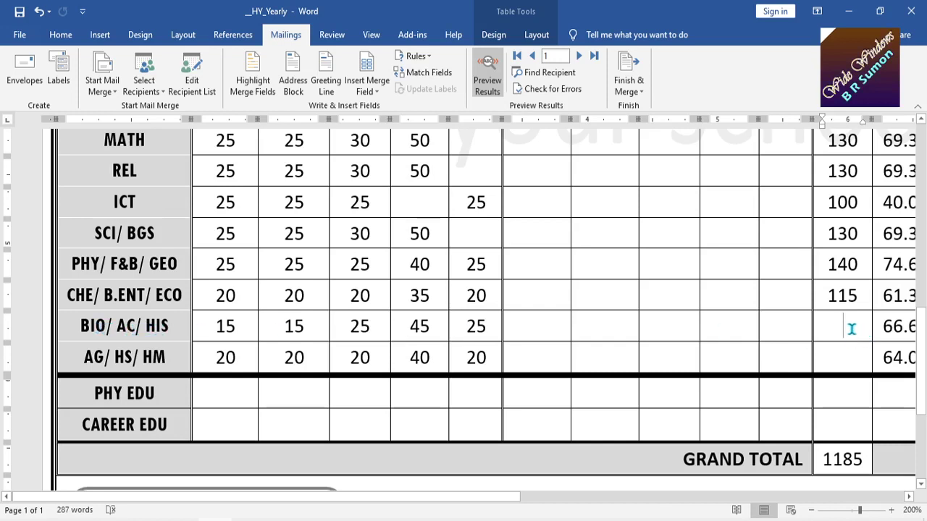
# Step: Browse the Insert Merge Field list for the subject total fields
pyautogui.click(370, 94)
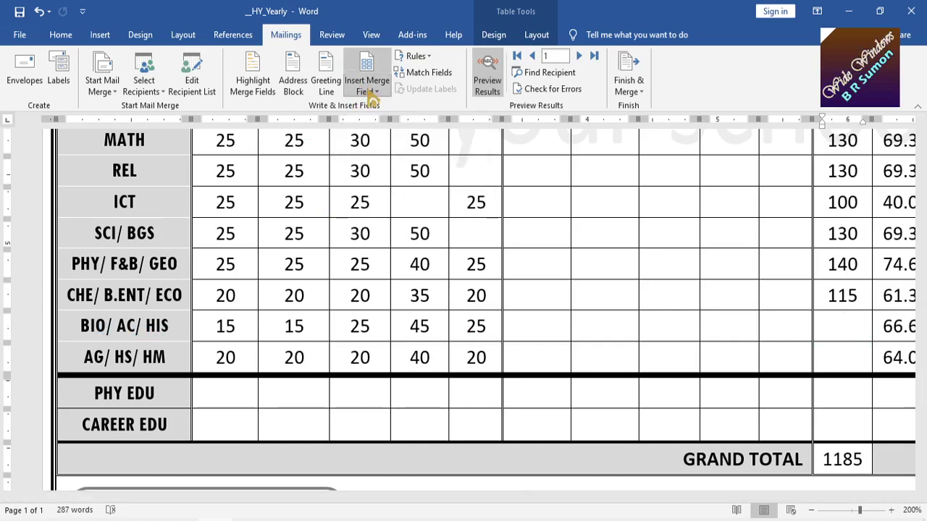
pyautogui.scroll(-5, 399, 275)
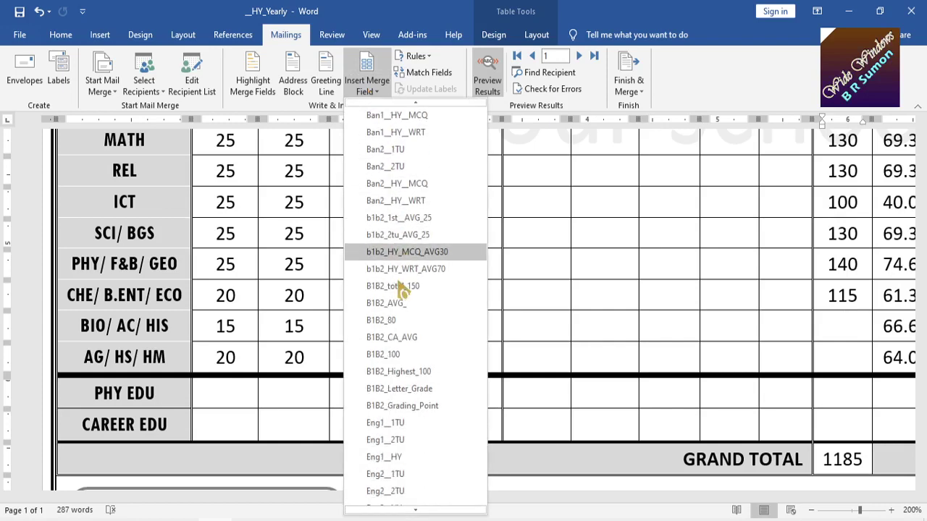
pyautogui.scroll(-13, 403, 297)
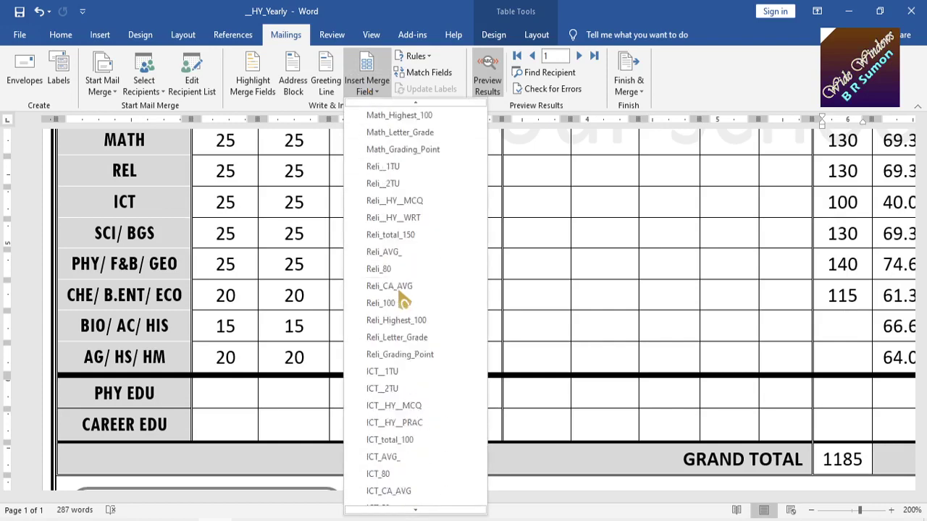
pyautogui.scroll(7, 725, 313)
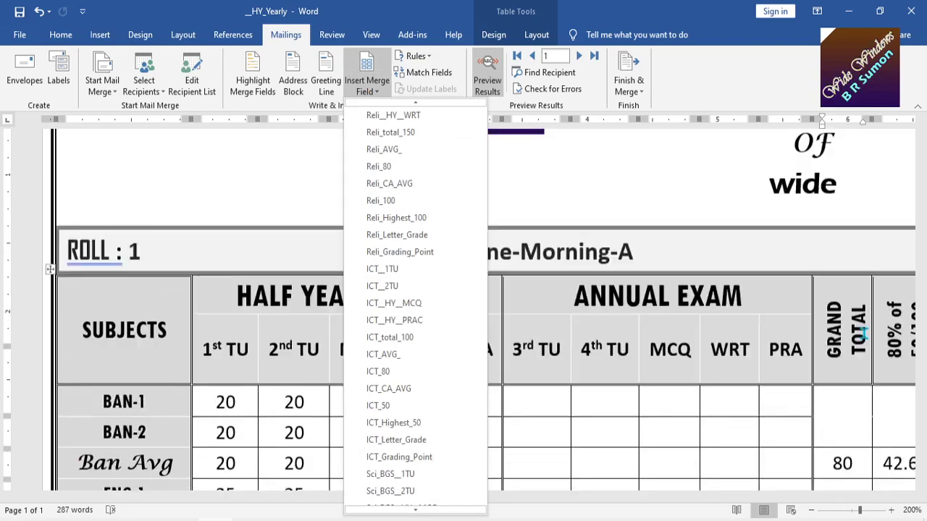
pyautogui.scroll(-3, 845, 355)
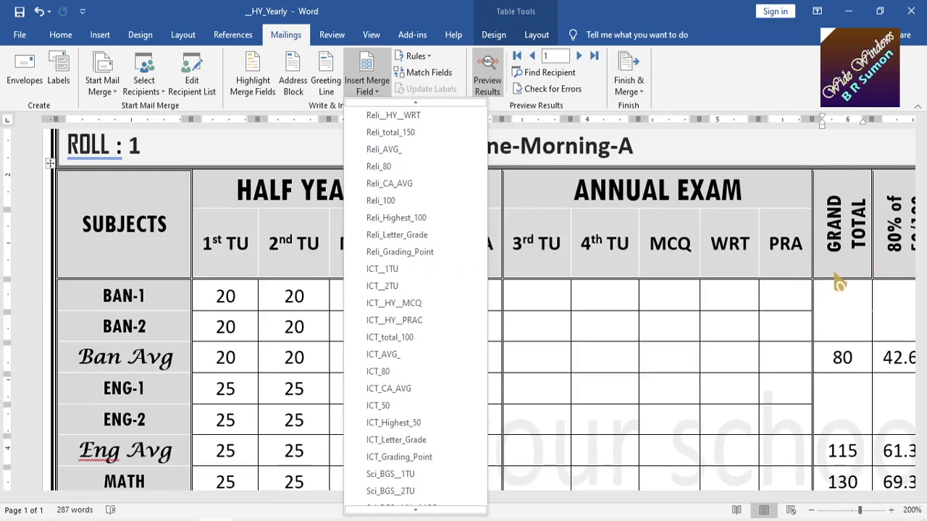
pyautogui.scroll(-5, 839, 282)
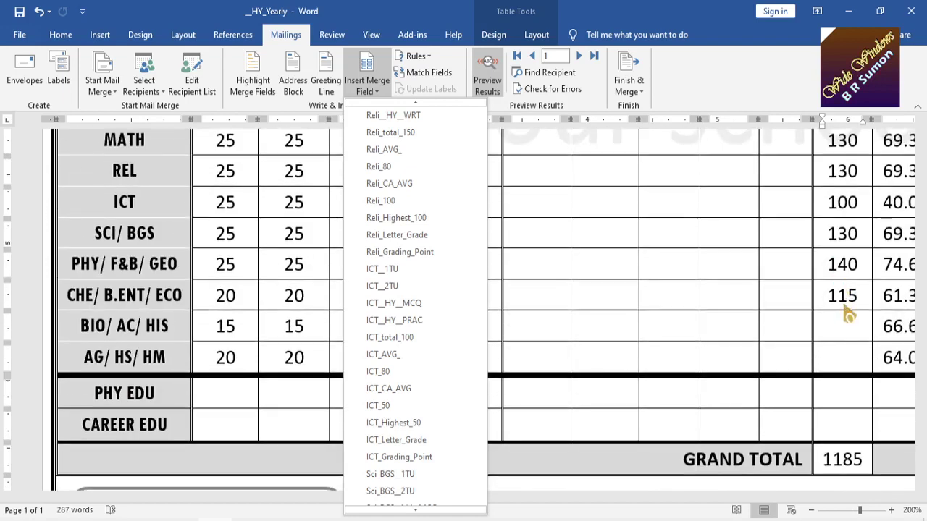
pyautogui.scroll(3, 848, 310)
pyautogui.scroll(3, 844, 305)
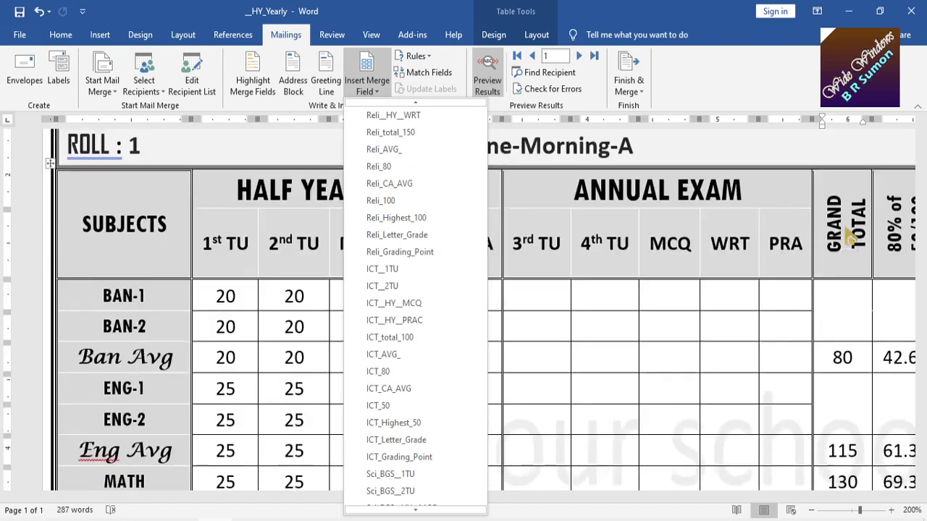
pyautogui.scroll(-5, 849, 257)
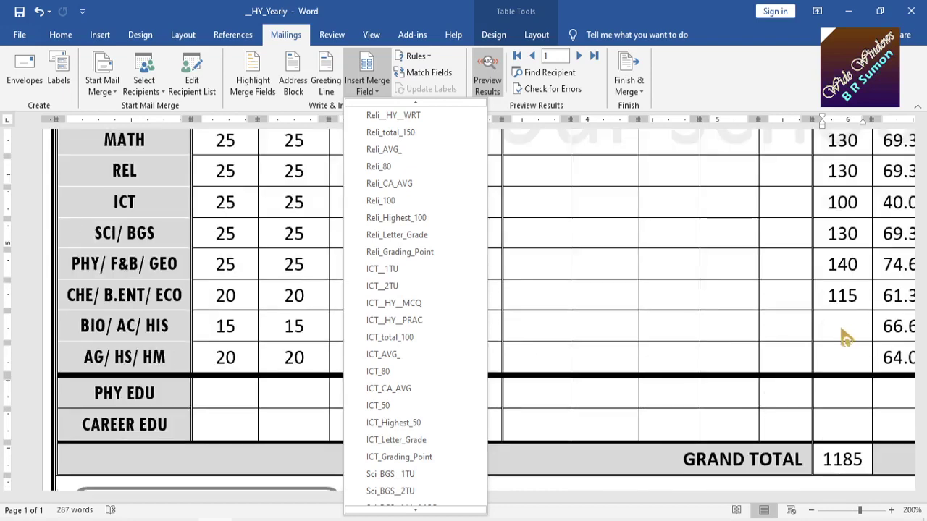
# Step: Insert the Bio_AC_His_total_150 field into the BIO/AC/HIS grand-total cell, showing 125
pyautogui.click(840, 327)
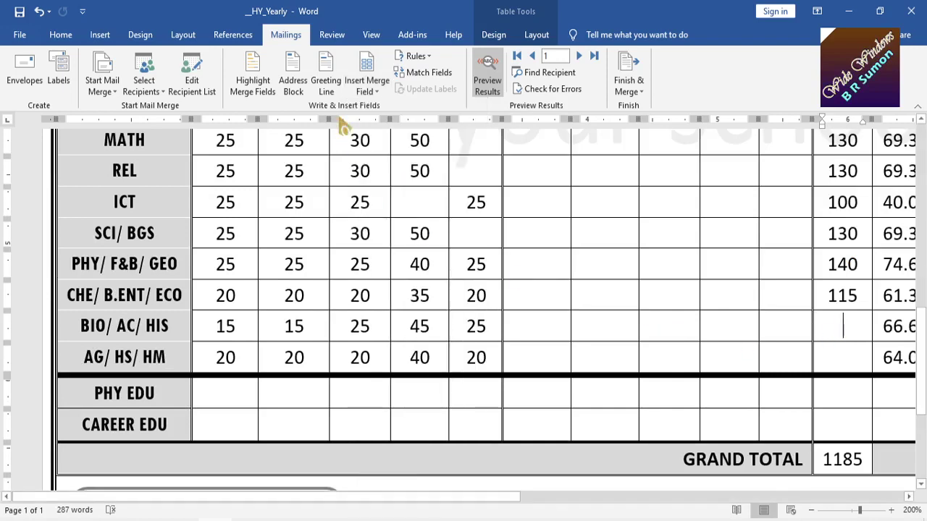
pyautogui.click(365, 101)
pyautogui.scroll(-15, 382, 249)
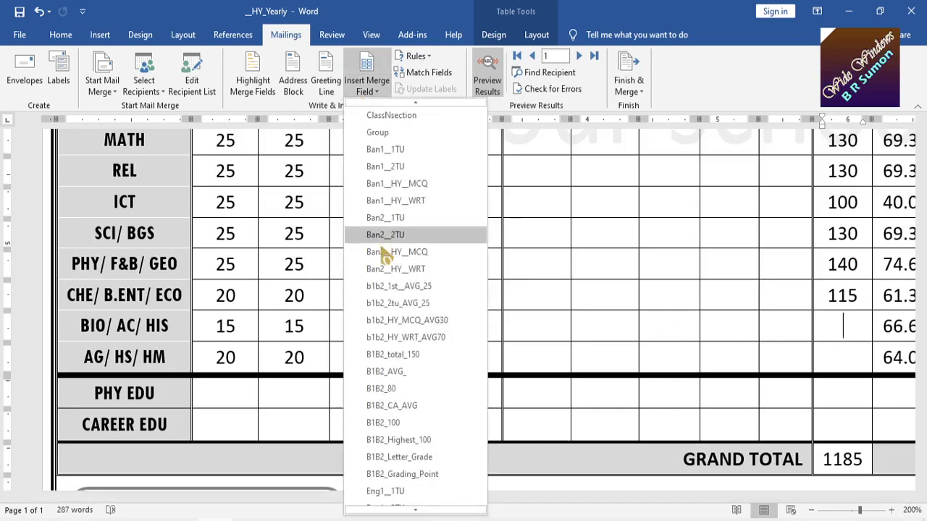
pyautogui.scroll(-20, 400, 289)
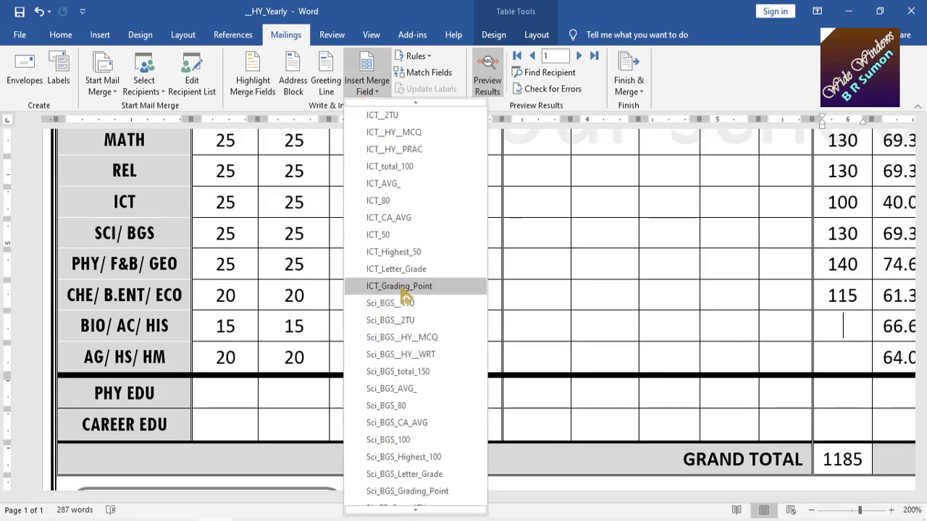
pyautogui.scroll(-6, 414, 300)
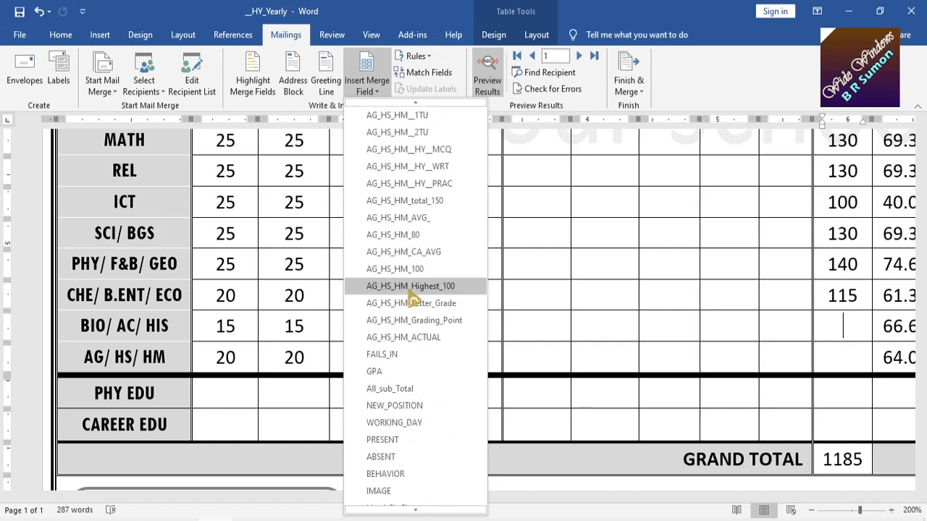
pyautogui.scroll(6, 410, 296)
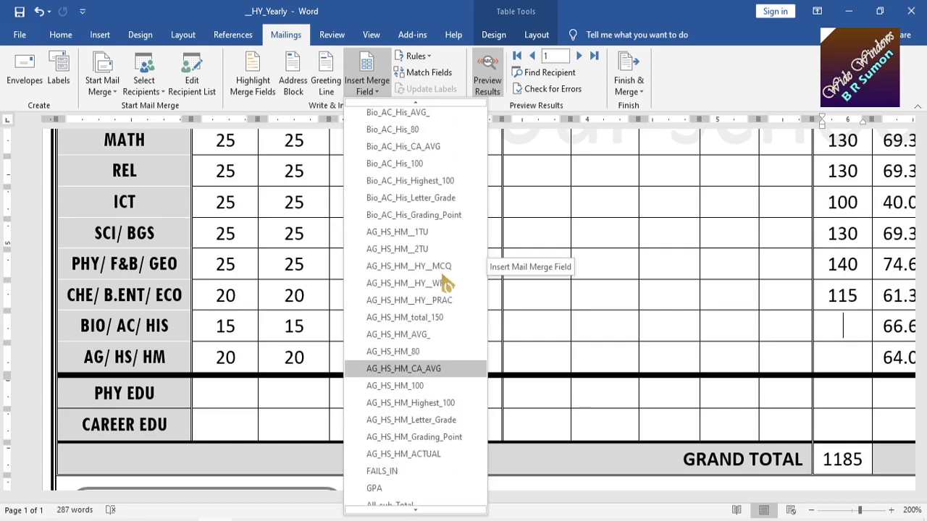
pyautogui.scroll(2, 447, 281)
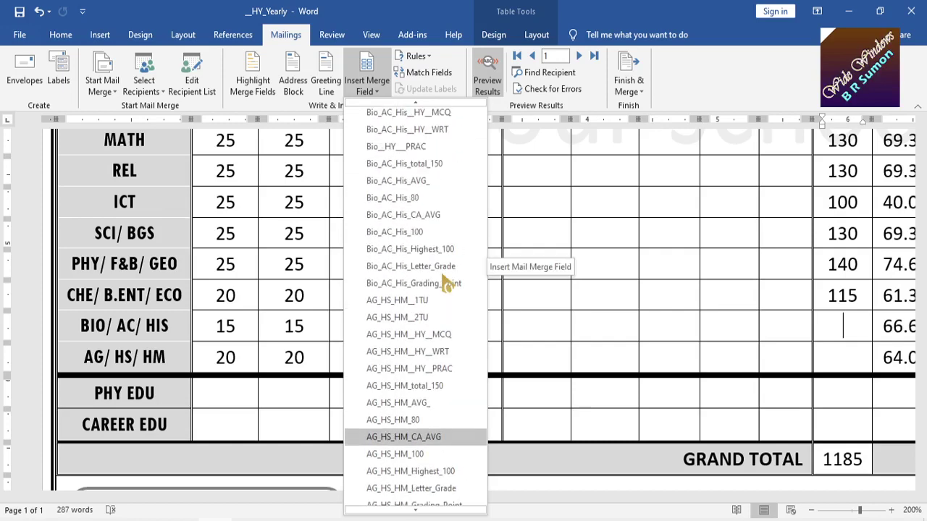
pyautogui.click(443, 169)
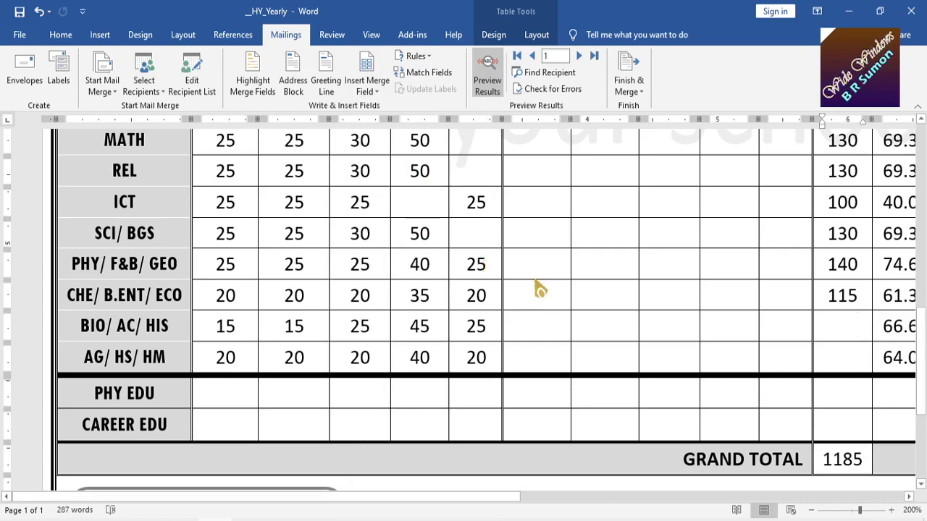
pyautogui.write('125')
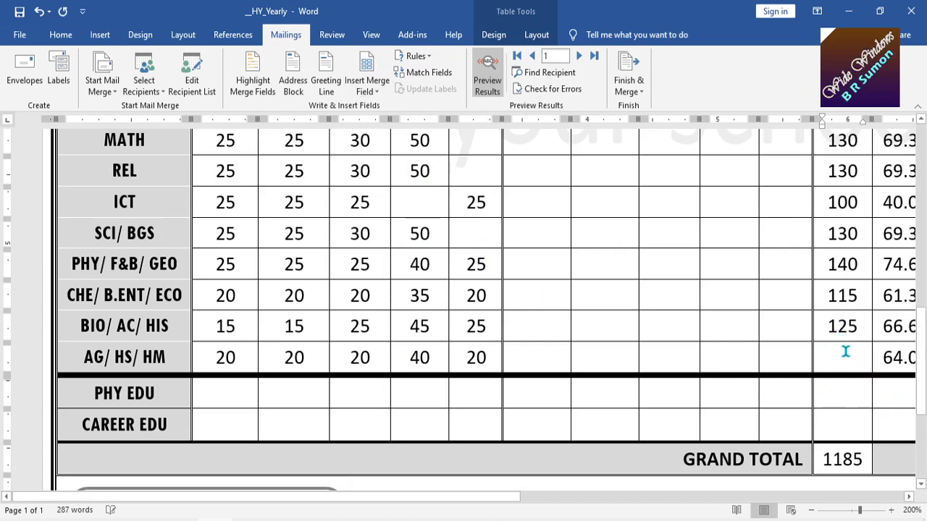
# Step: Insert the AG_HS_HM_total_150 field into the AG/HS/HM grand-total cell, showing 120
pyautogui.click(845, 356)
pyautogui.click(375, 94)
pyautogui.scroll(-20, 416, 388)
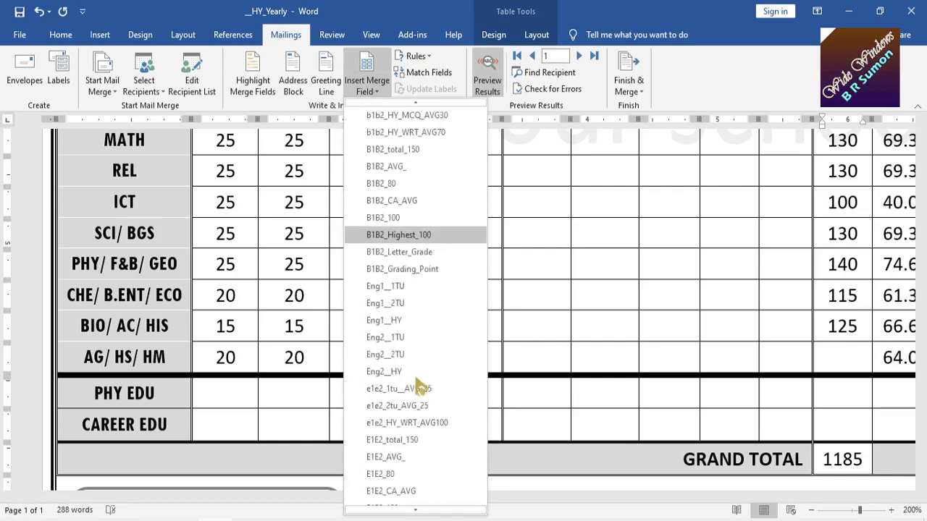
pyautogui.scroll(-20, 412, 375)
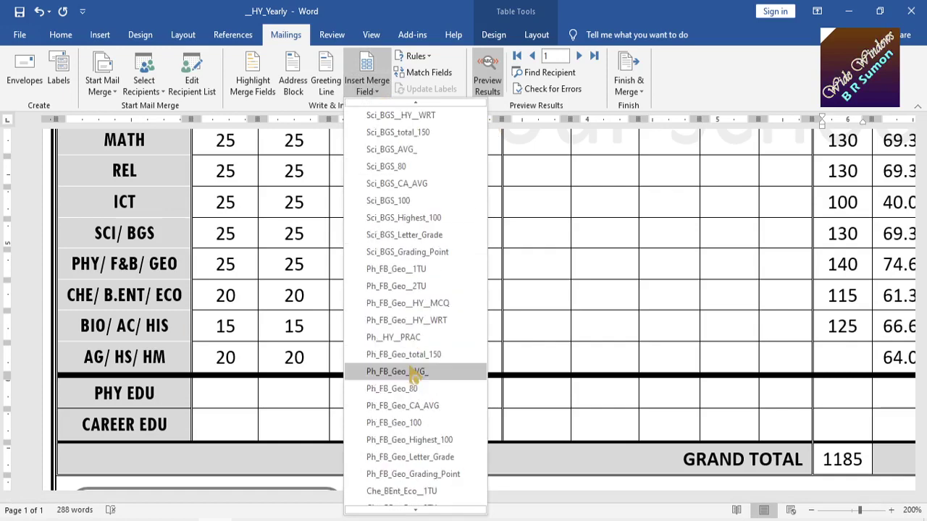
pyautogui.scroll(-1, 418, 377)
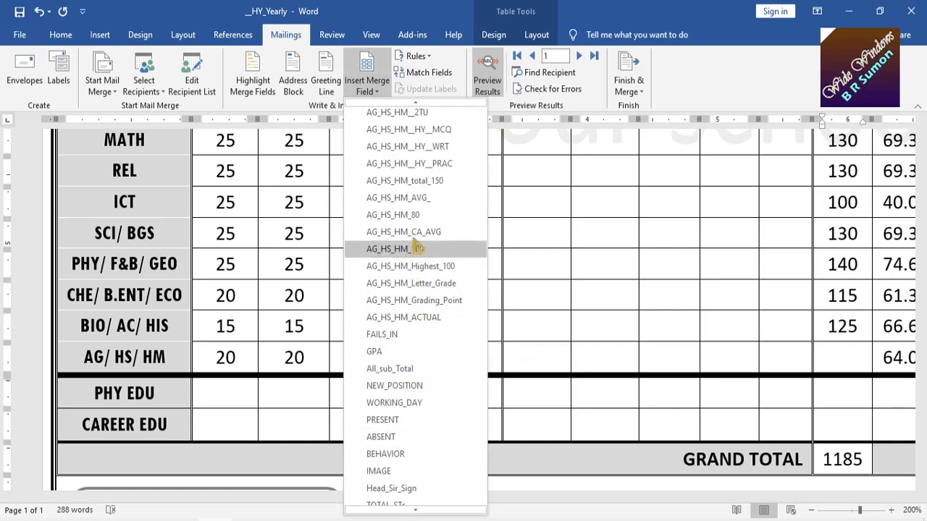
pyautogui.click(394, 181)
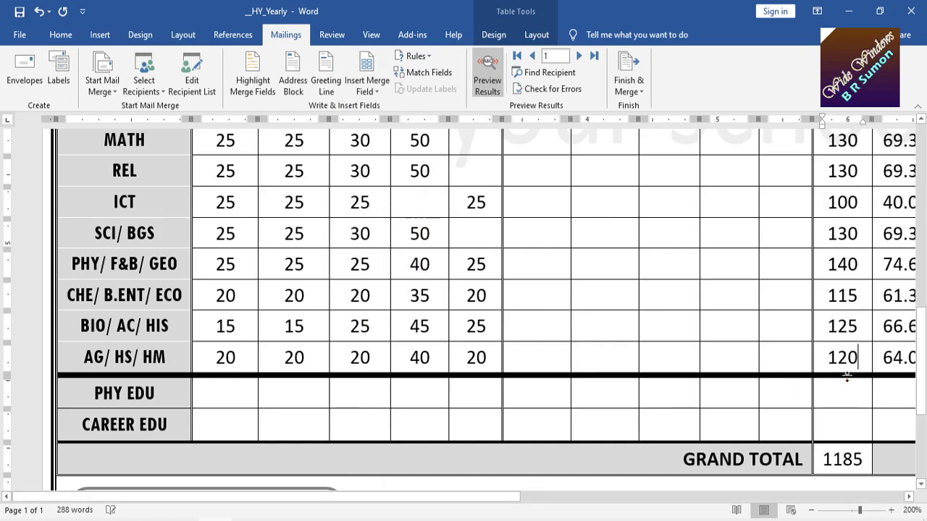
pyautogui.moveTo(467, 501); pyautogui.dragTo(748, 503)
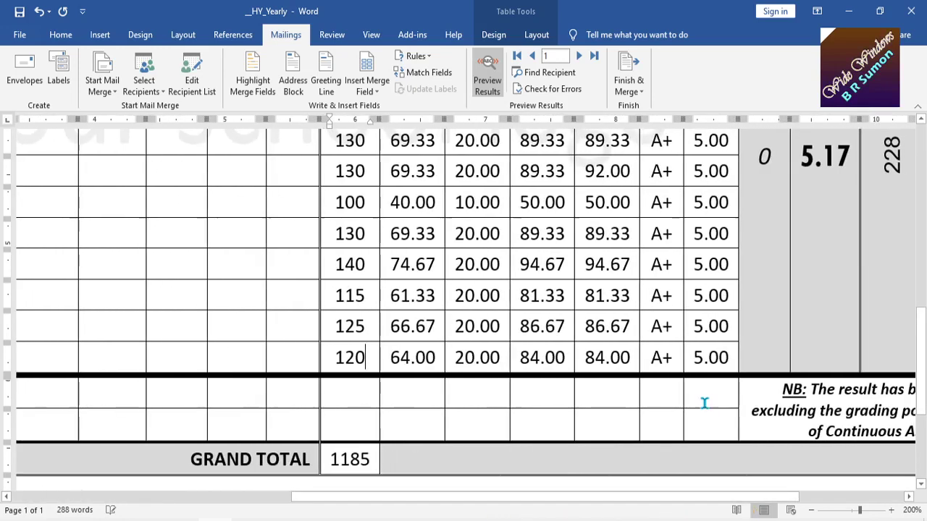
pyautogui.scroll(3, 704, 404)
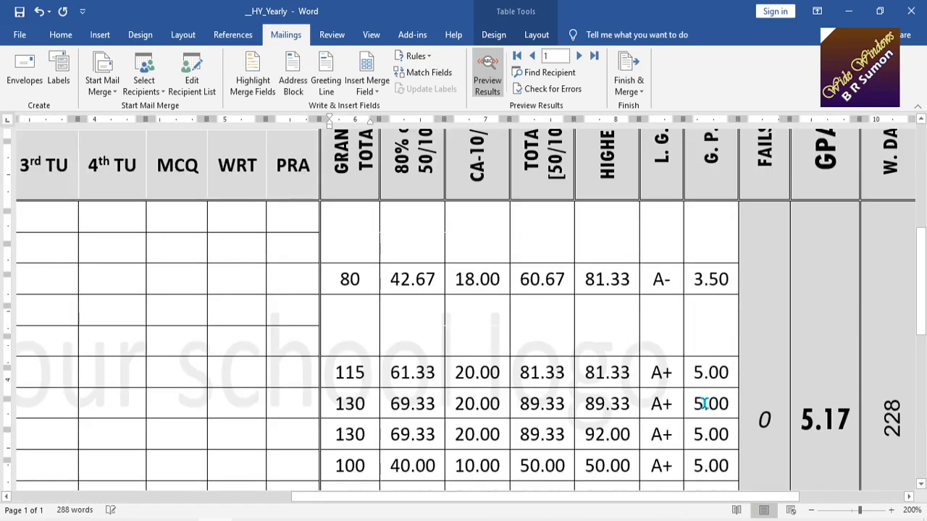
pyautogui.scroll(1, 652, 373)
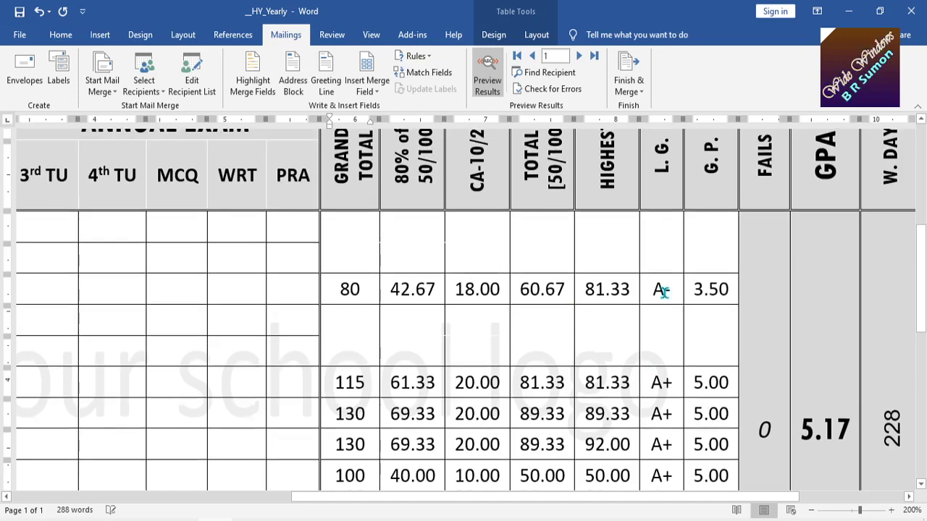
pyautogui.scroll(3, 710, 316)
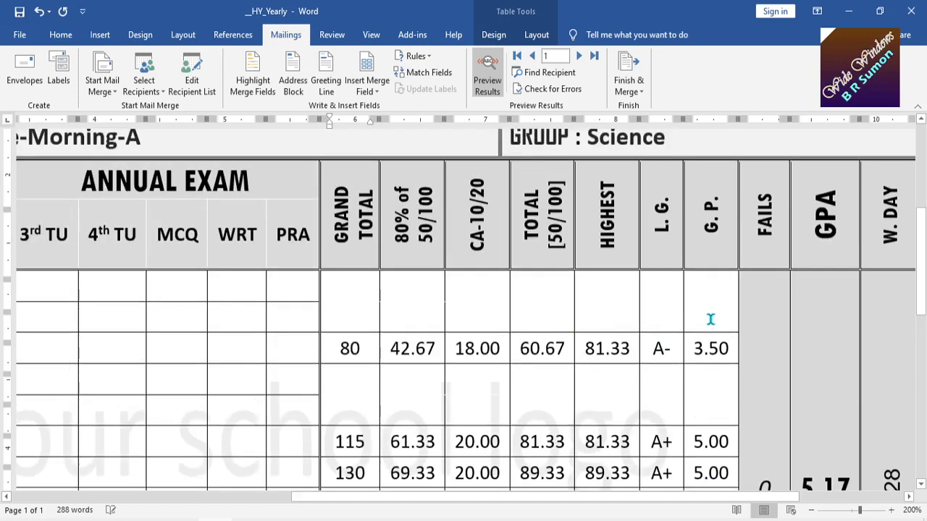
pyautogui.scroll(-3, 709, 336)
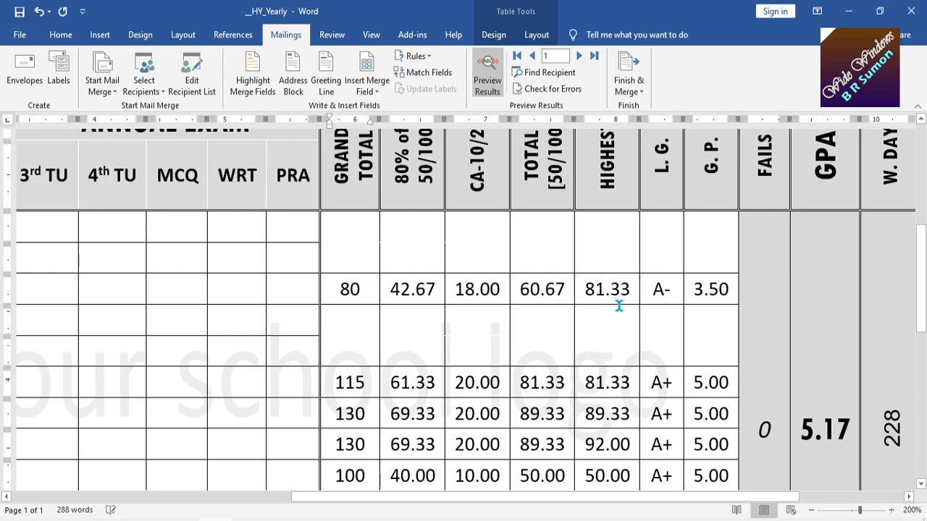
pyautogui.scroll(-3, 619, 306)
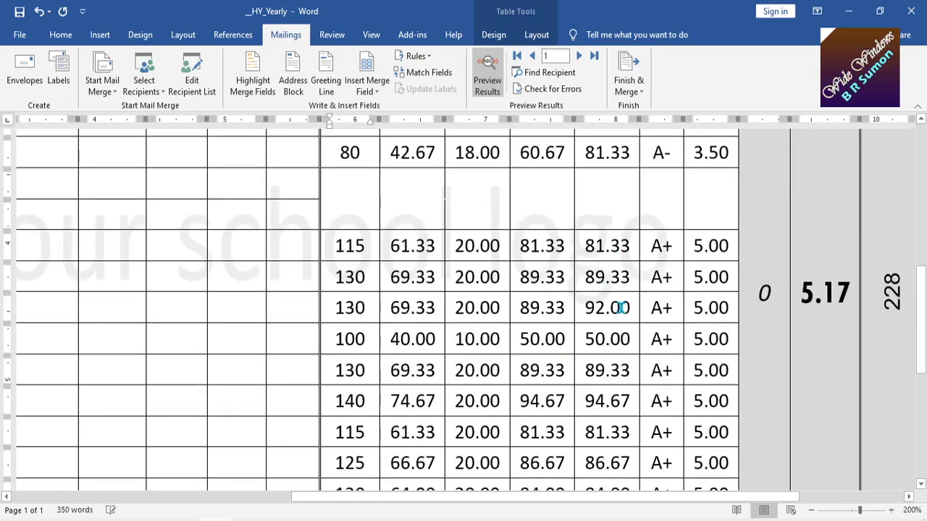
pyautogui.scroll(-2, 621, 307)
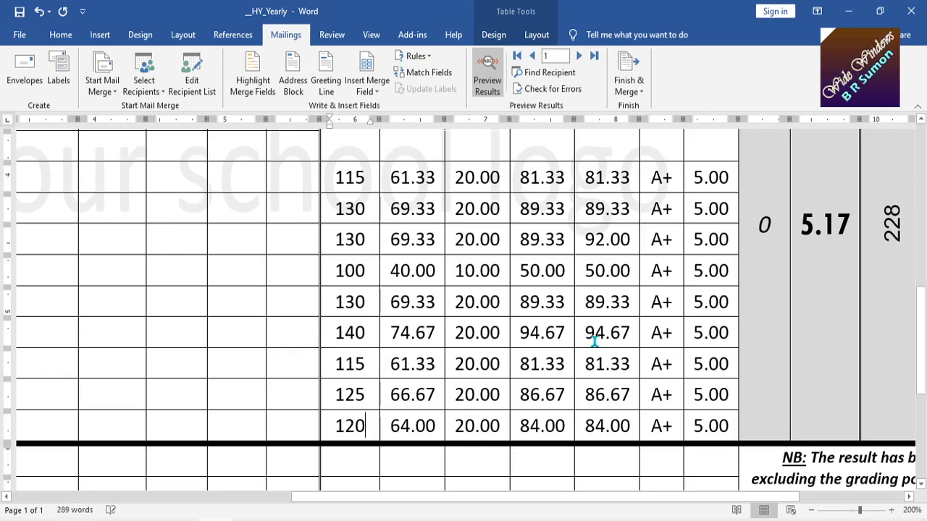
pyautogui.scroll(8, 594, 341)
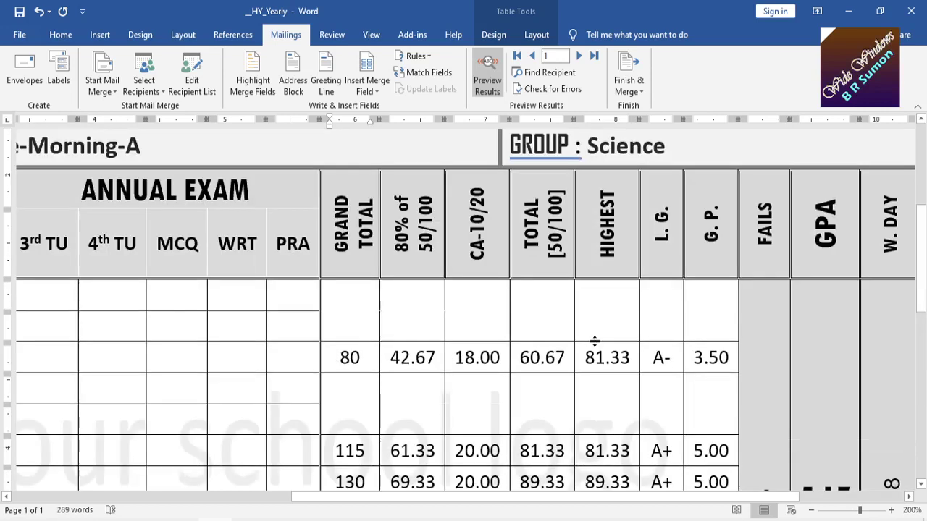
pyautogui.scroll(-2, 594, 341)
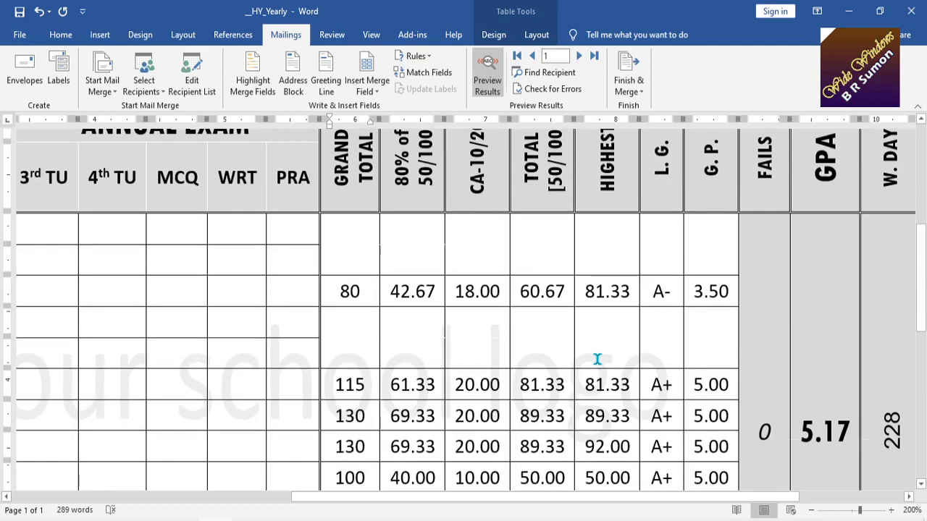
pyautogui.scroll(-5, 424, 269)
pyautogui.scroll(5, 414, 290)
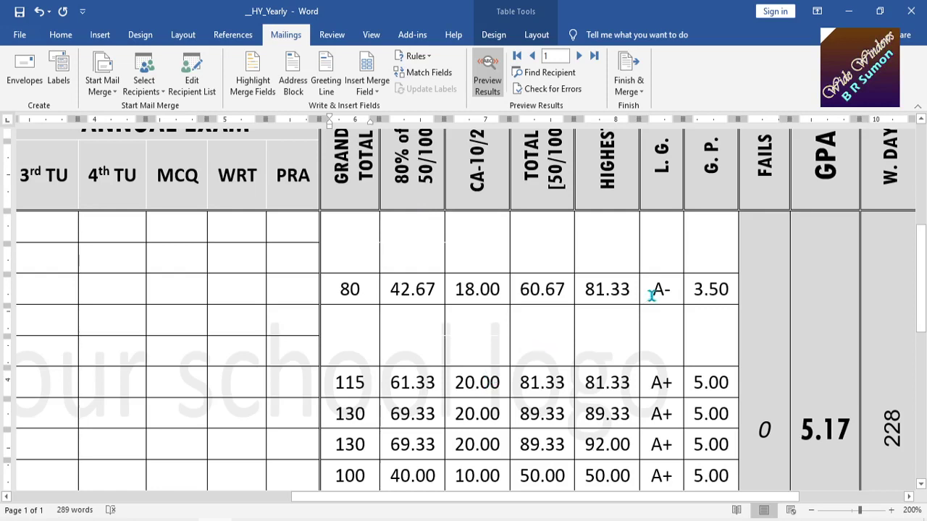
pyautogui.doubleClick(542, 290)
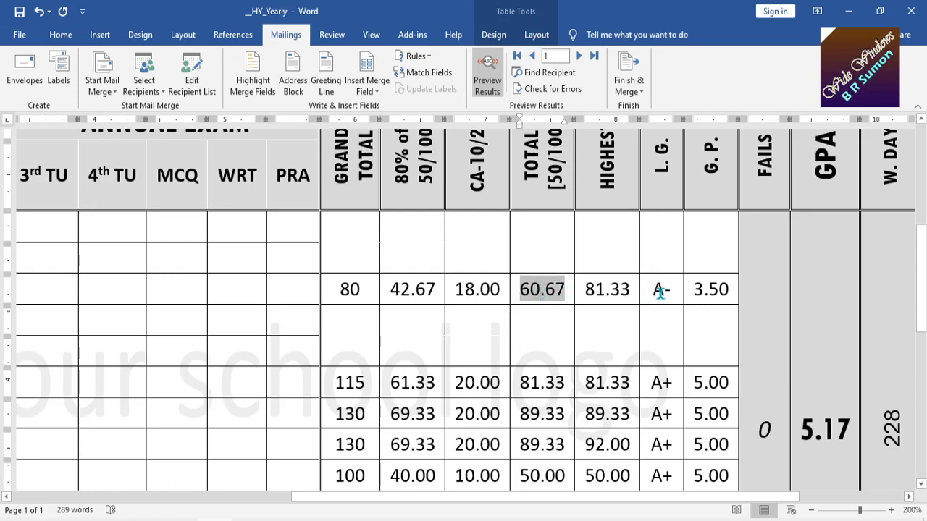
pyautogui.doubleClick(542, 383)
pyautogui.scroll(-3, 543, 384)
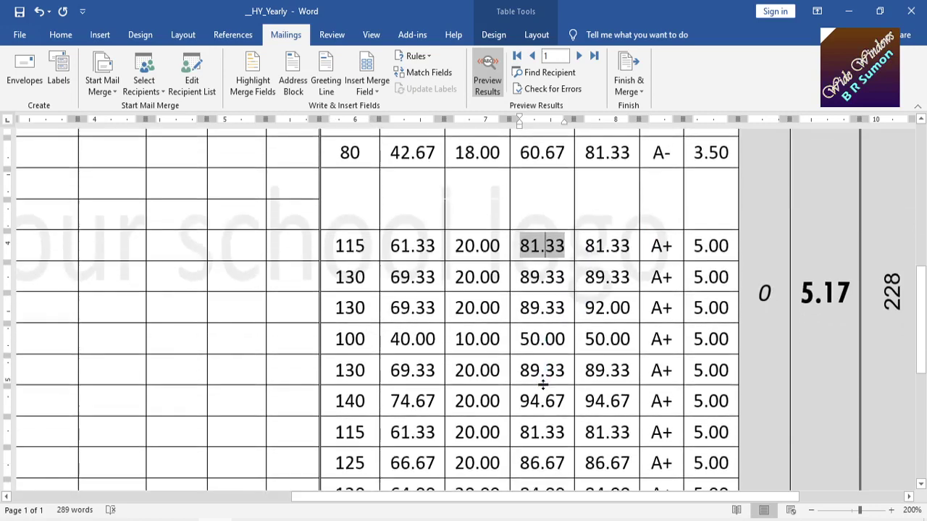
pyautogui.doubleClick(543, 339)
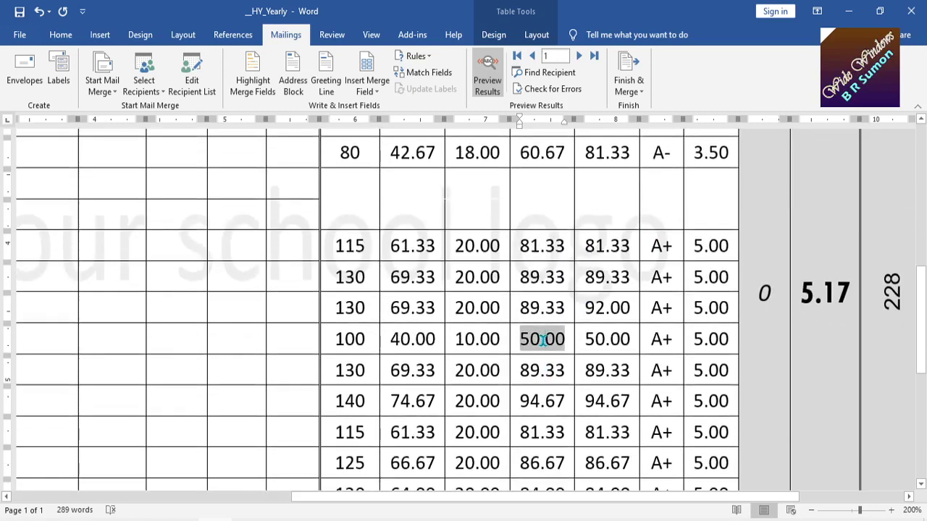
pyautogui.scroll(-3, 667, 349)
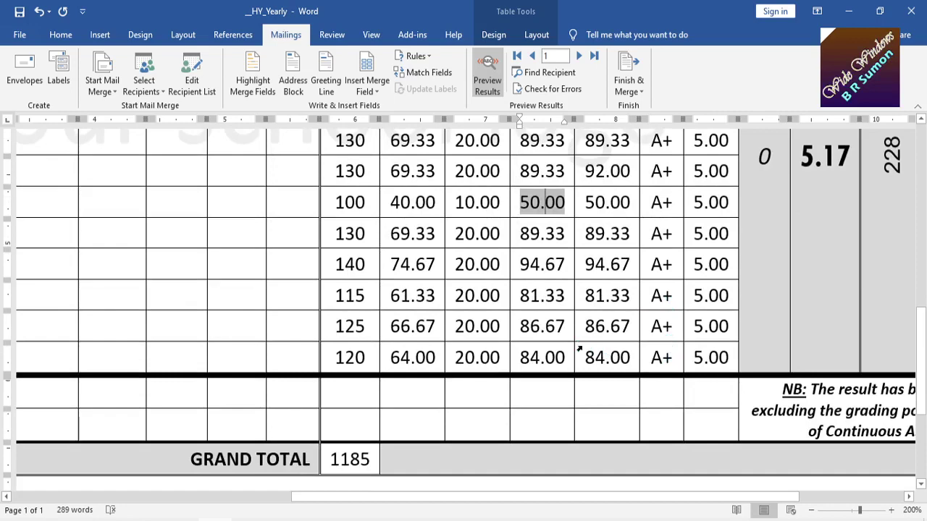
pyautogui.scroll(-7, 579, 349)
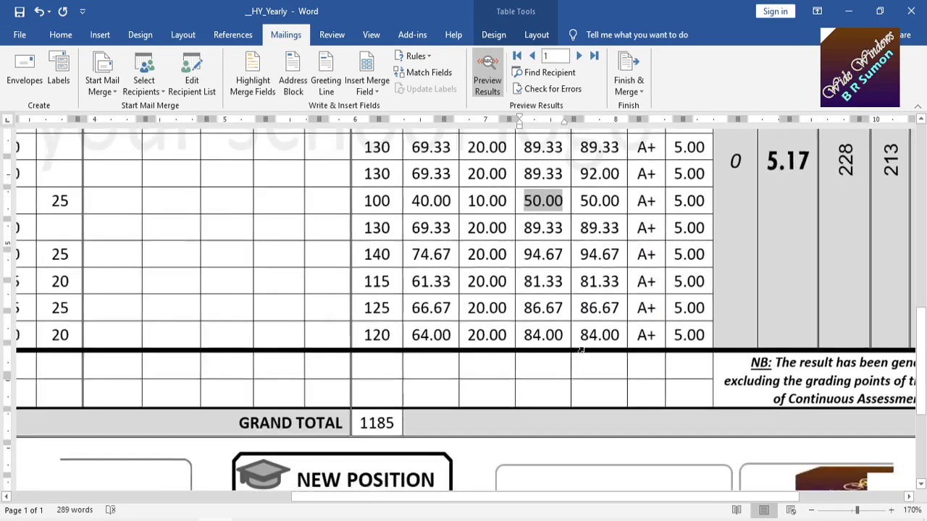
pyautogui.scroll(-2, 579, 350)
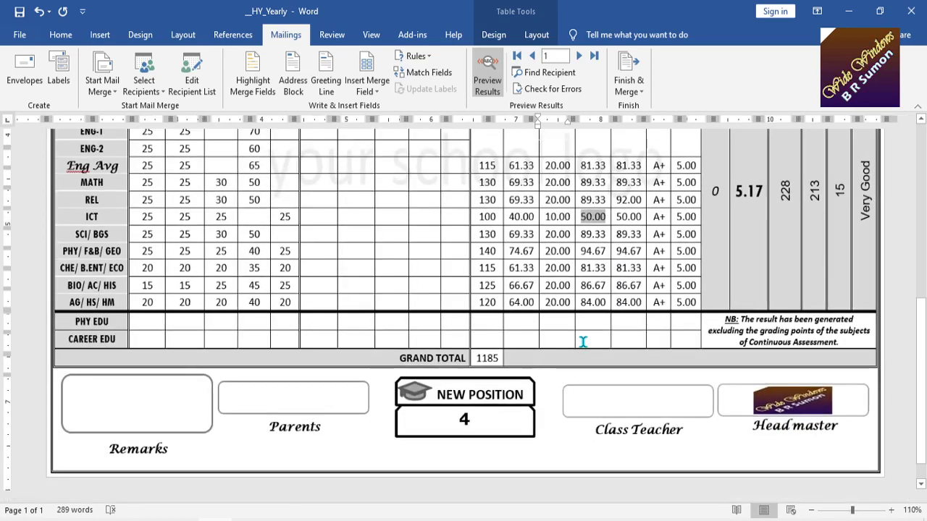
pyautogui.scroll(6, 583, 341)
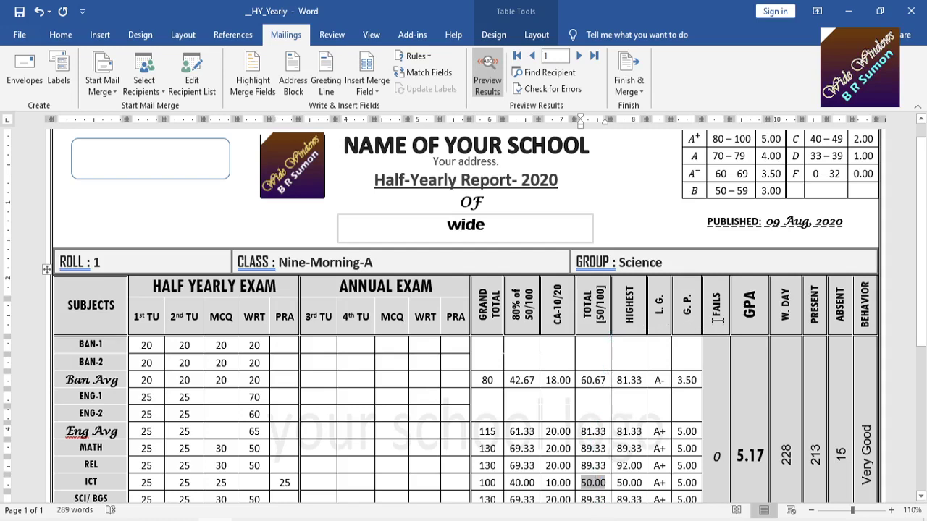
pyautogui.scroll(-2, 714, 341)
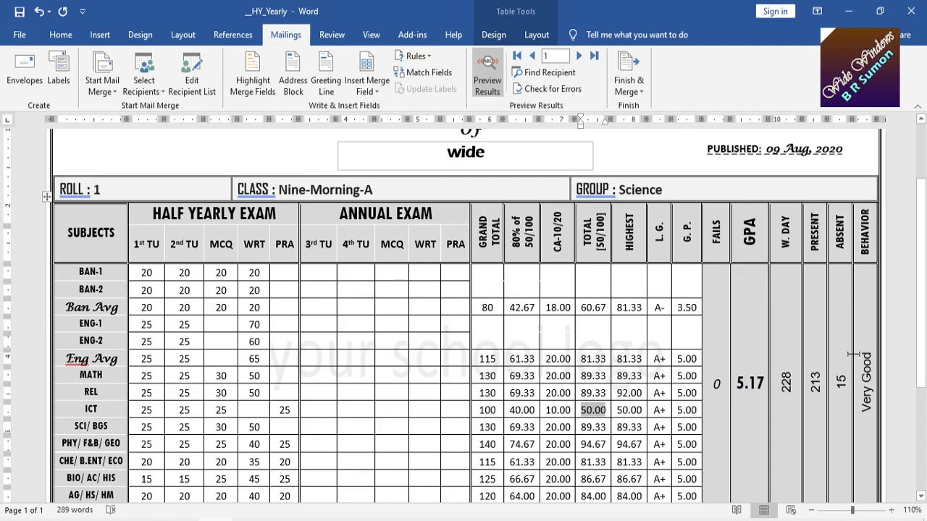
pyautogui.scroll(-5, 854, 354)
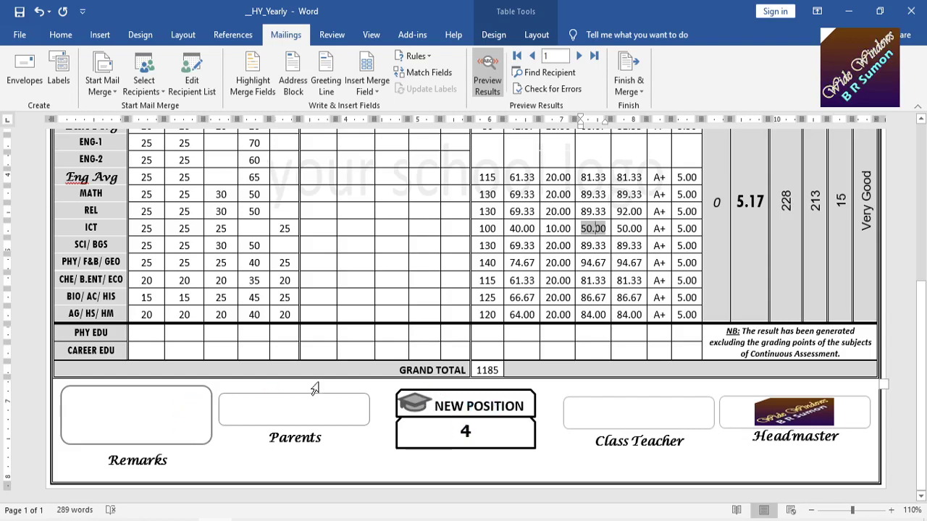
pyautogui.scroll(7, 368, 368)
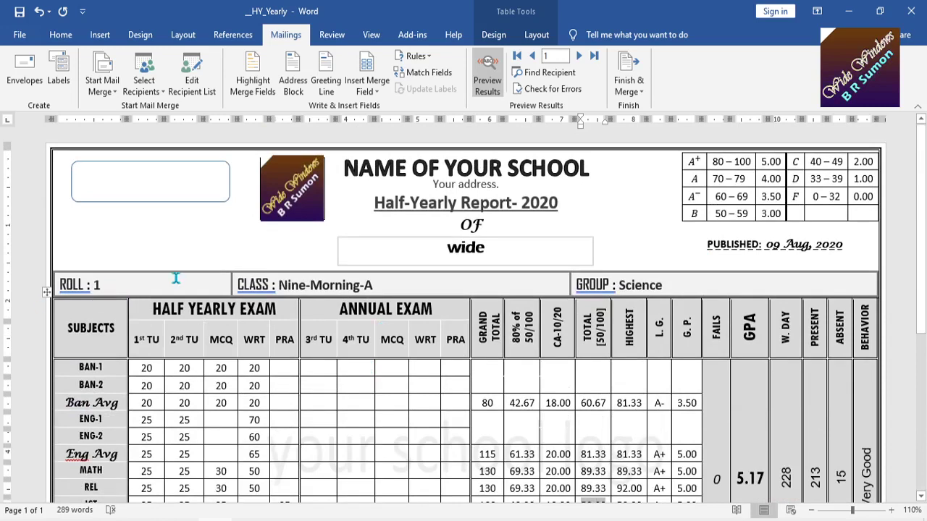
pyautogui.scroll(-2, 176, 279)
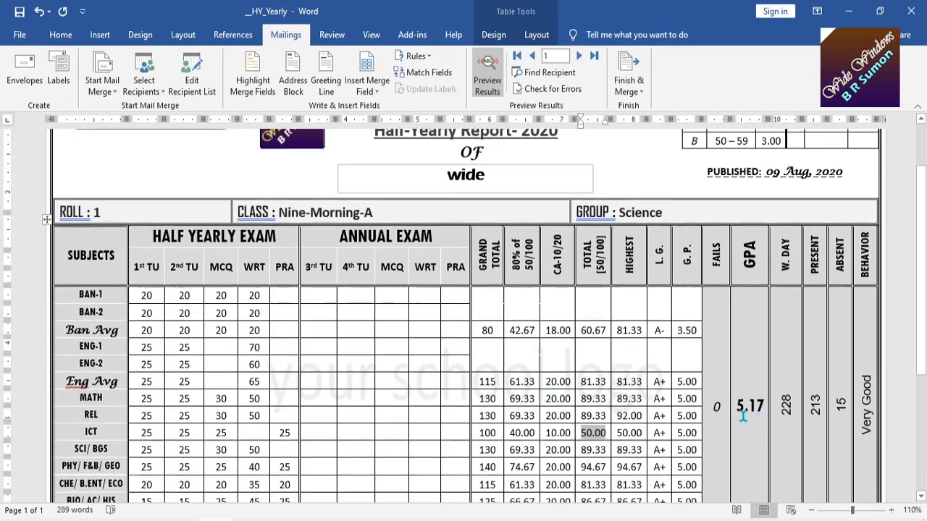
pyautogui.scroll(-1, 754, 421)
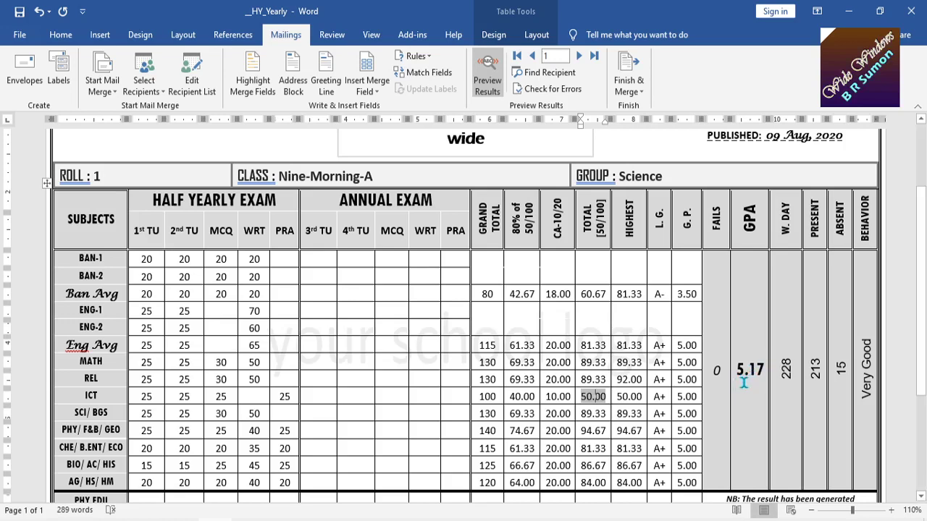
# Step: Save and close HY_Yearly, then open nineDay_database_FINAL from the NINE_DAY_B folder
pyautogui.click(911, 11)
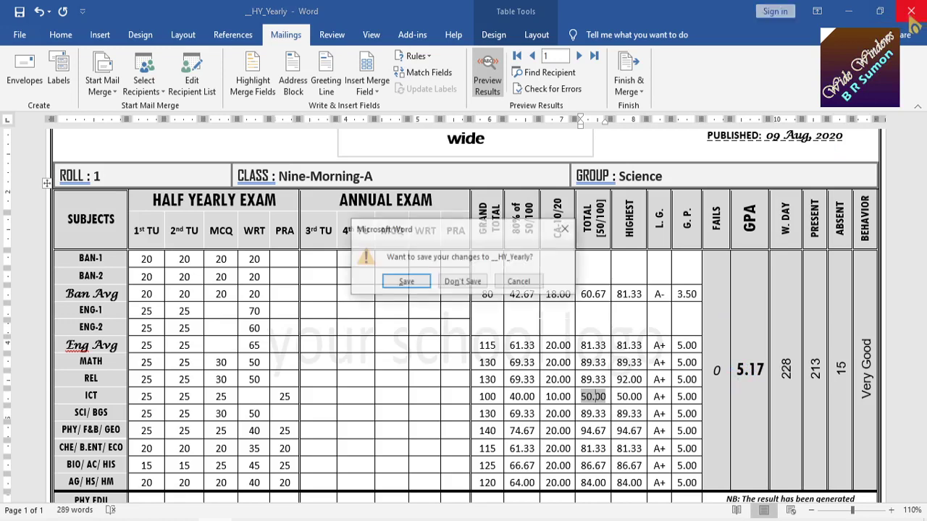
pyautogui.click(407, 282)
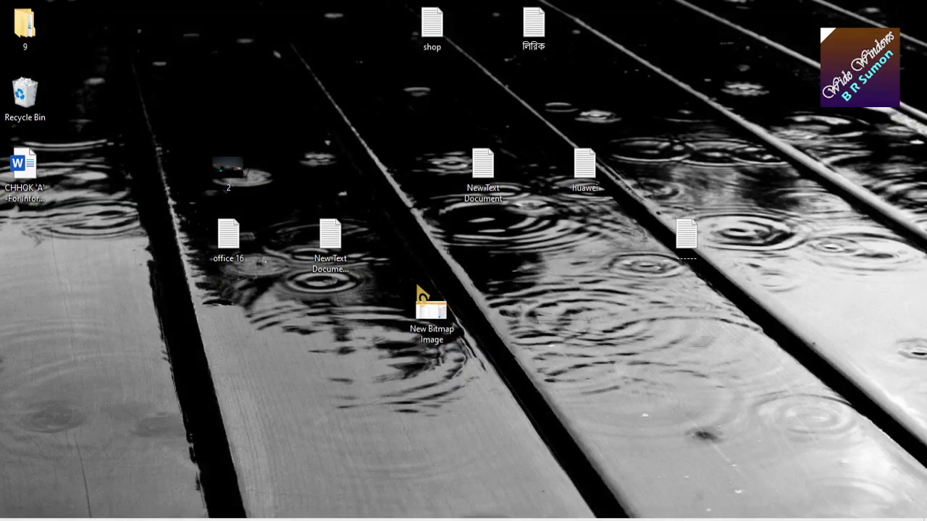
pyautogui.click(131, 515)
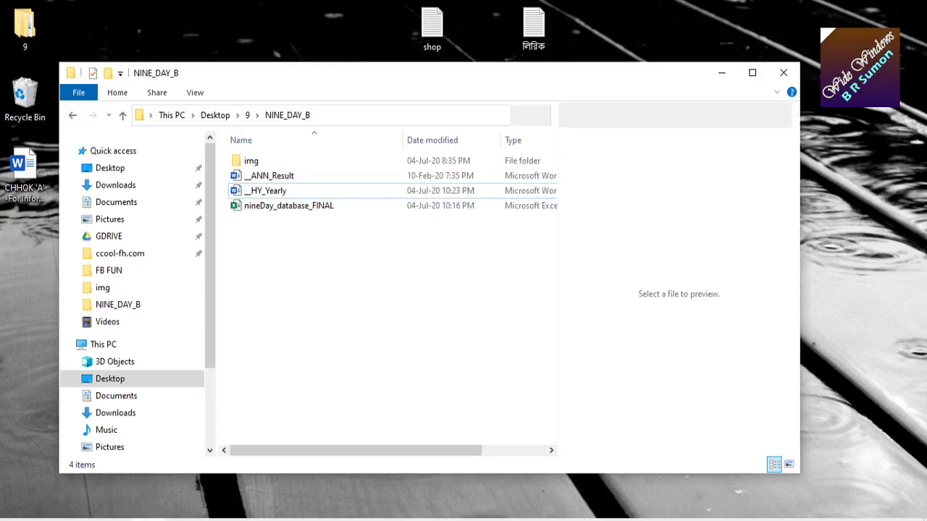
pyautogui.click(303, 218)
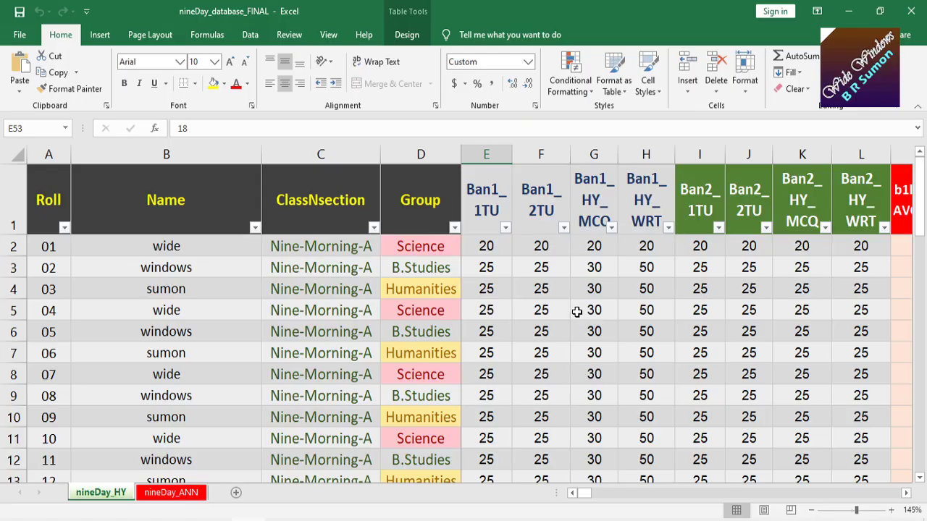
# Step: Show GPA column EN on nineDay_HY and inspect EN2's formula, giving student 01's 5.17
pyautogui.scroll(-2, 576, 311)
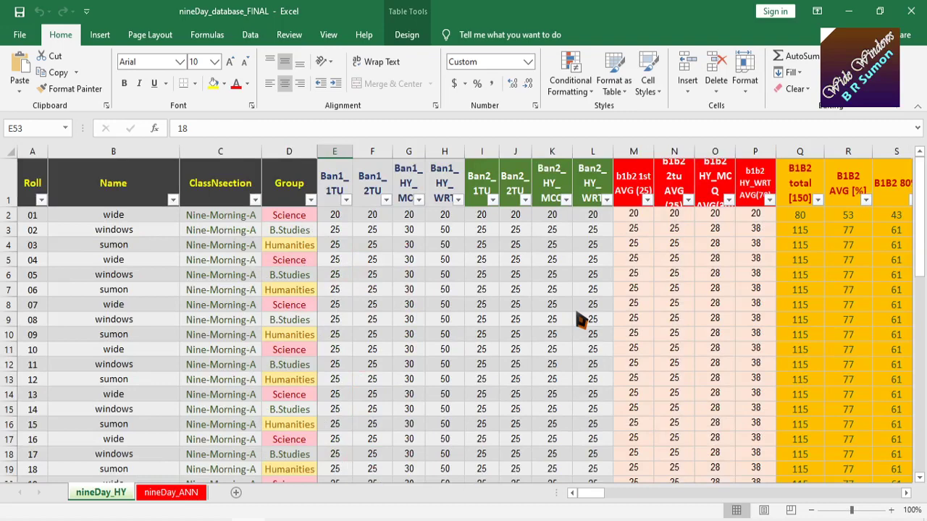
pyautogui.click(906, 494)
pyautogui.click(907, 494)
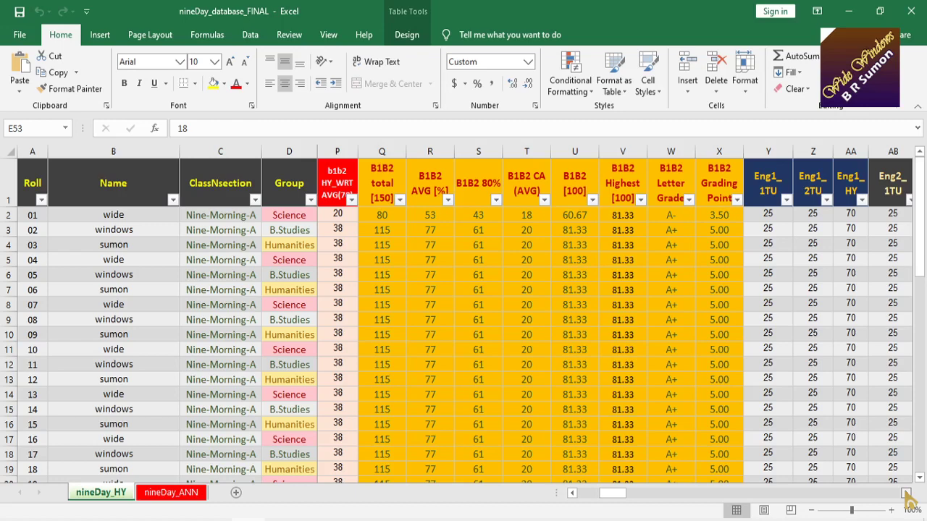
pyautogui.click(907, 494)
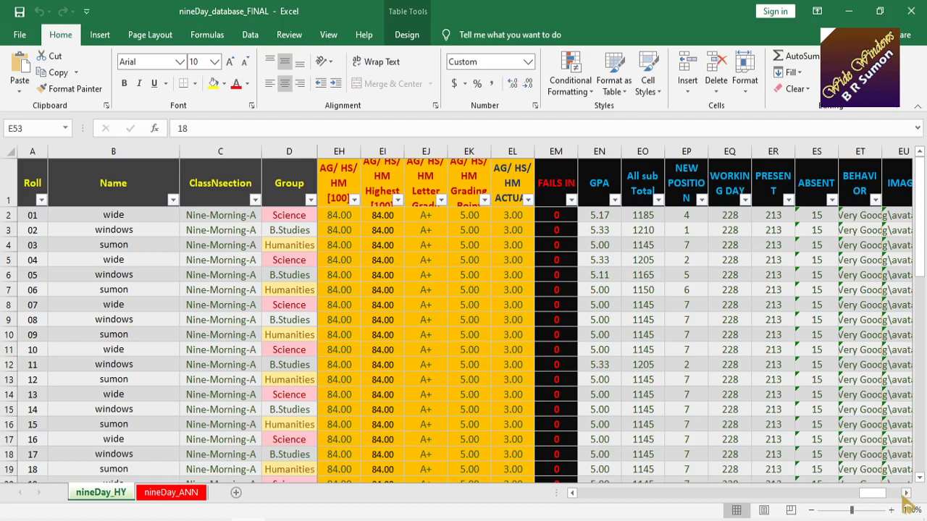
pyautogui.click(906, 494)
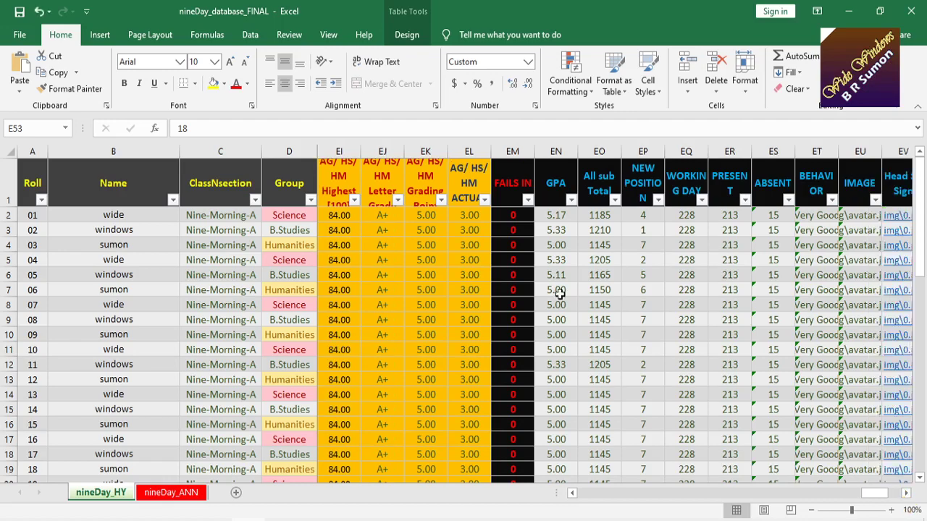
pyautogui.click(553, 216)
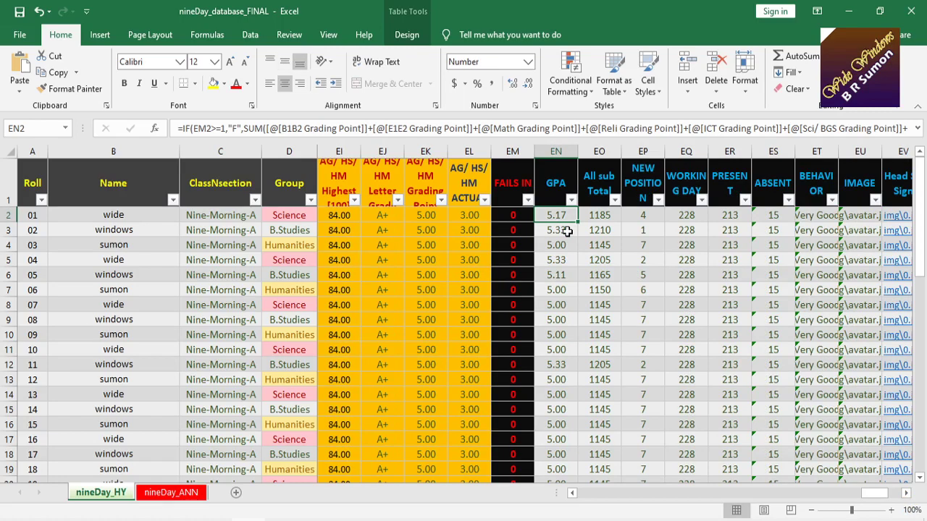
pyautogui.keyDown('ctrl'); pyautogui.scroll(1, 567, 230); pyautogui.keyUp('ctrl')
pyautogui.keyDown('ctrl'); pyautogui.scroll(1, 661, 256); pyautogui.keyUp('ctrl')
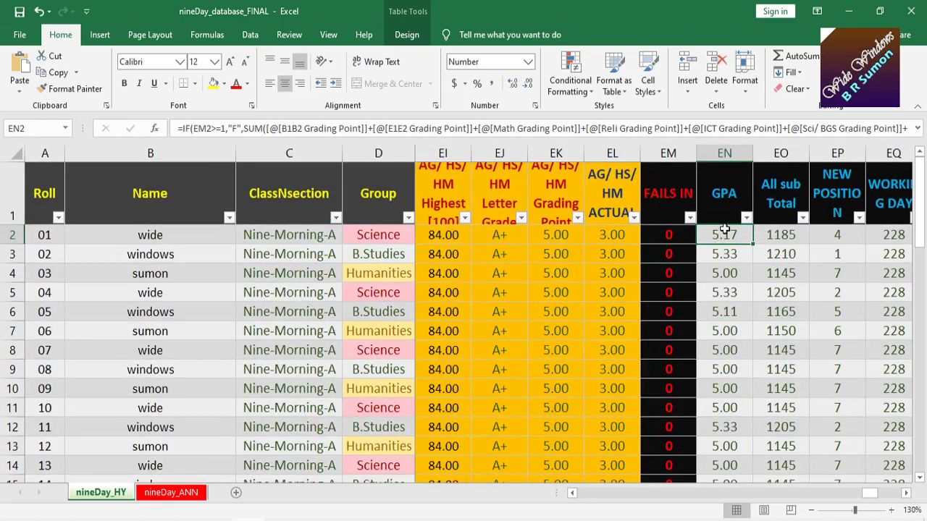
# Step: Begin editing the GPA formula in EN2, remove the stray characters, and leave it unchanged
pyautogui.click(208, 129)
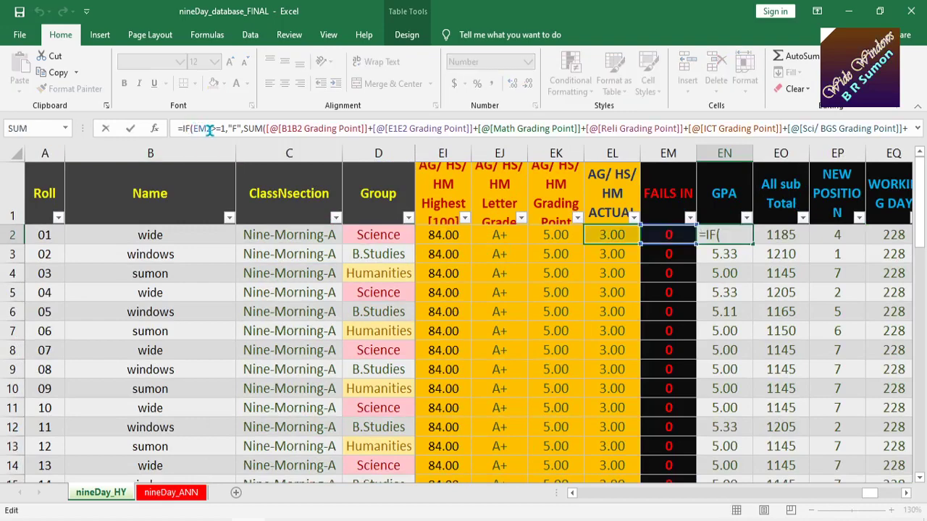
pyautogui.write('পগজ')
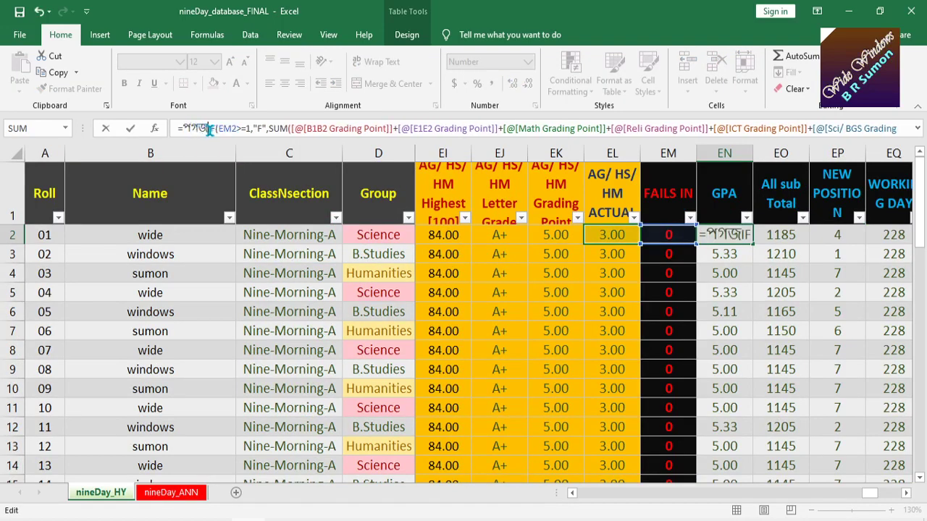
pyautogui.press('BackSpace')
pyautogui.press('BackSpace')
pyautogui.press('BackSpace')
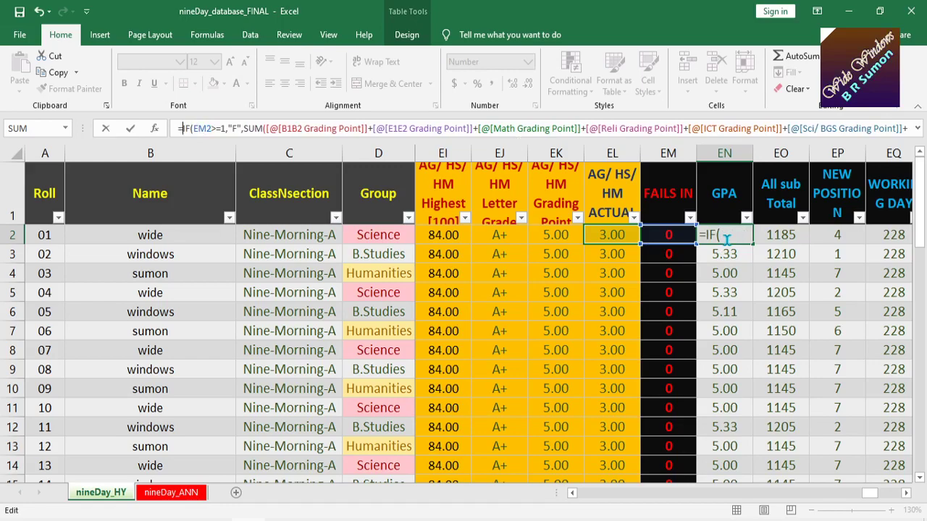
pyautogui.hotkey('ctrl', 'Return')
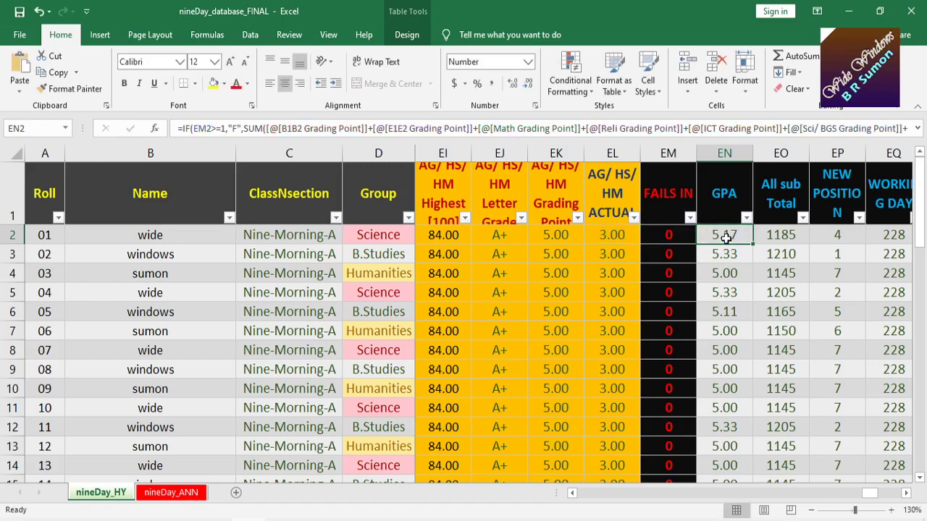
pyautogui.scroll(2, 726, 239)
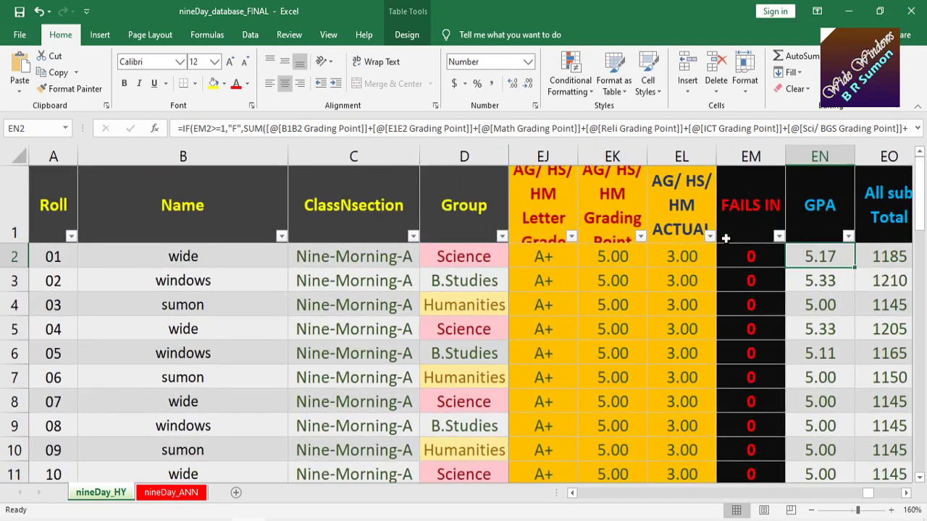
pyautogui.hscroll(3, 728, 335)
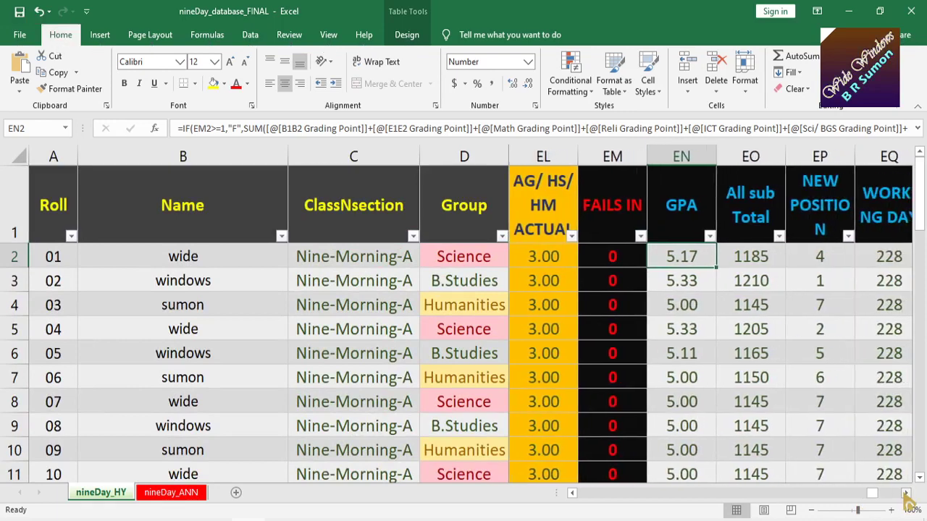
# Step: Insert ROUND( at the start of the EN2 GPA formula
pyautogui.doubleClick(612, 272)
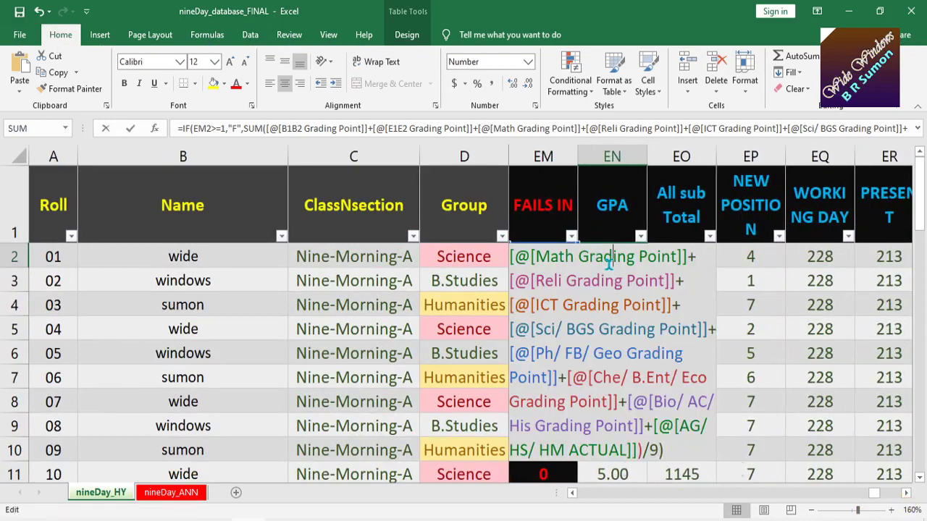
pyautogui.click(680, 449)
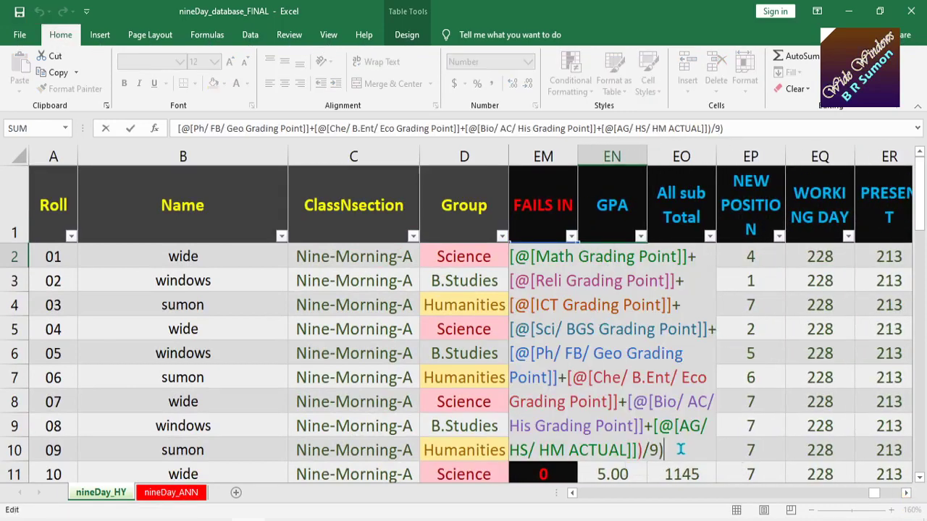
pyautogui.press('Up')
pyautogui.press('Up')
pyautogui.press('Up')
pyautogui.press('Up')
pyautogui.press('Up')
pyautogui.press('Up')
pyautogui.press('Up')
pyautogui.press('Up')
pyautogui.press('Up')
pyautogui.press('Up')
pyautogui.press('Up')
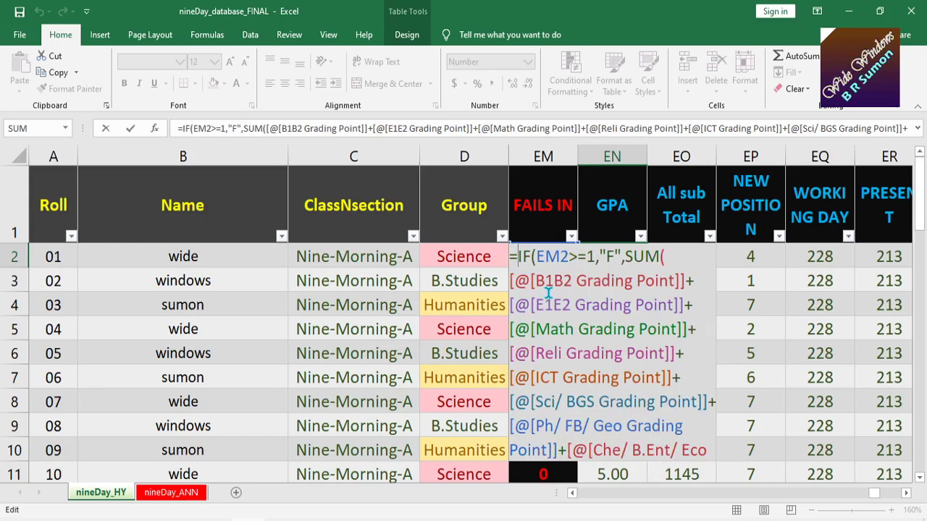
pyautogui.write('rou')
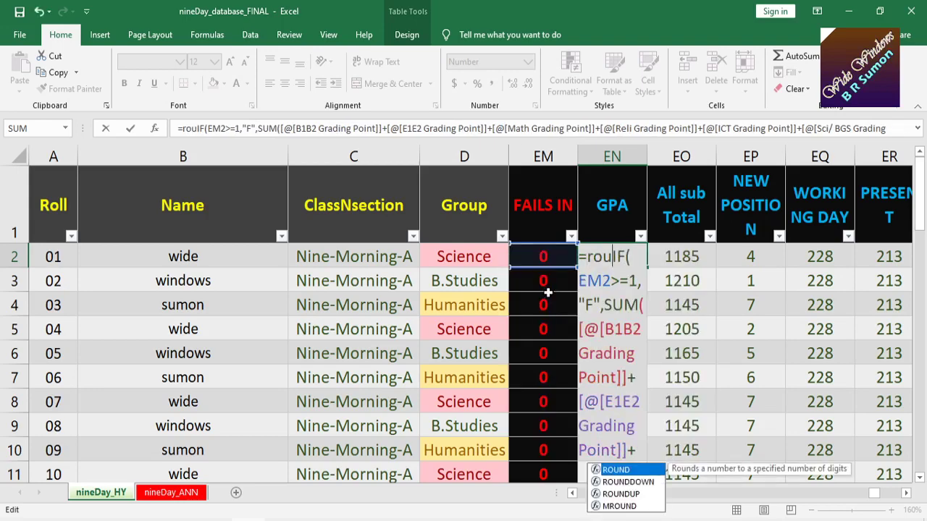
pyautogui.press('Tab')
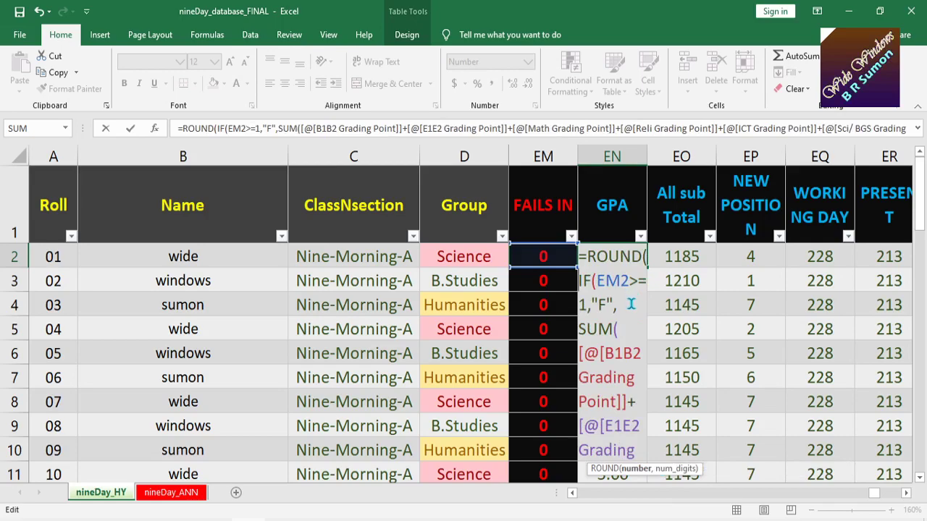
pyautogui.scroll(-1, 631, 306)
pyautogui.scroll(1, 629, 305)
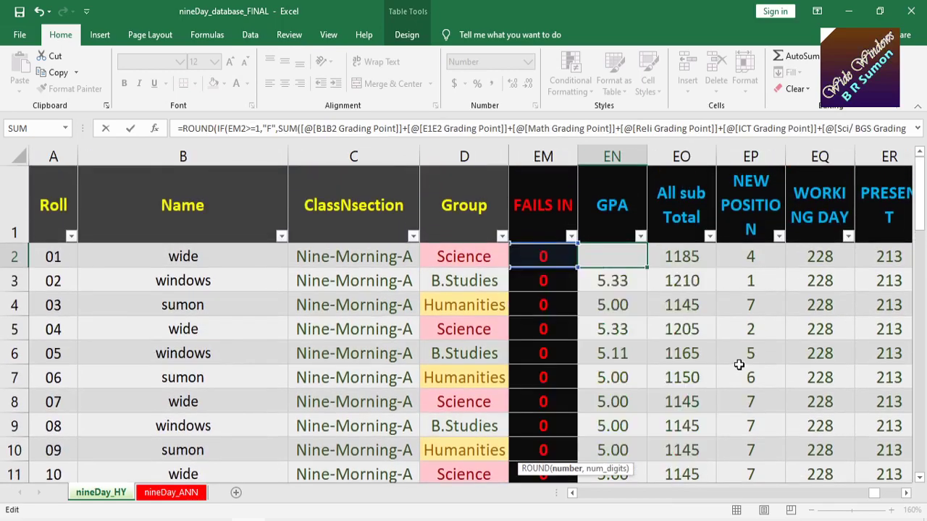
pyautogui.scroll(-1, 717, 355)
pyautogui.scroll(1, 673, 350)
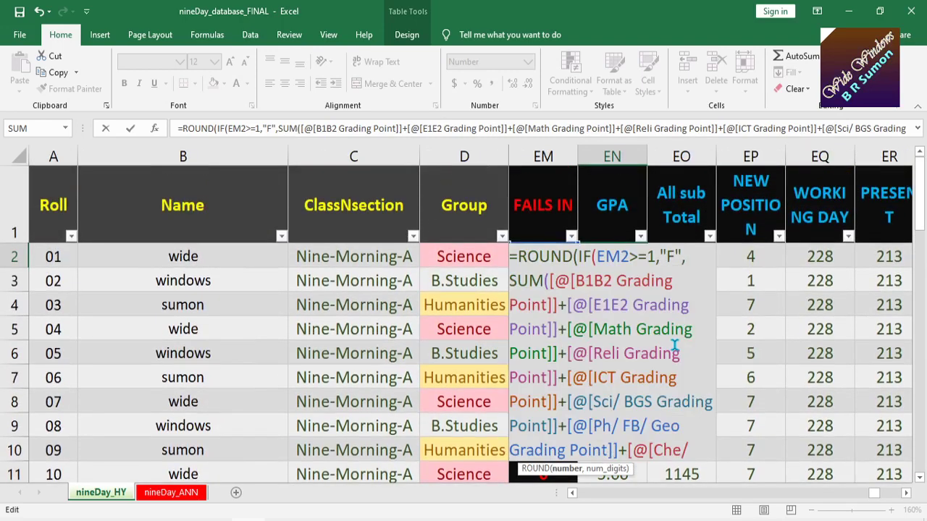
pyautogui.scroll(-1, 676, 351)
pyautogui.scroll(1, 671, 326)
# Step: Finish the formula with ,0) so GPA rounds to 0 digits, filling the column
pyautogui.click(667, 432)
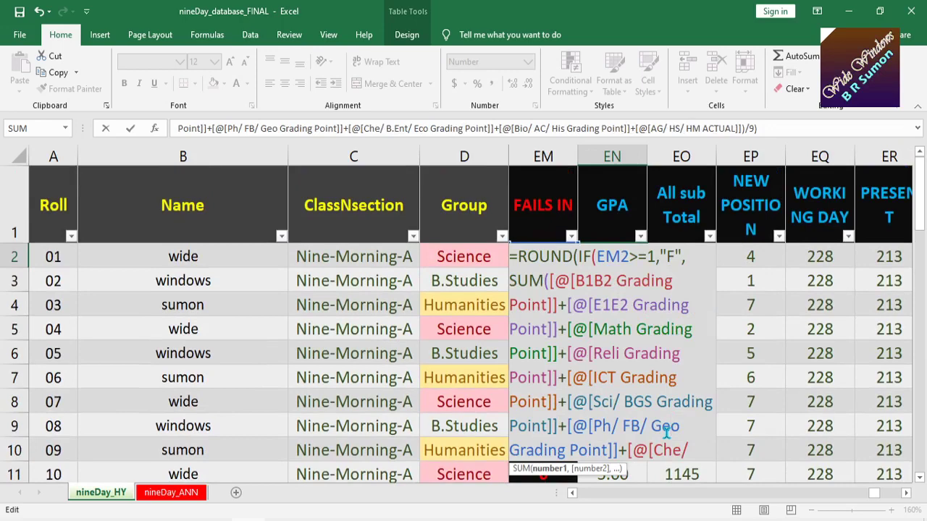
pyautogui.press('Down')
pyautogui.press('Down')
pyautogui.press('Down')
pyautogui.press('Down')
pyautogui.press('Down')
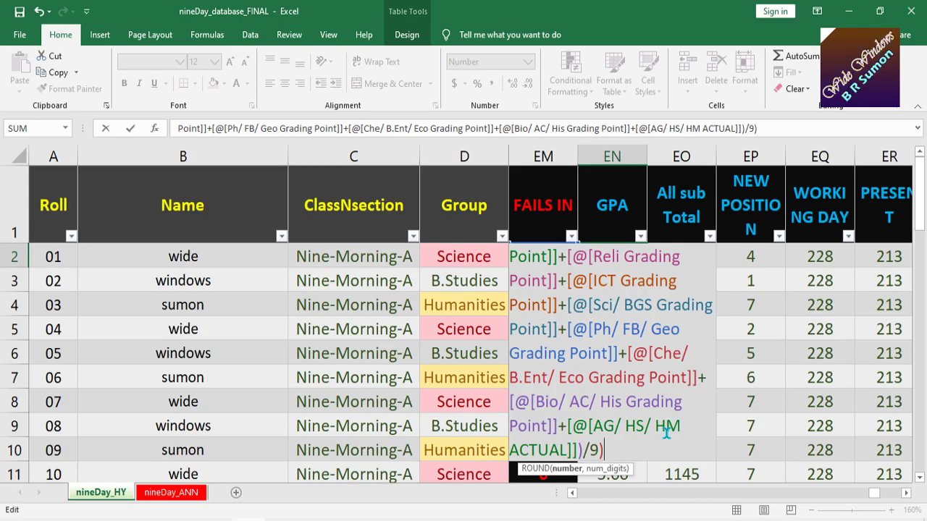
pyautogui.write(',')
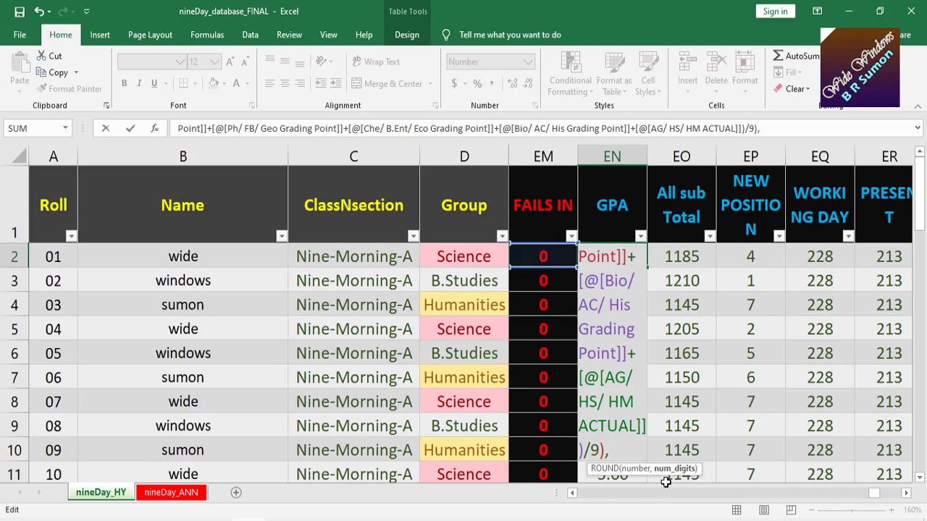
pyautogui.write('0')
pyautogui.write(')')
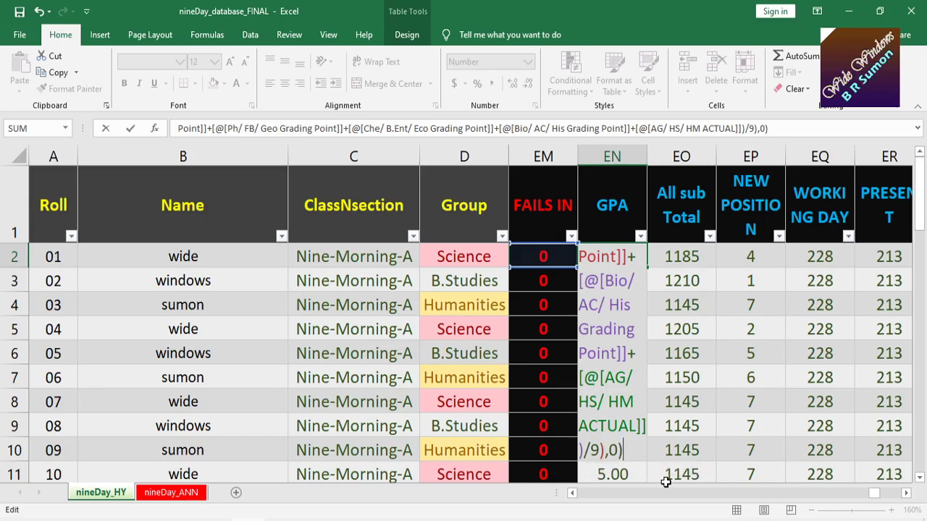
pyautogui.press('Return')
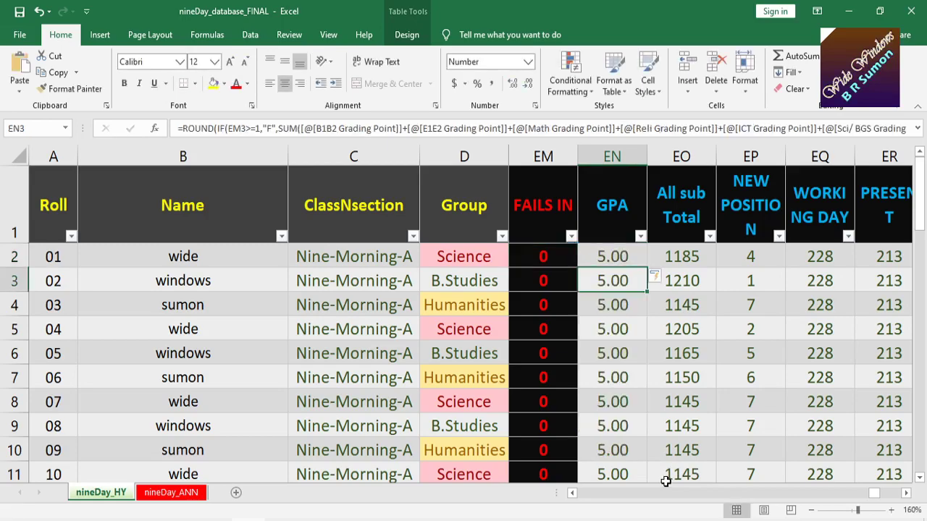
pyautogui.scroll(-5, 616, 283)
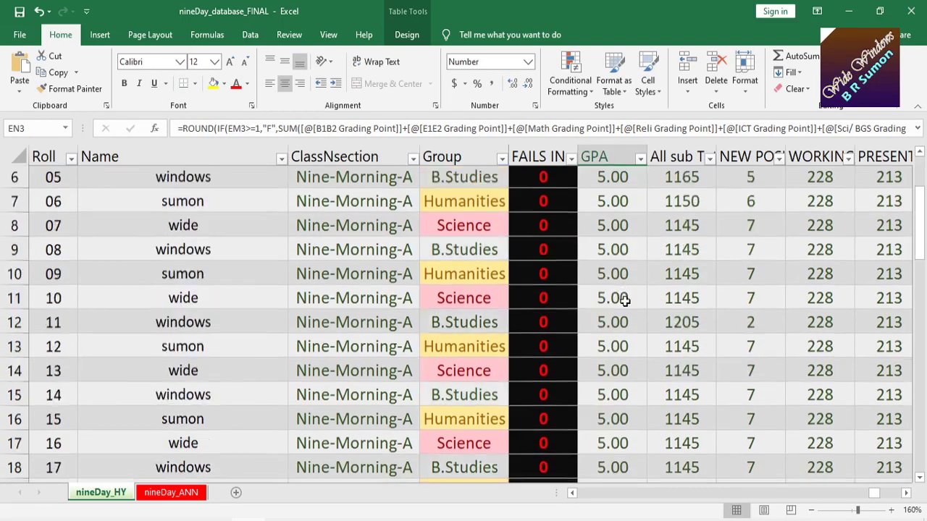
pyautogui.scroll(-5, 631, 316)
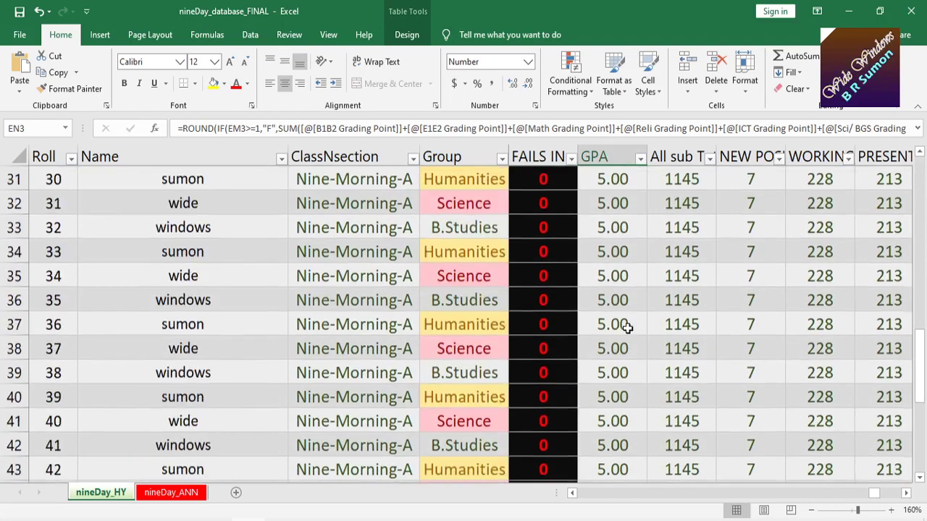
pyautogui.scroll(-5, 618, 328)
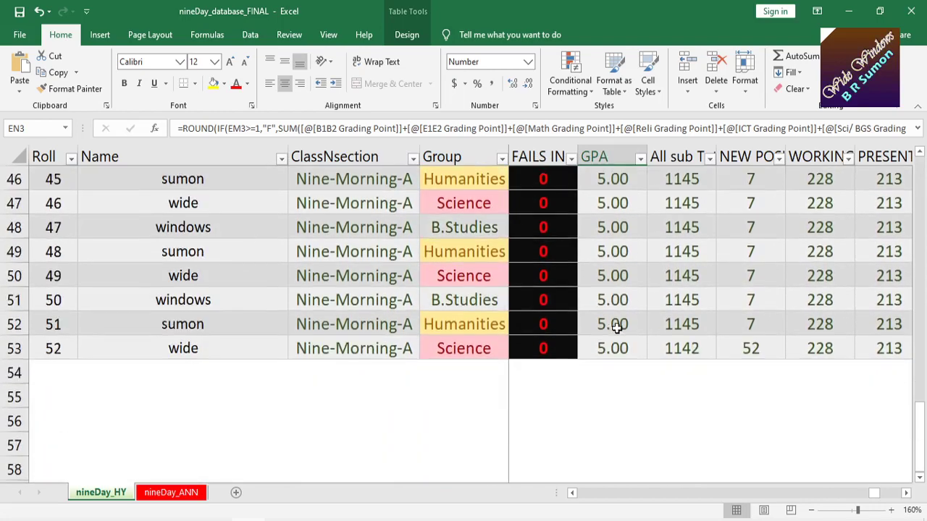
pyautogui.scroll(12, 616, 327)
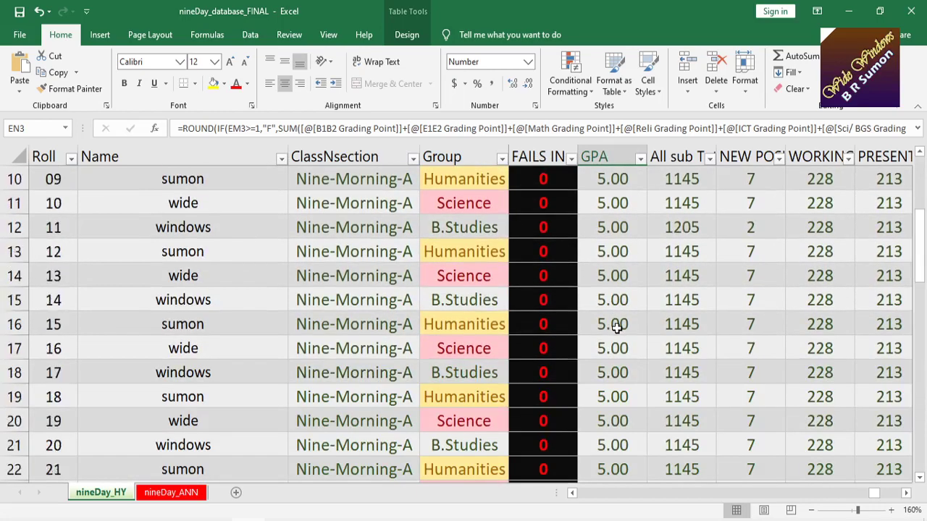
pyautogui.scroll(3, 615, 328)
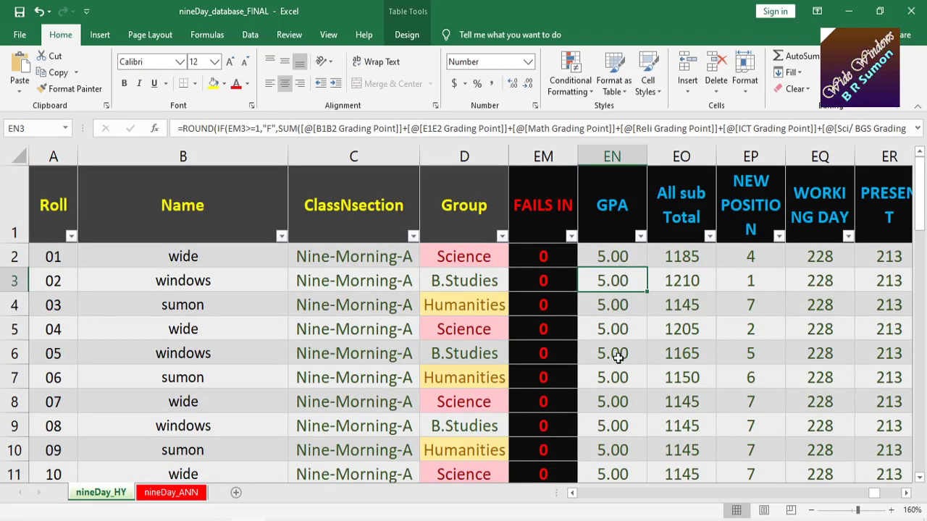
pyautogui.scroll(-7, 616, 355)
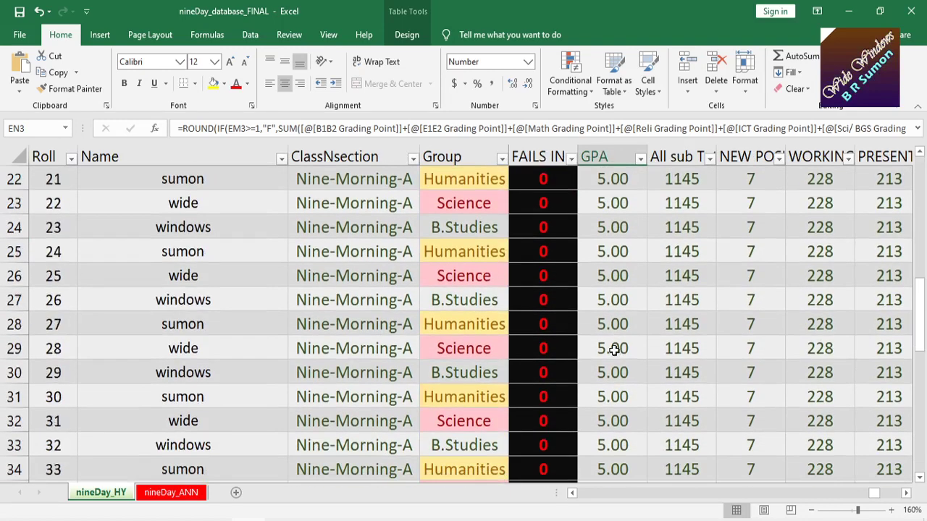
pyautogui.scroll(7, 614, 349)
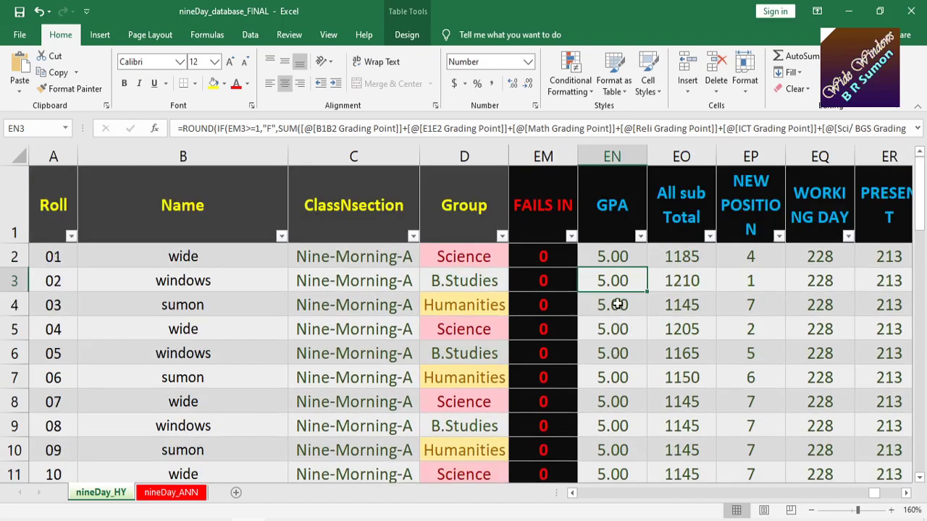
pyautogui.scroll(-7, 617, 304)
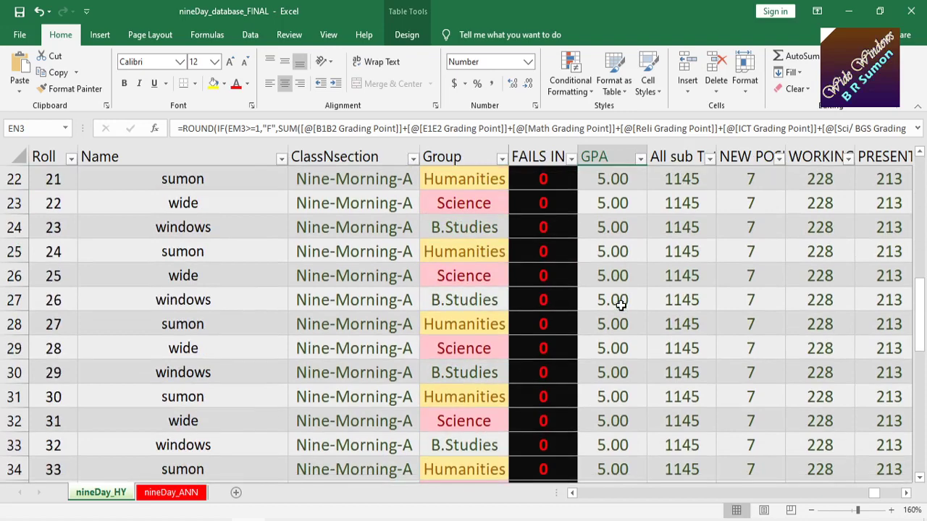
pyautogui.scroll(-9, 621, 305)
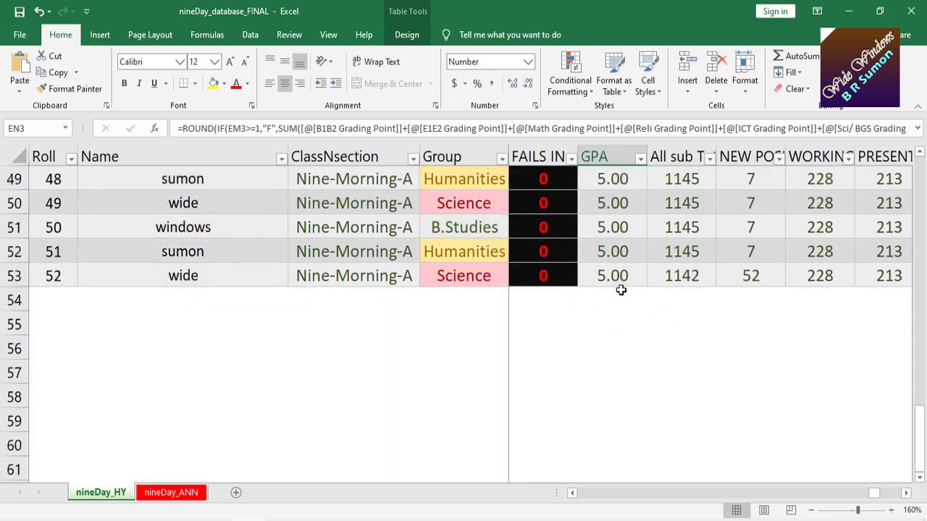
pyautogui.scroll(12, 621, 289)
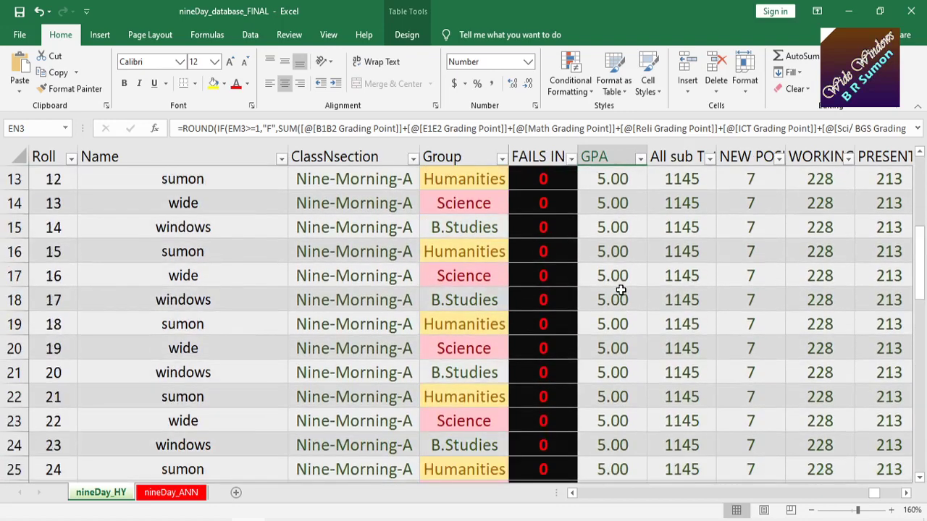
pyautogui.scroll(3, 621, 283)
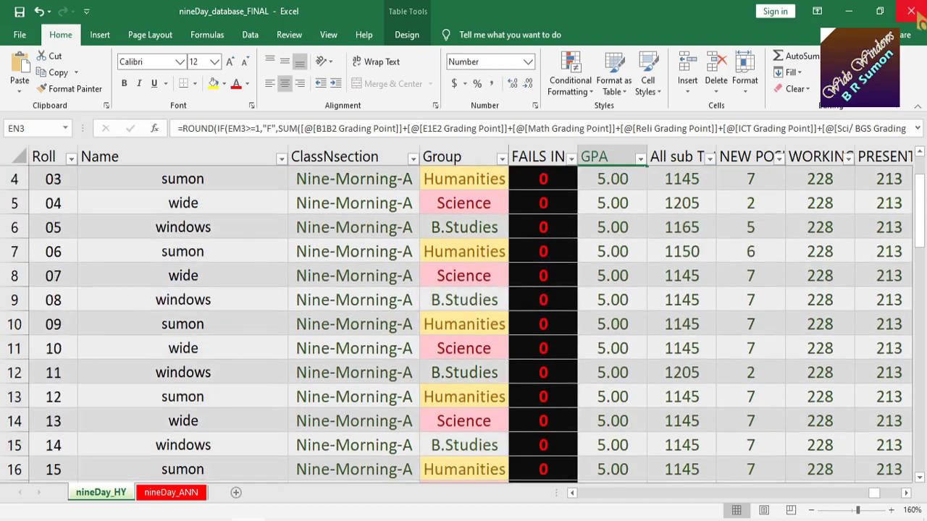
# Step: Save and close the results workbook, then open the _HY_Yearly template from NINE_DAY_B
pyautogui.click(914, 13)
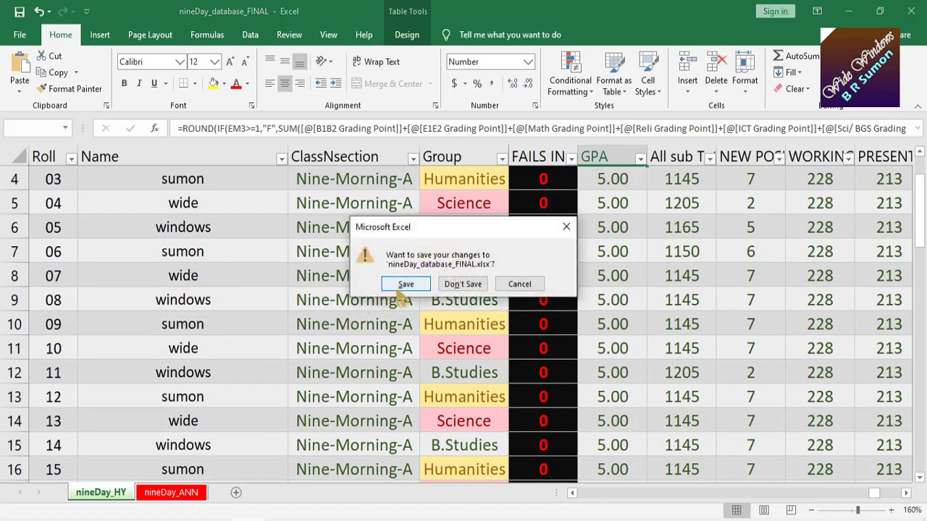
pyautogui.click(403, 286)
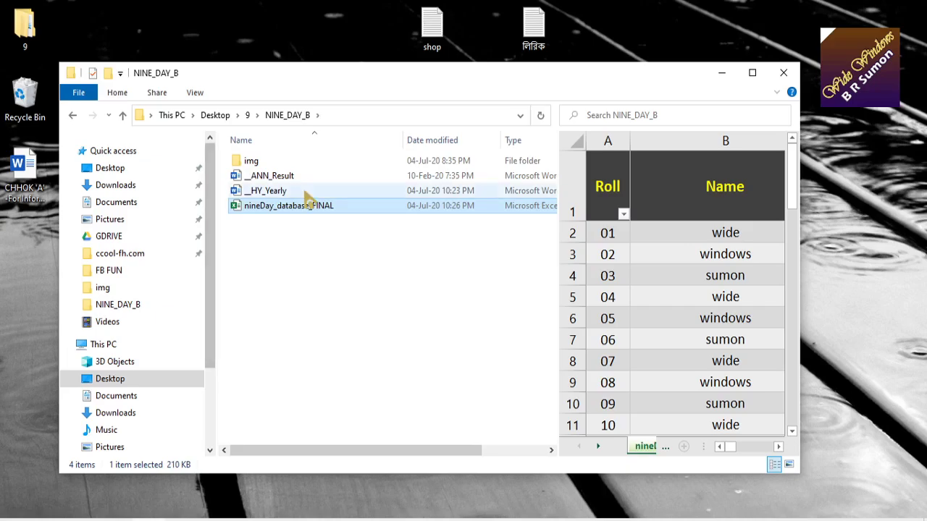
pyautogui.click(305, 192)
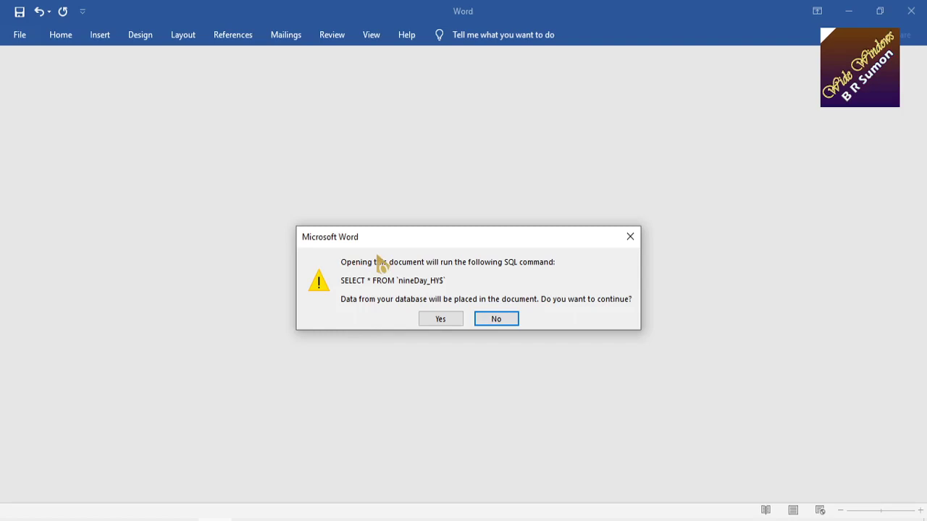
# Step: Accept the SELECT * FROM nineDay_HY$ query and review roll 1's card showing GPA 5.00
pyautogui.click(436, 322)
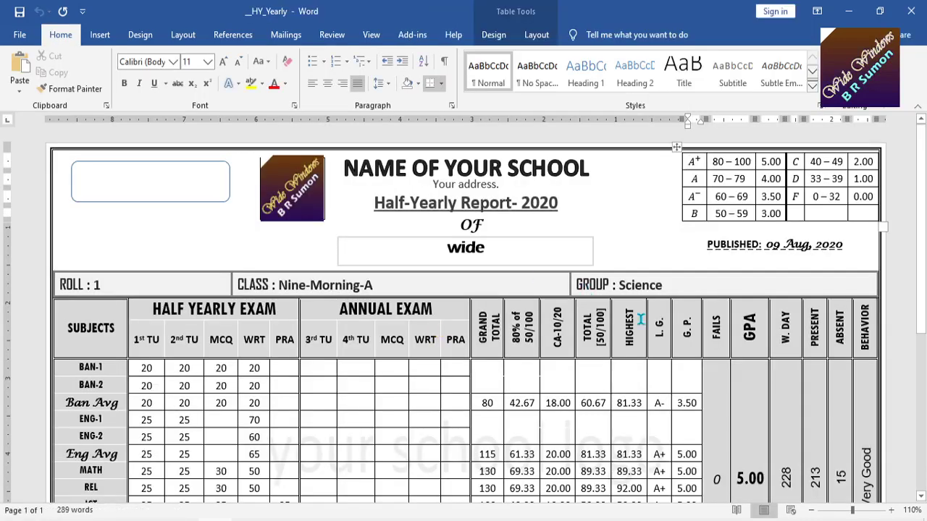
pyautogui.scroll(-3, 750, 373)
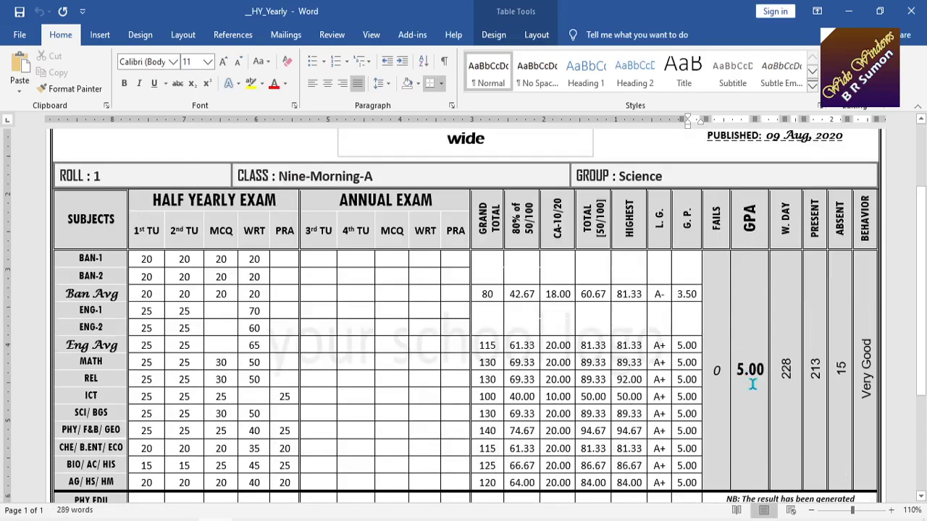
pyautogui.scroll(-3, 752, 385)
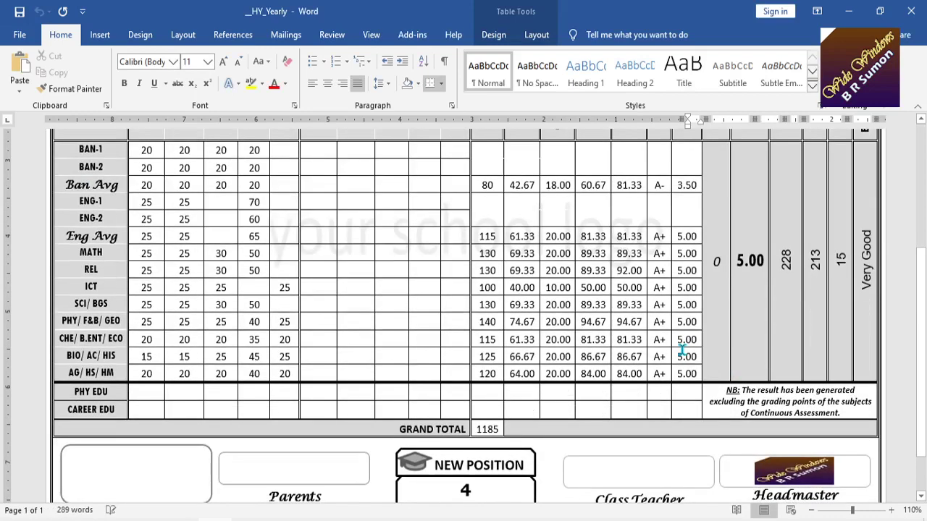
pyautogui.scroll(3, 610, 333)
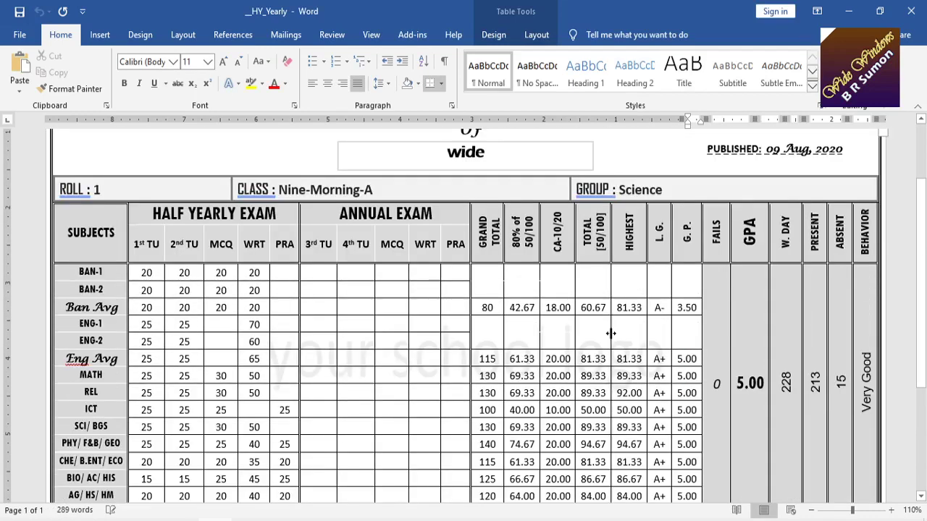
pyautogui.scroll(-2, 610, 334)
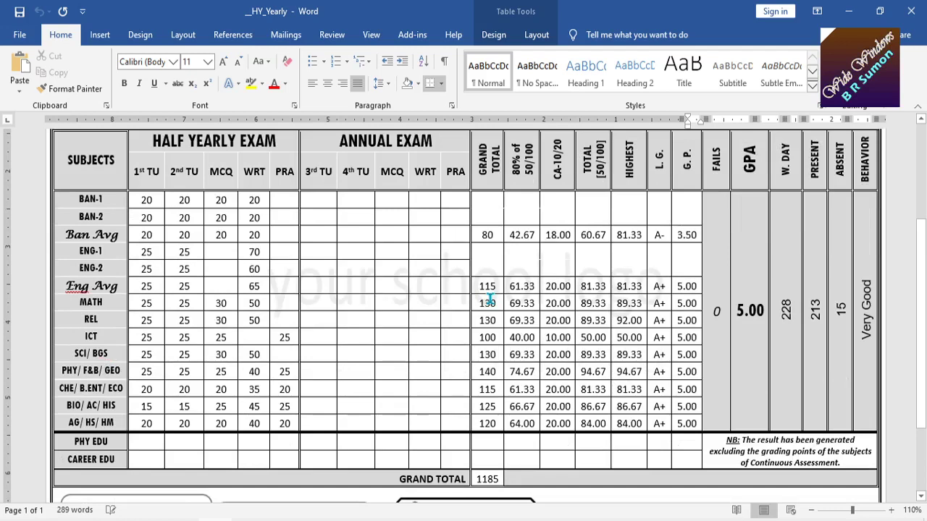
pyautogui.scroll(3, 411, 136)
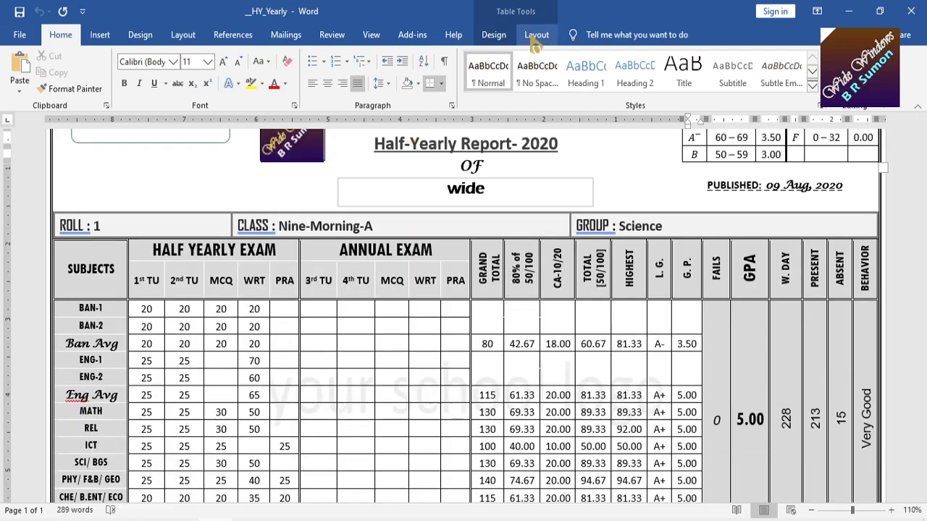
# Step: Show the Finish & Merge options on the Mailings tab
pyautogui.click(286, 36)
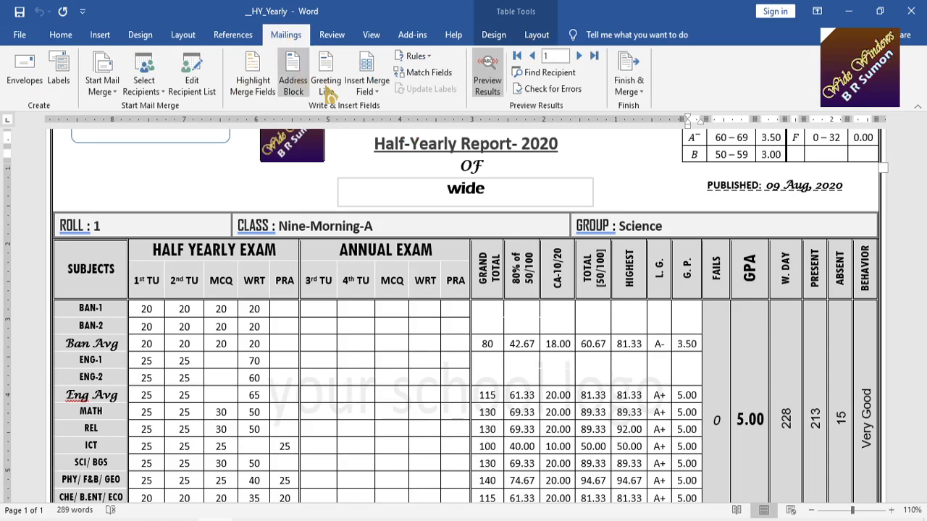
pyautogui.click(628, 90)
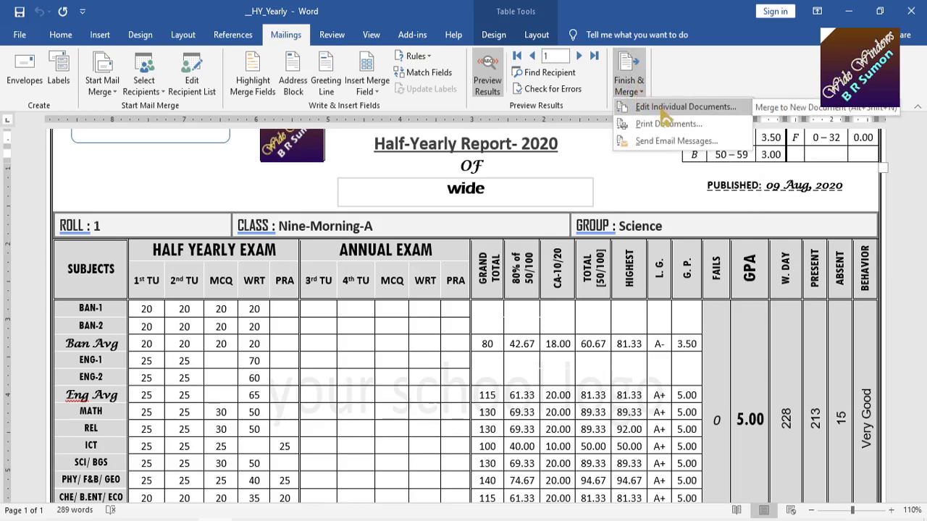
# Step: Merge all records to a new document via Edit Individual Documents
pyautogui.click(699, 112)
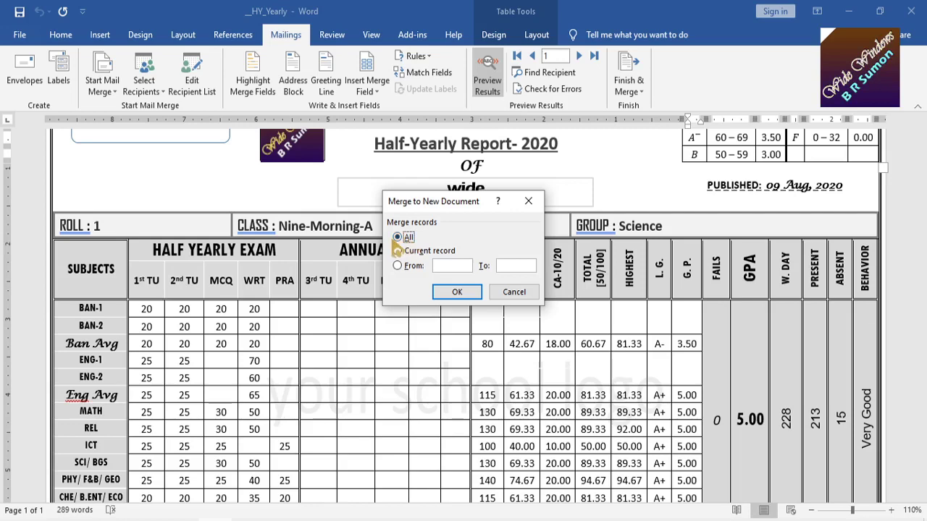
pyautogui.click(465, 294)
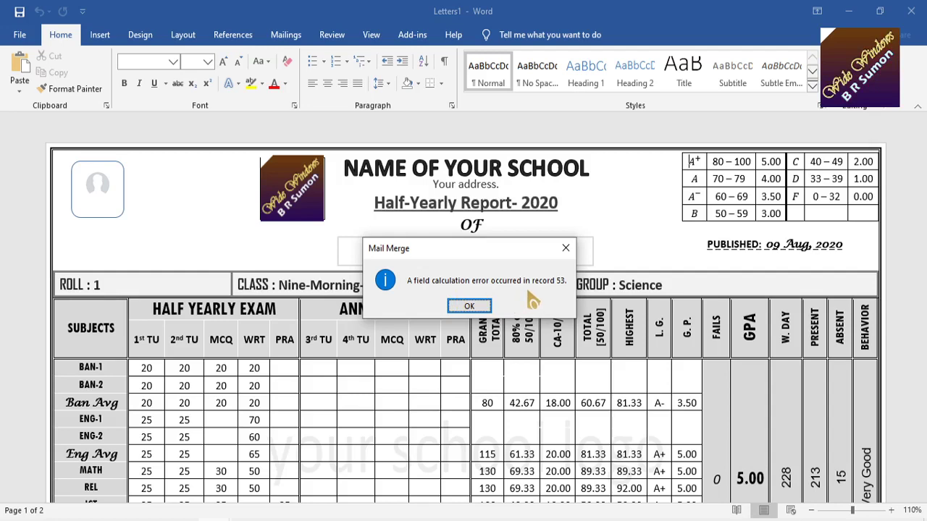
# Step: Dismiss both merge error messages and check roll 1's card: grand total 1185, position 4
pyautogui.click(481, 307)
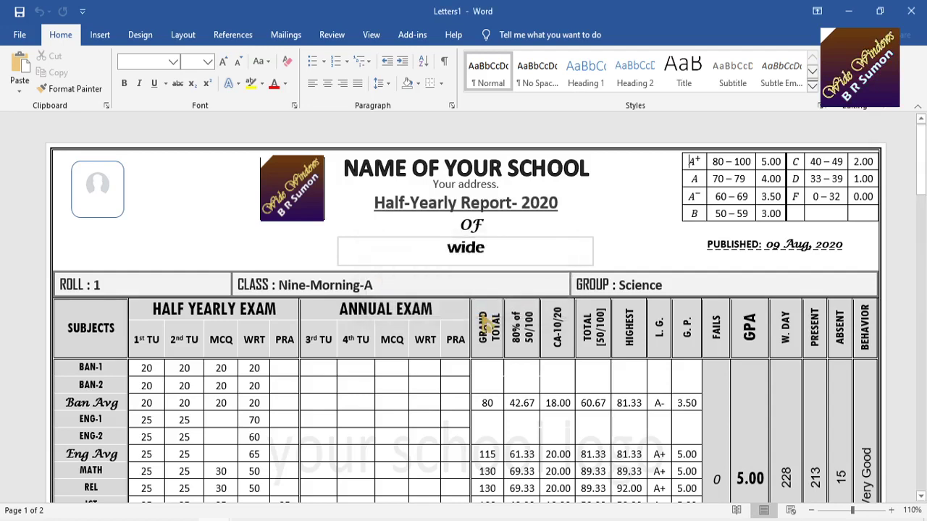
pyautogui.click(478, 307)
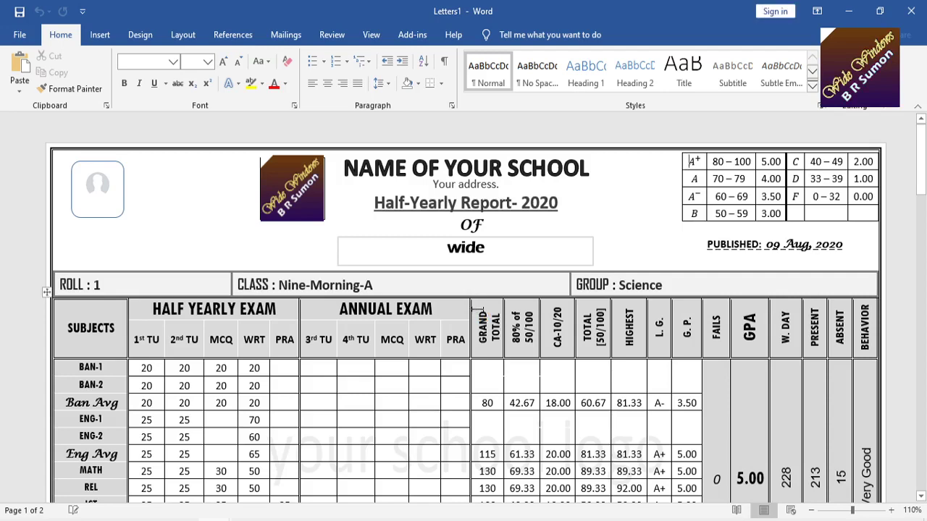
pyautogui.scroll(-9, 478, 309)
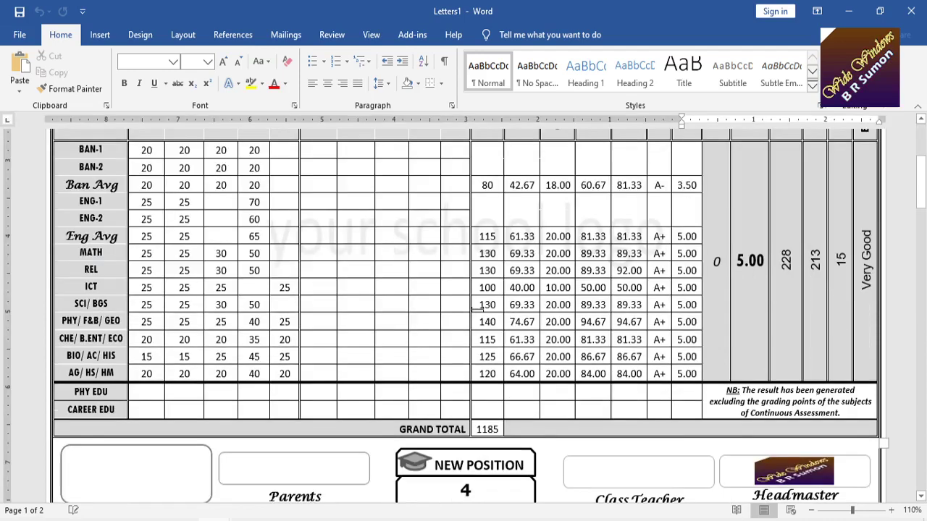
pyautogui.click(524, 265)
pyautogui.scroll(1, 524, 259)
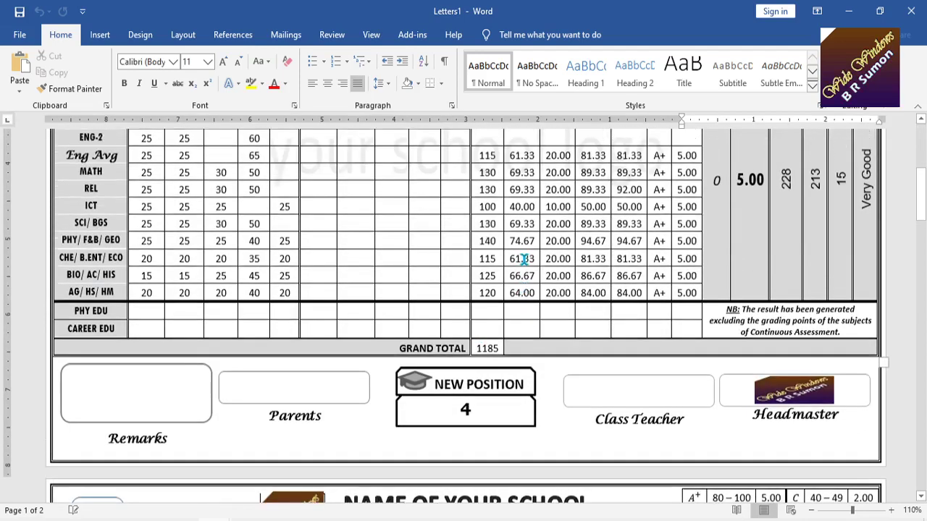
pyautogui.scroll(8, 524, 259)
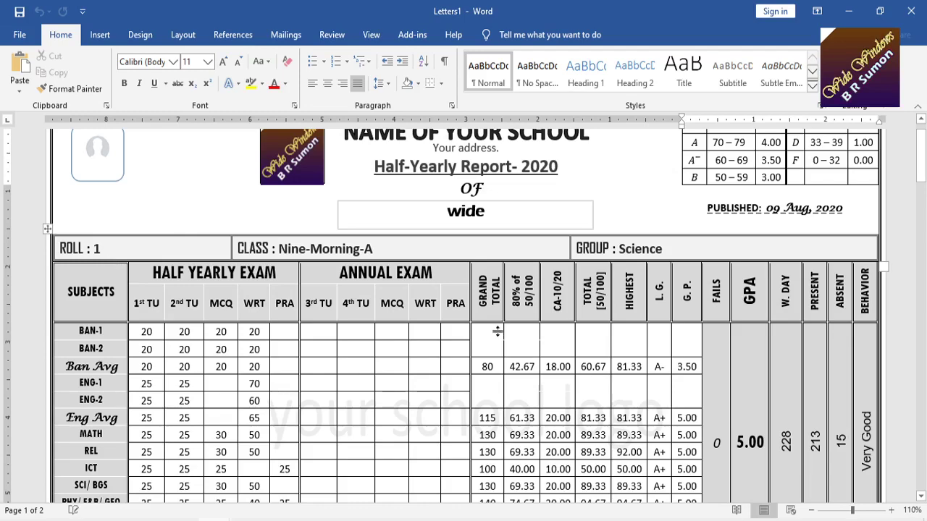
pyautogui.scroll(-10, 498, 331)
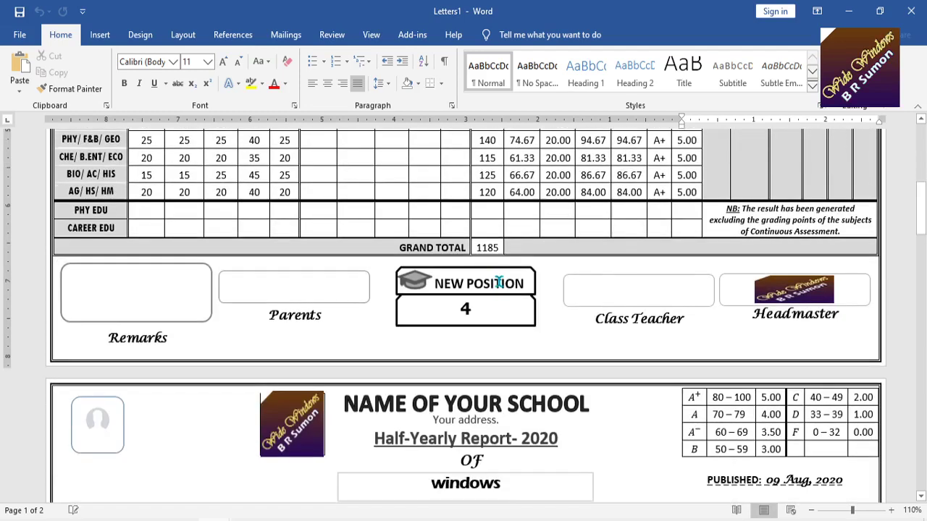
pyautogui.scroll(-11, 499, 283)
pyautogui.scroll(4, 105, 255)
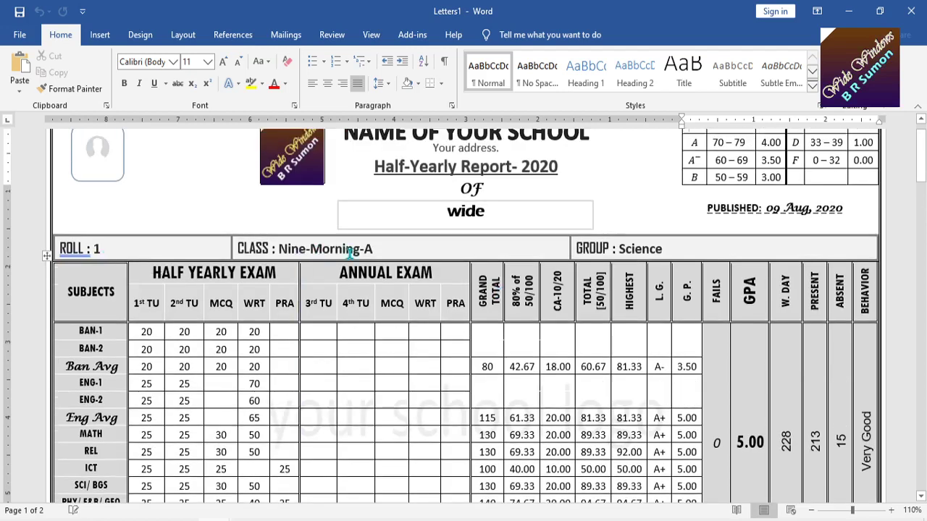
# Step: Scroll down Letters1 to the next student's merged report card
pyautogui.click(375, 251)
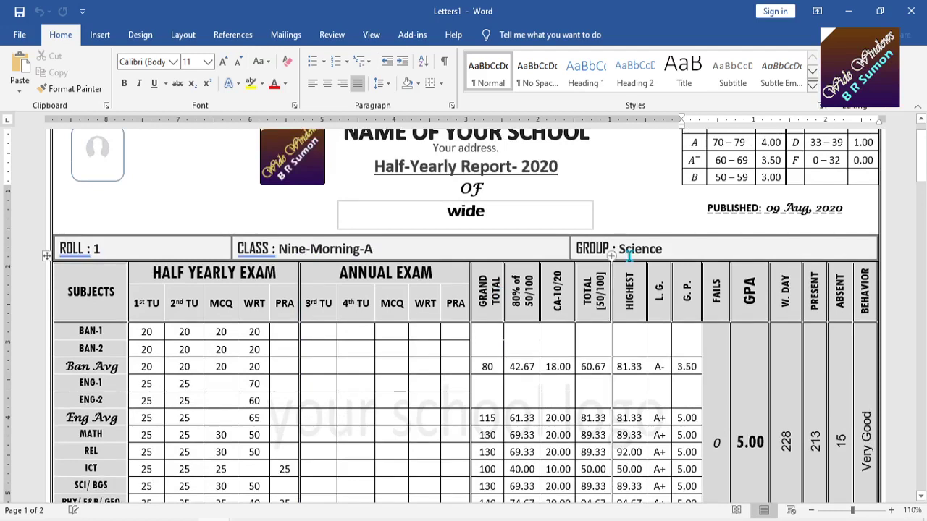
pyautogui.scroll(-3, 612, 275)
pyautogui.scroll(-1, 609, 275)
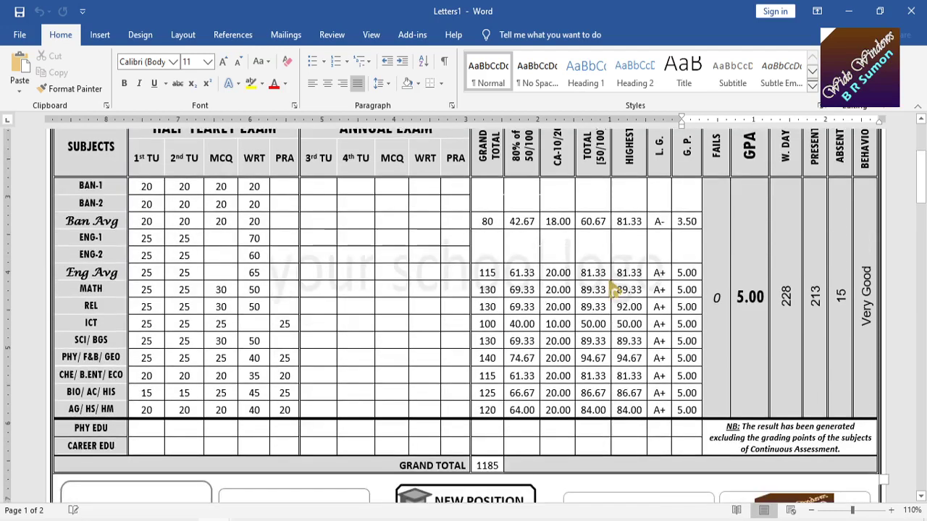
pyautogui.scroll(-1, 612, 288)
pyautogui.scroll(-3, 540, 310)
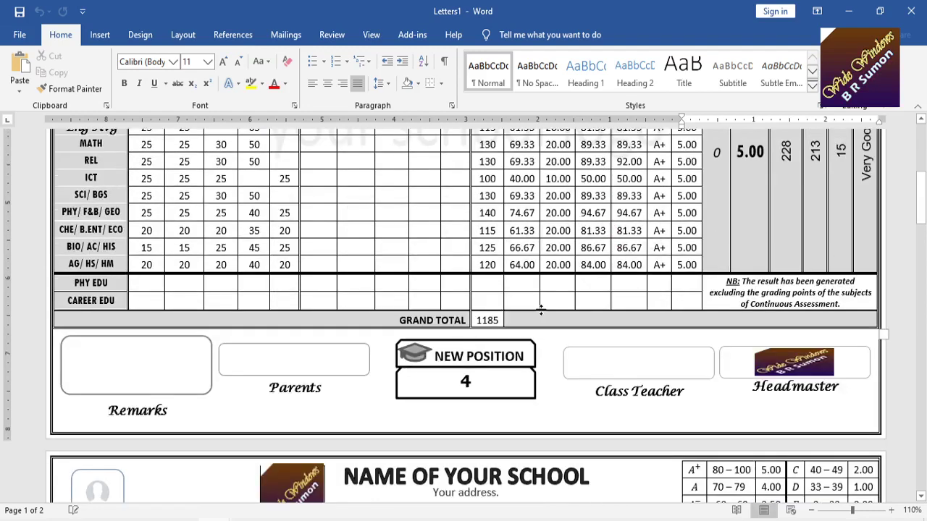
pyautogui.scroll(-2, 461, 288)
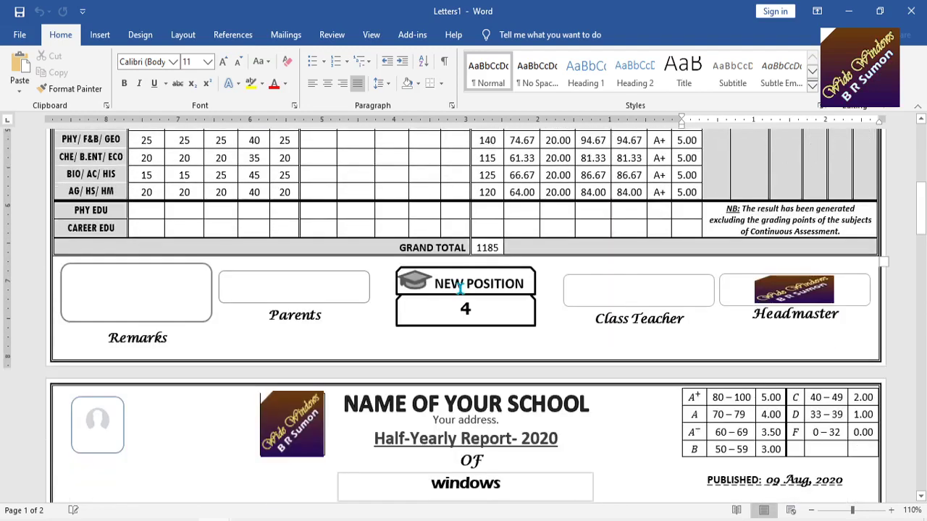
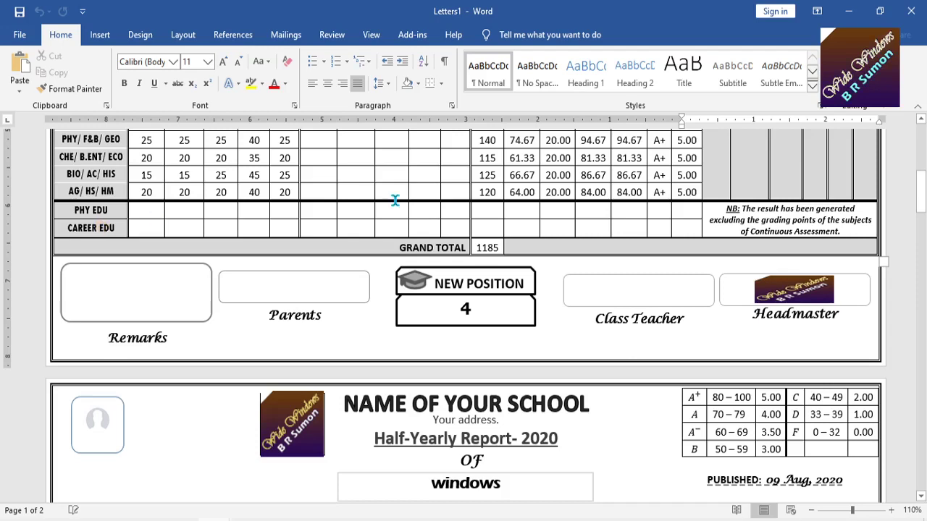
# Step: Scroll through the merged Letters1 cards to inspect the grand total value of 1210
pyautogui.scroll(3, 395, 201)
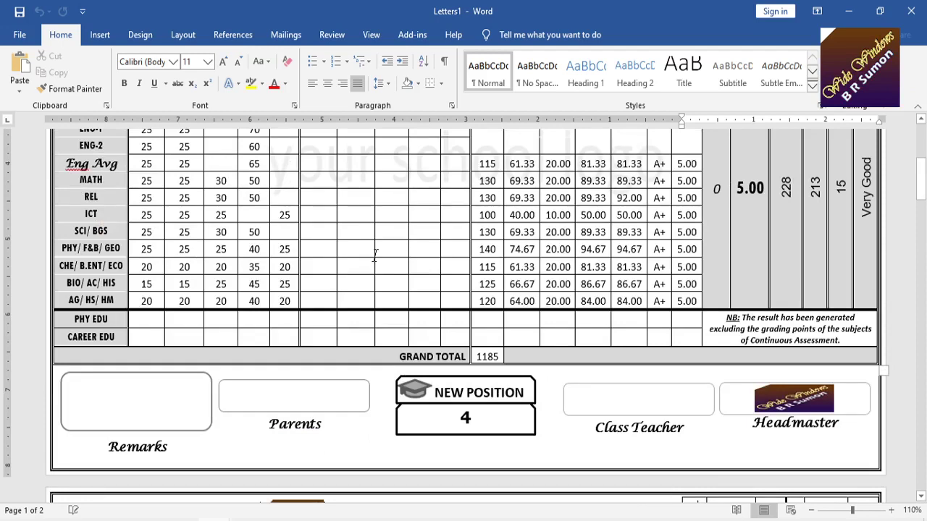
pyautogui.scroll(-1, 375, 255)
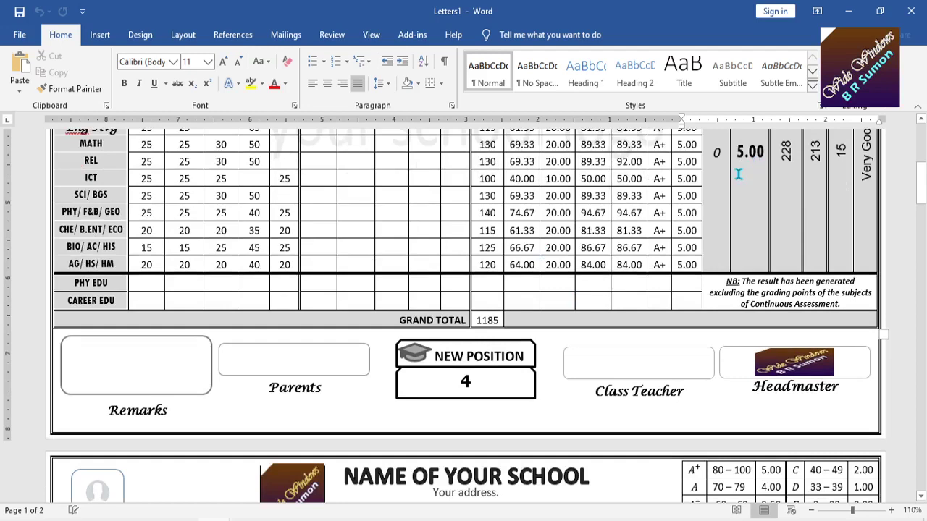
pyautogui.scroll(-4, 739, 174)
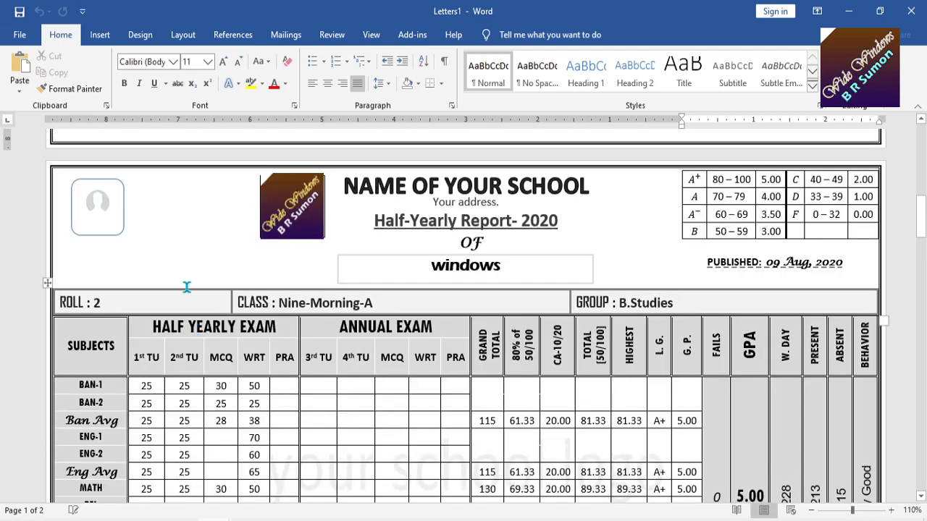
pyautogui.scroll(-2, 175, 302)
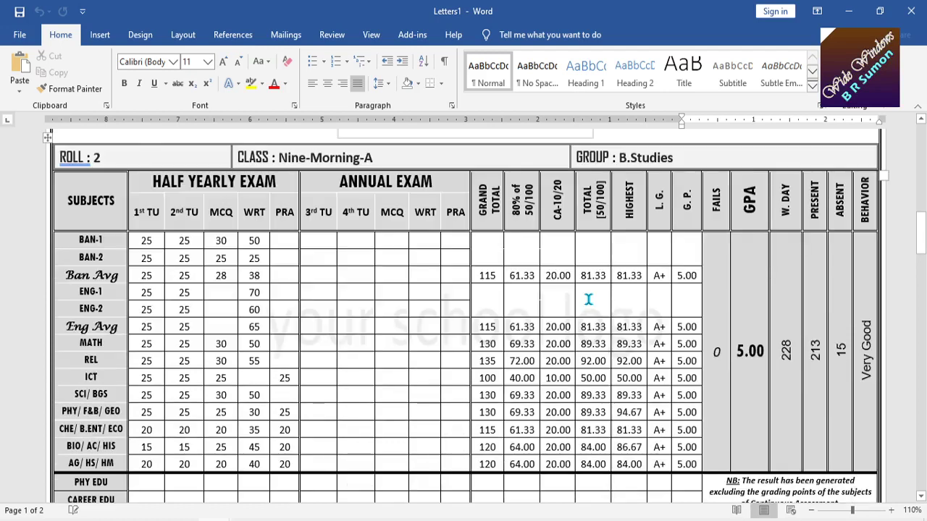
pyautogui.scroll(-3, 588, 299)
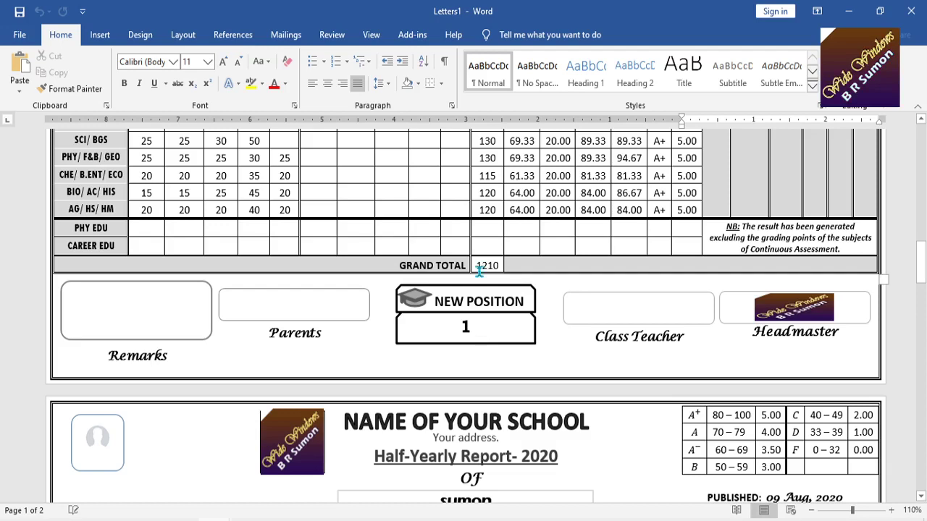
pyautogui.scroll(1, 479, 271)
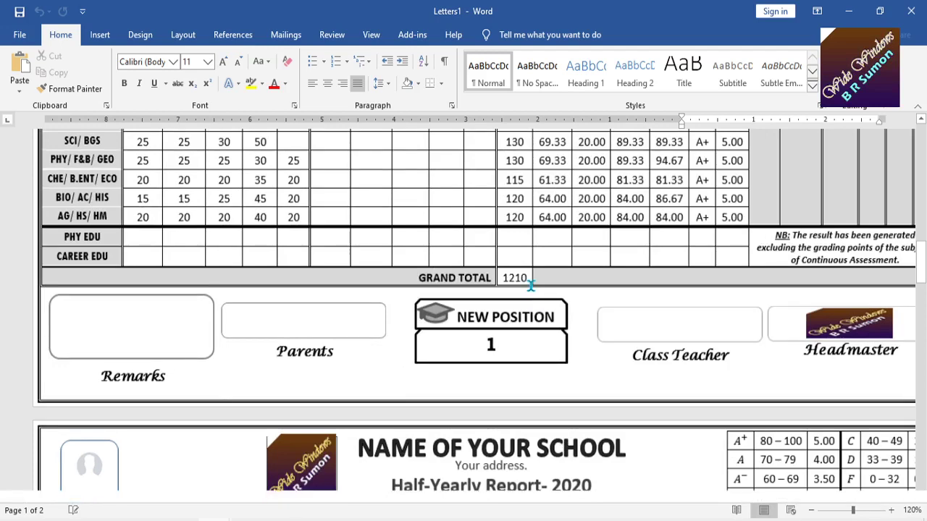
pyautogui.click(531, 286)
pyautogui.scroll(6, 531, 286)
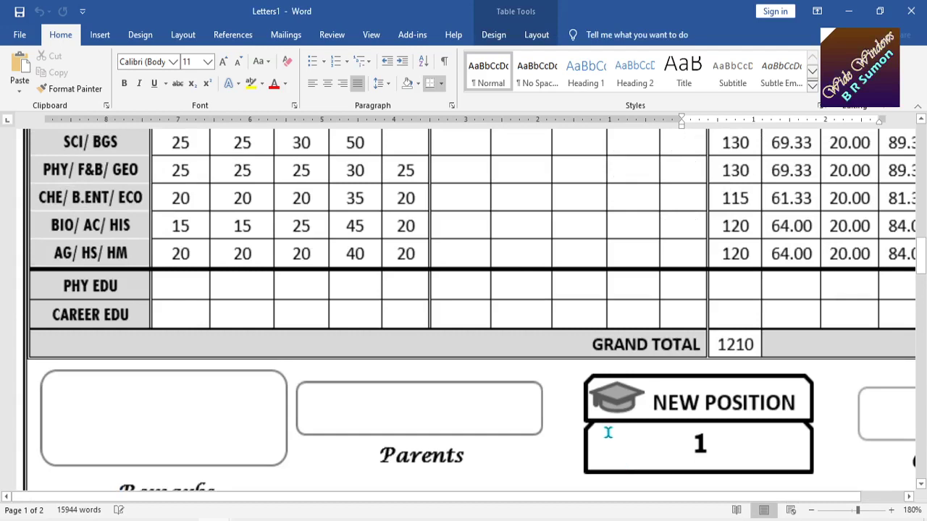
pyautogui.scroll(-2, 609, 433)
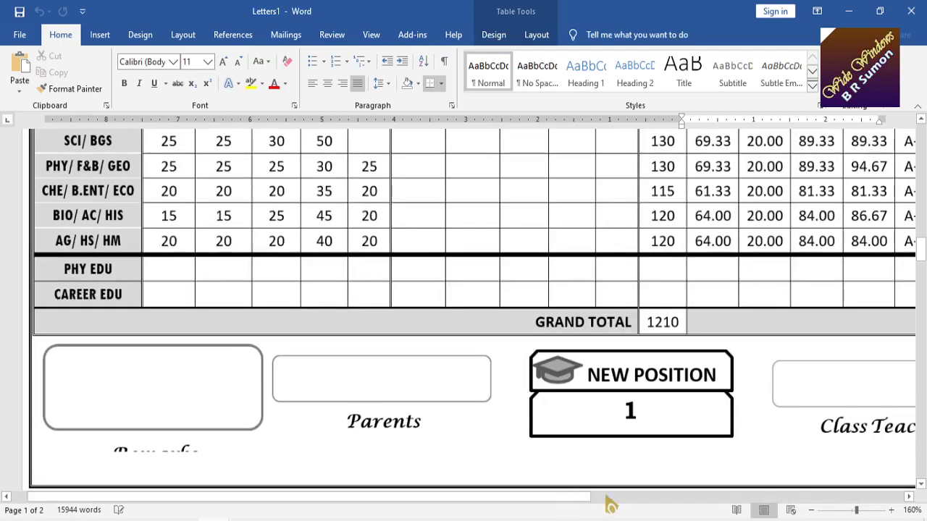
pyautogui.click(630, 498)
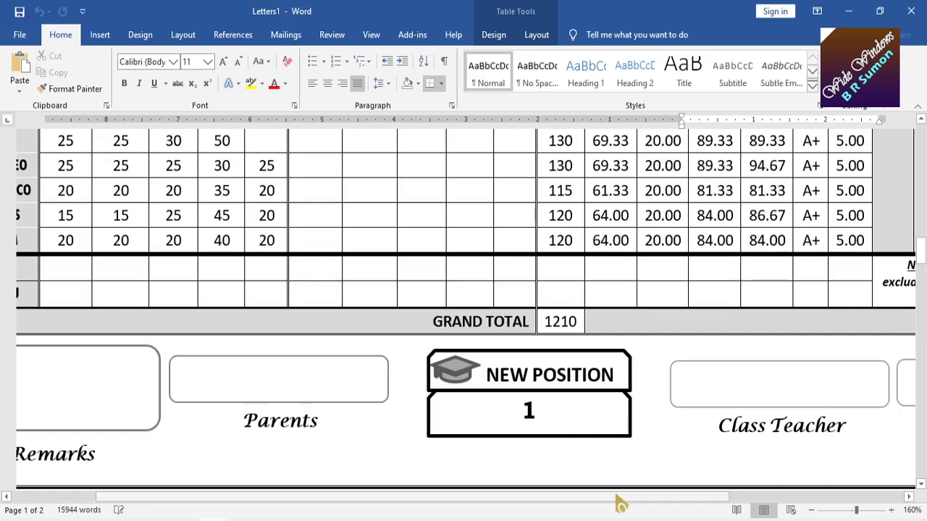
# Step: Scroll on to roll 7's report card, with grand total 1145 and position 7
pyautogui.hscroll(3, 616, 499)
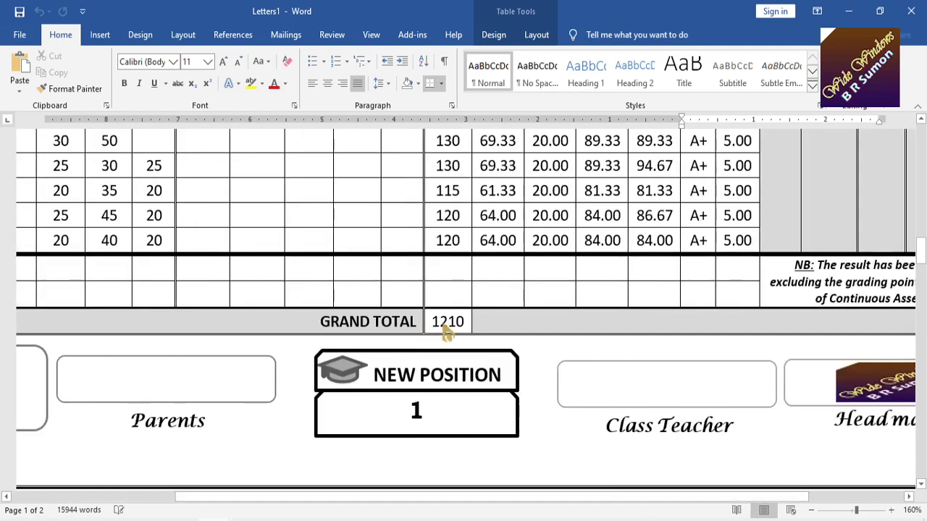
pyautogui.scroll(8, 447, 330)
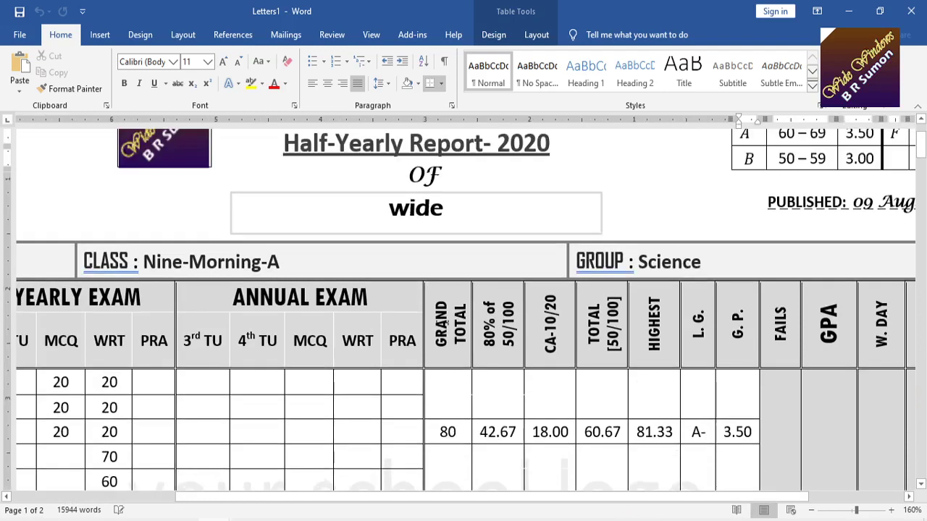
pyautogui.scroll(-4, 448, 327)
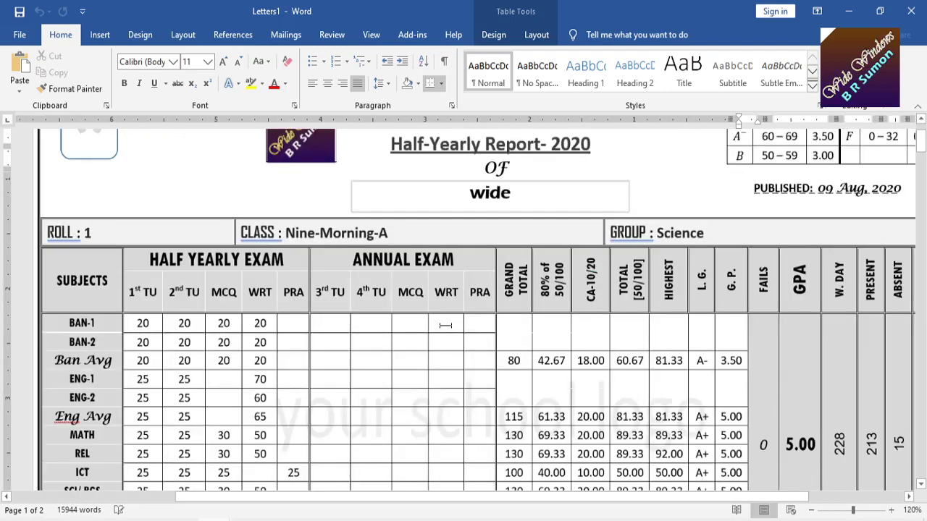
pyautogui.scroll(-1, 445, 325)
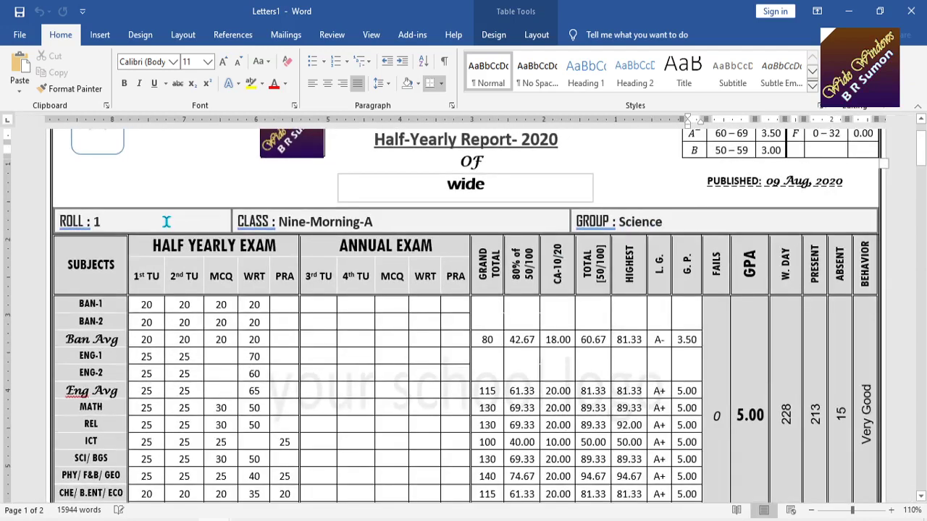
pyautogui.scroll(-2, 401, 313)
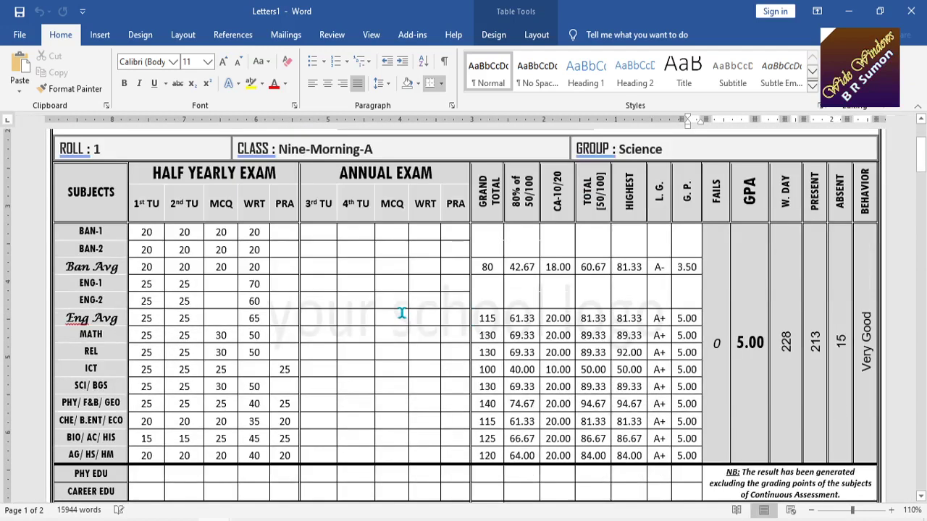
pyautogui.scroll(-3, 401, 313)
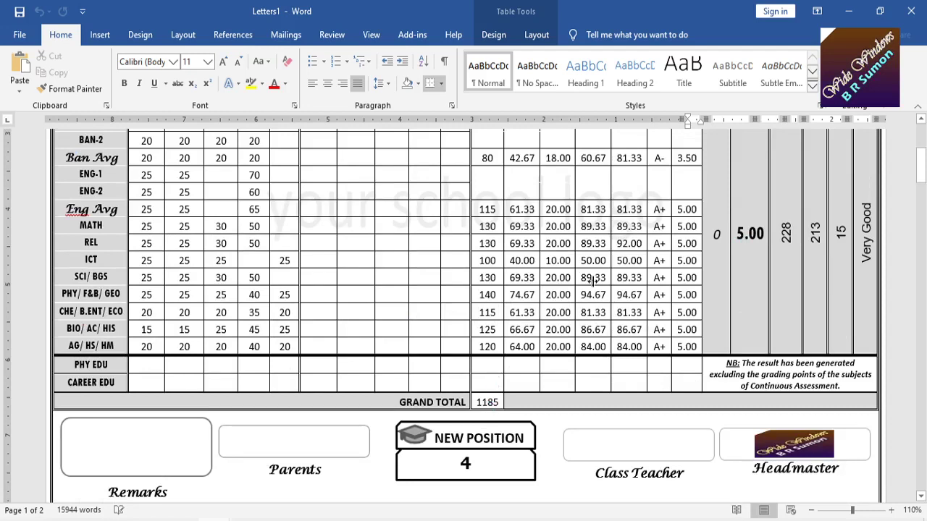
pyautogui.scroll(-5, 592, 281)
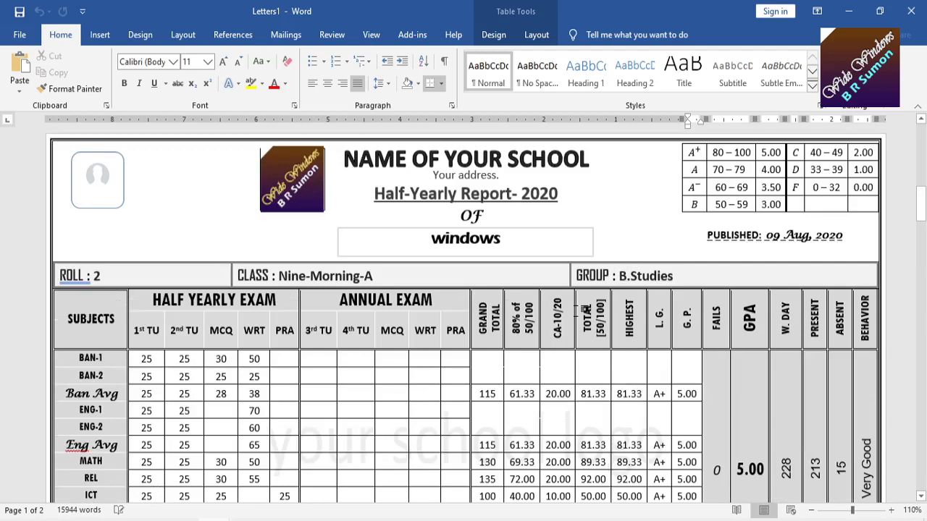
pyautogui.scroll(-5, 587, 310)
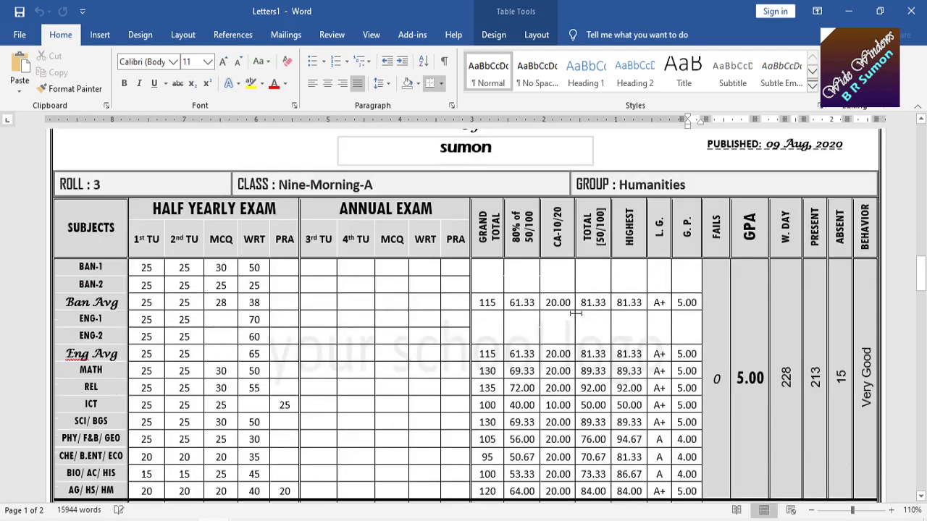
pyautogui.scroll(-5, 576, 313)
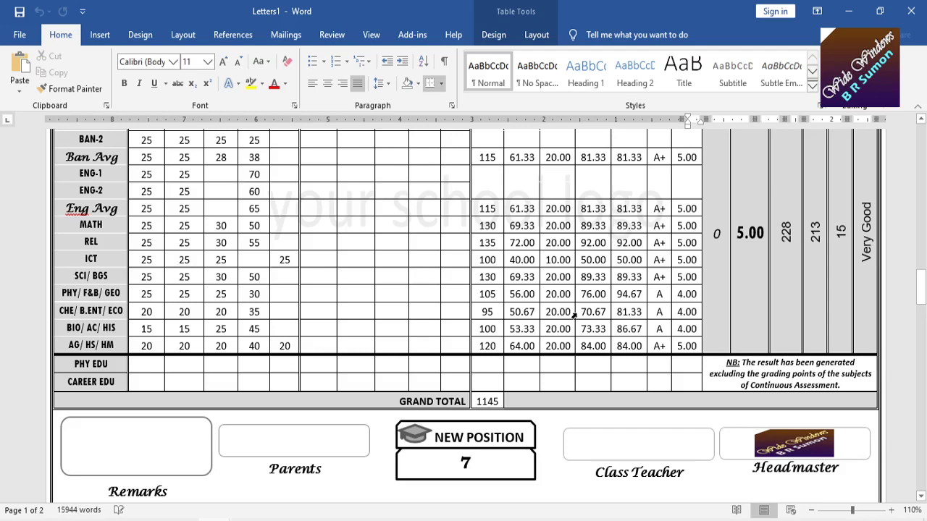
pyautogui.scroll(5, 573, 313)
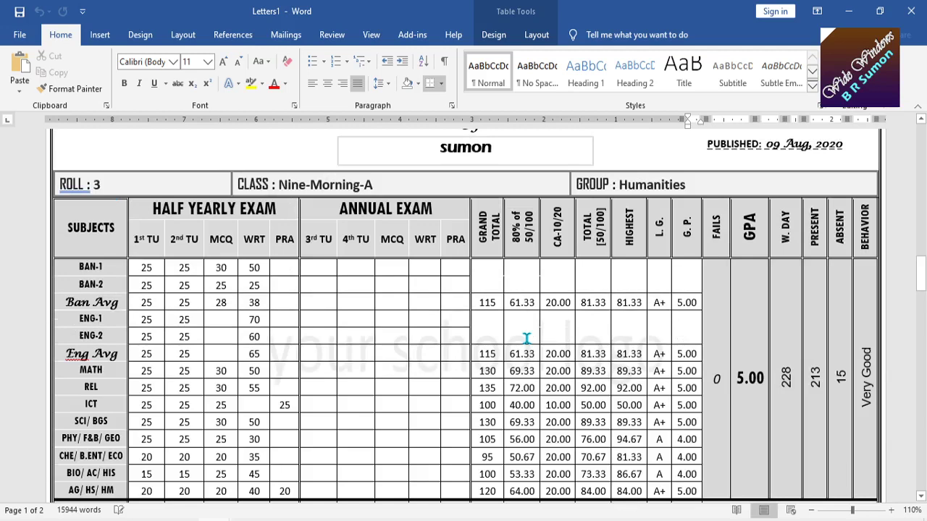
pyautogui.scroll(-4, 758, 286)
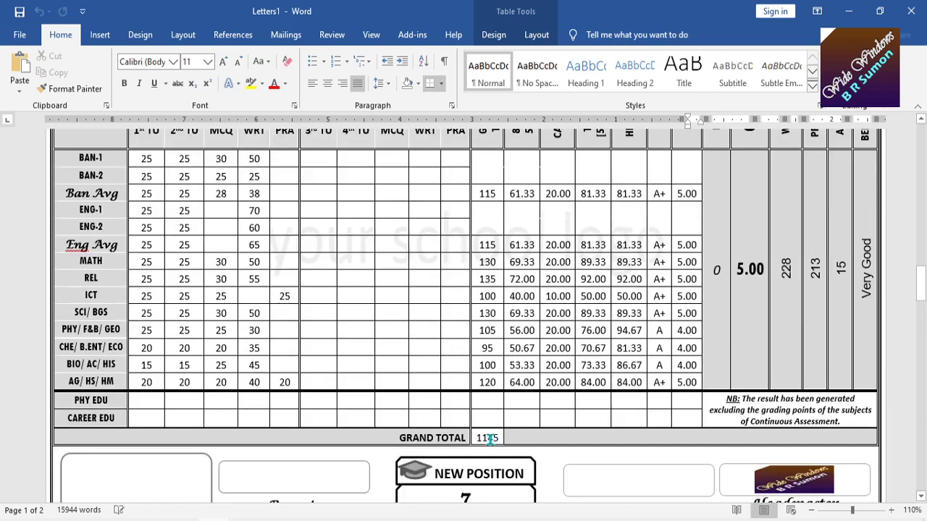
pyautogui.scroll(-3, 490, 438)
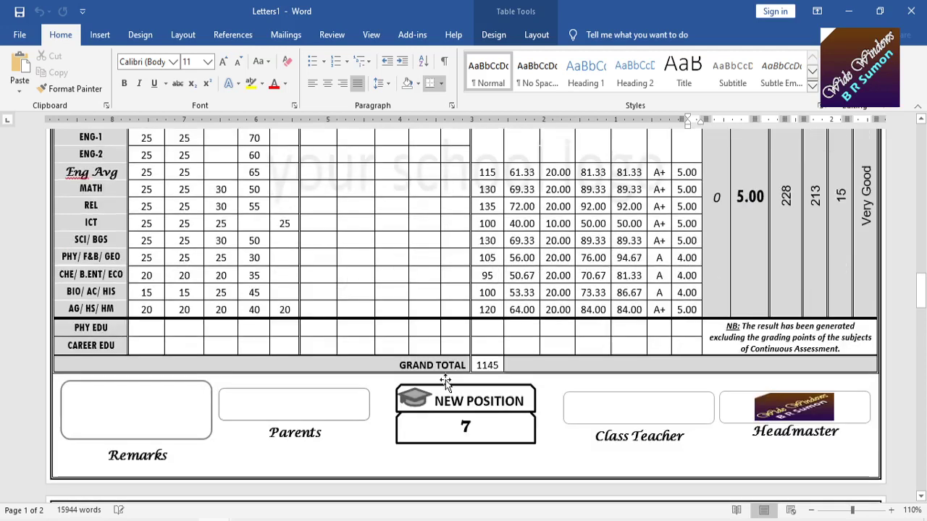
pyautogui.scroll(-1, 446, 380)
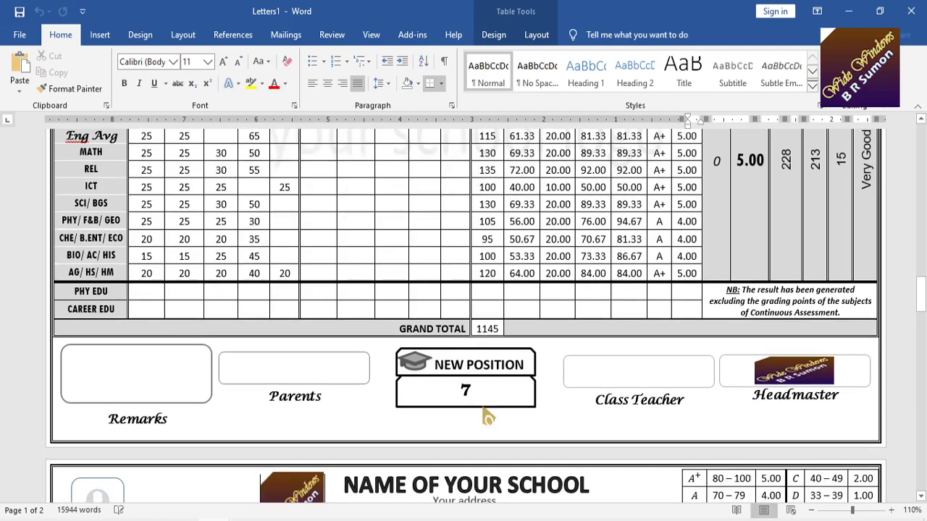
pyautogui.scroll(-1, 479, 395)
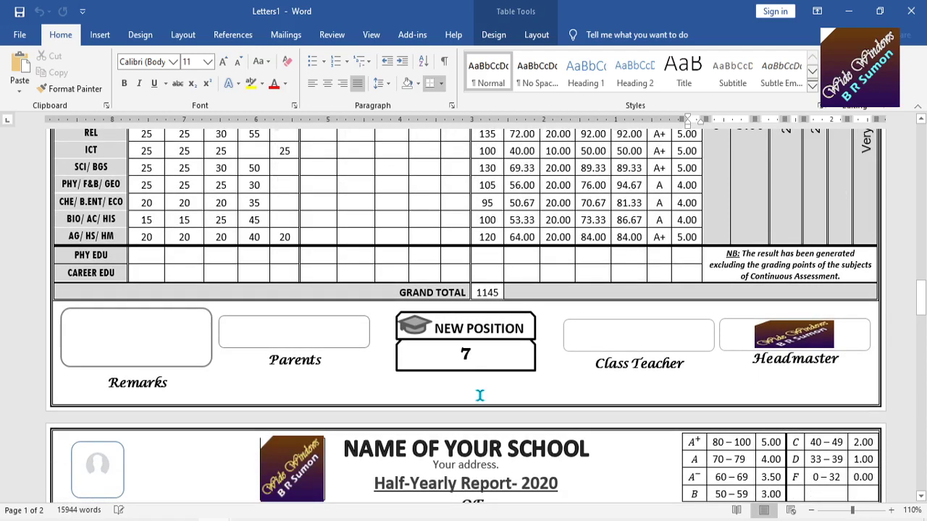
pyautogui.scroll(3, 480, 396)
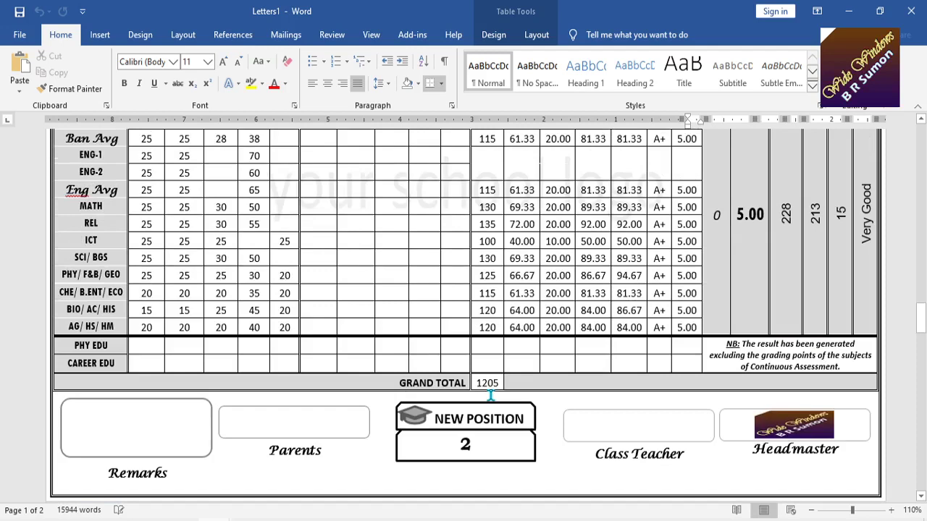
pyautogui.scroll(5, 490, 395)
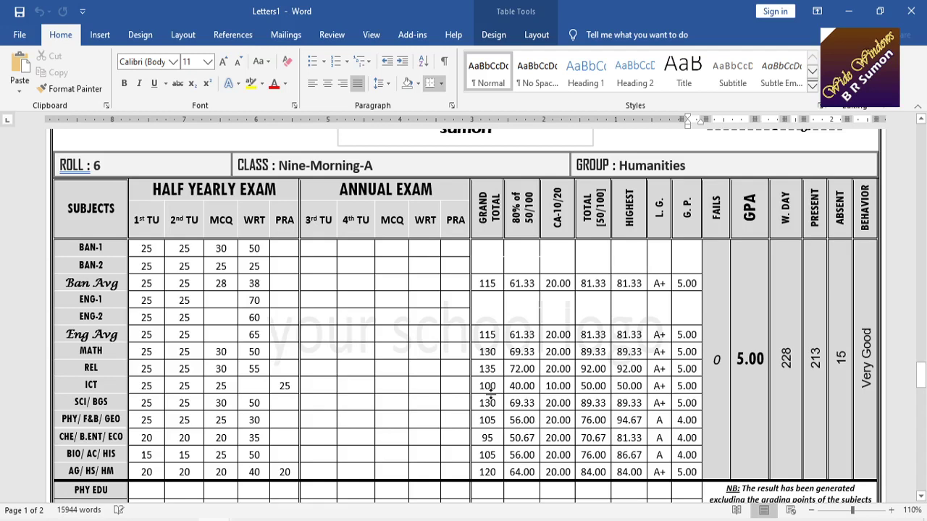
pyautogui.scroll(5, 490, 395)
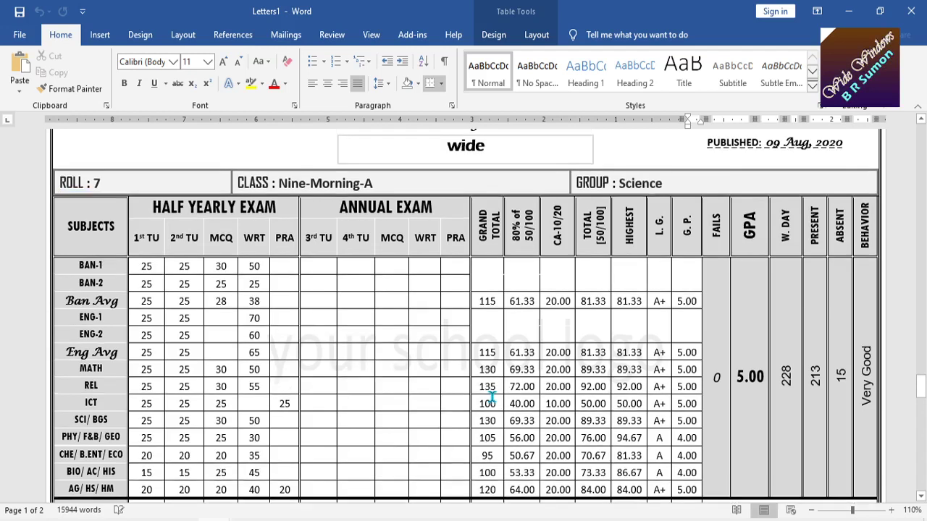
pyautogui.scroll(-3, 491, 394)
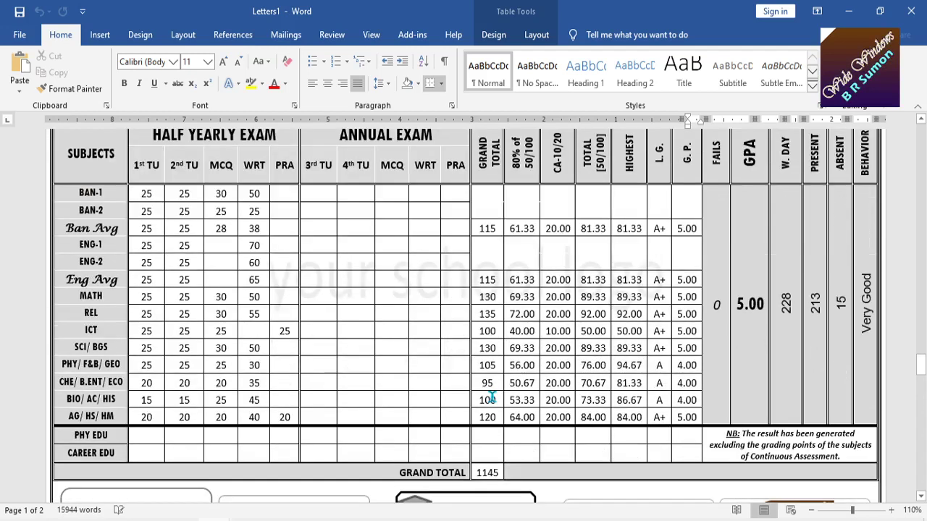
pyautogui.scroll(-9, 491, 397)
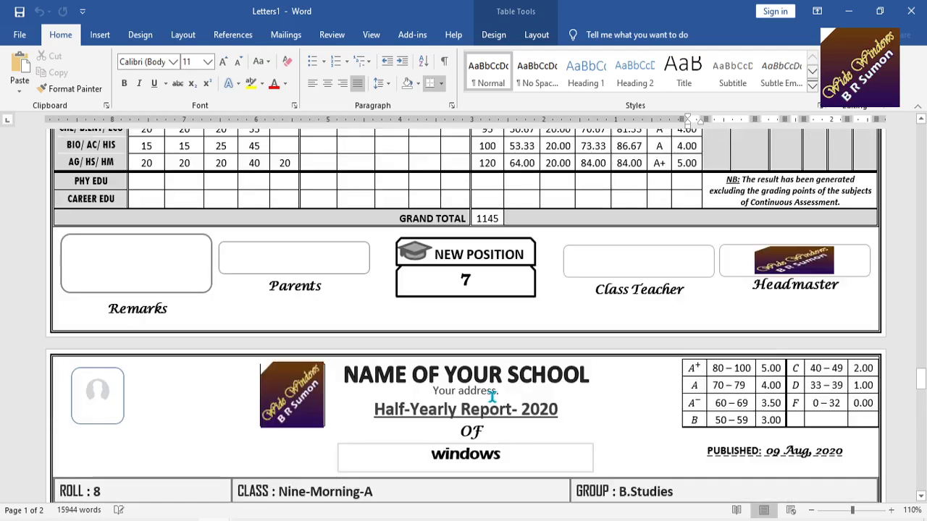
# Step: Close Letters1 without saving, then close the __HY_Yearly template and answer its save prompt
pyautogui.click(911, 11)
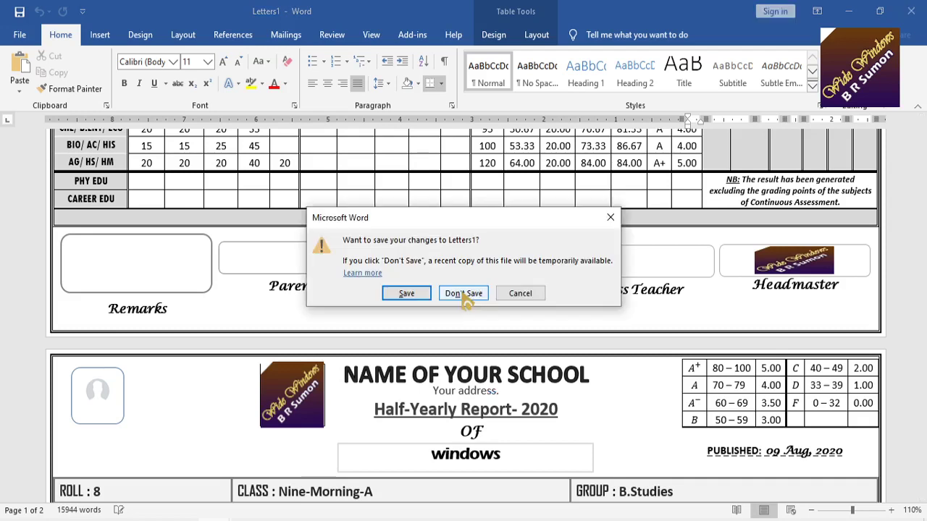
pyautogui.click(464, 296)
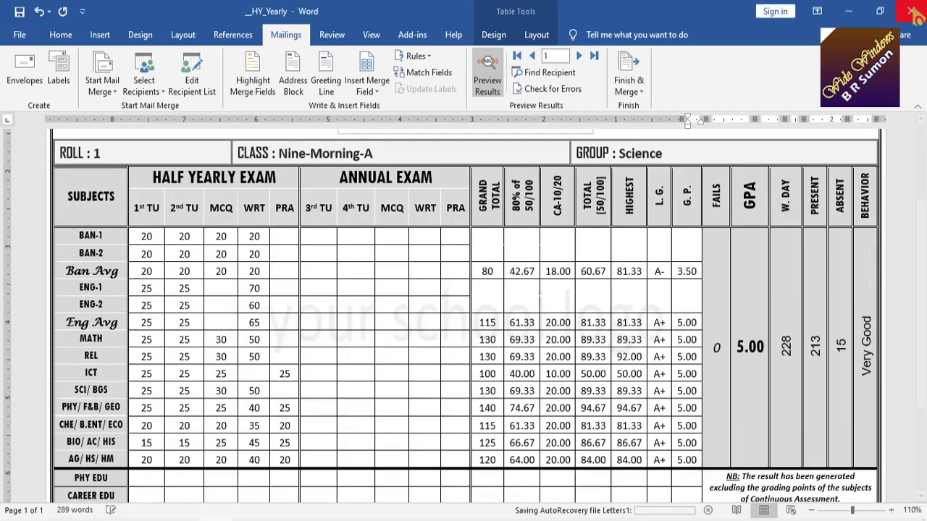
pyautogui.click(912, 10)
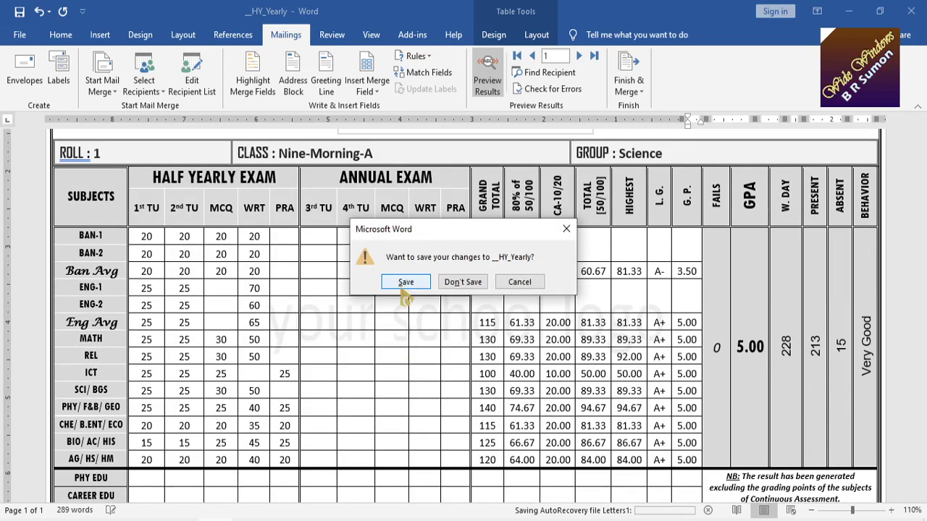
pyautogui.click(462, 285)
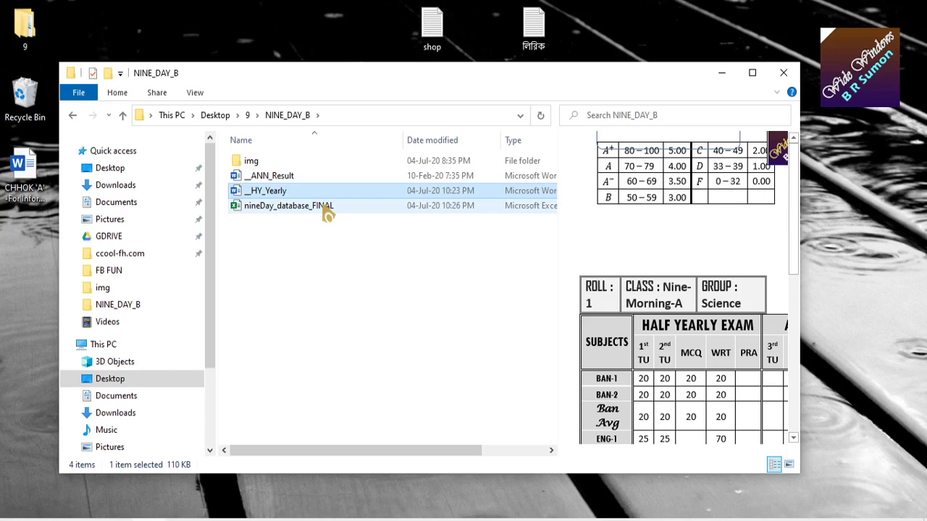
# Step: Open nineDay_database_FINAL from the NINE_DAY_B folder in Excel
pyautogui.doubleClick(326, 208)
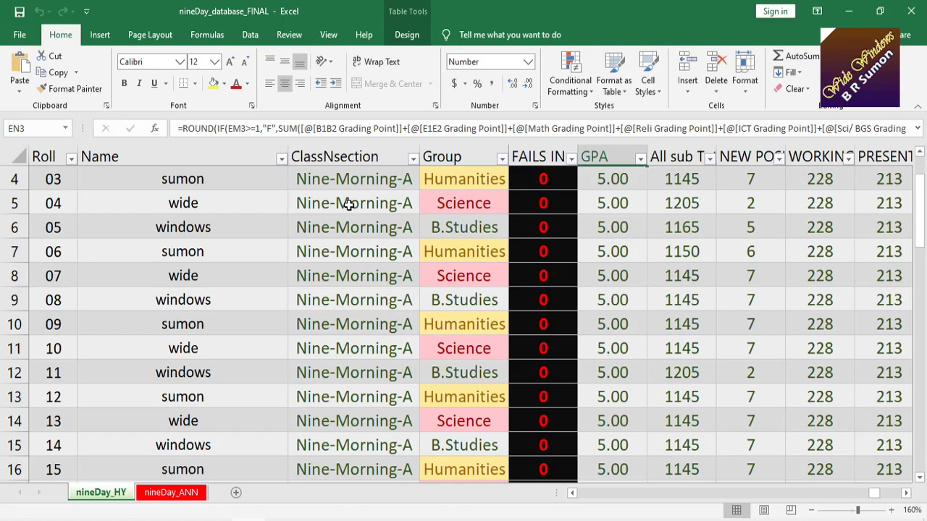
# Step: Lower roll 03's Bio/AC/His marks to 5 and bring the FAILS IN and GPA columns into view
pyautogui.scroll(-3, 585, 503)
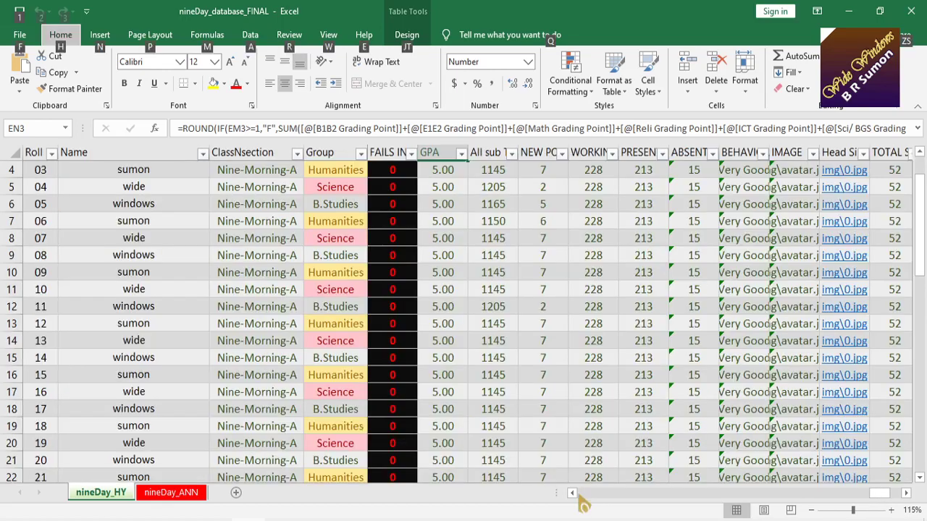
pyautogui.press('alt')
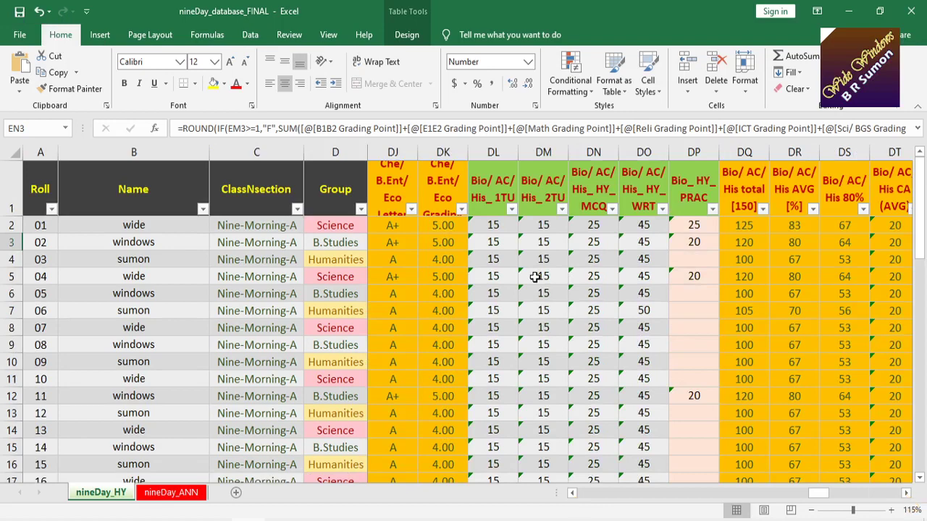
pyautogui.click(492, 259)
pyautogui.write('5')
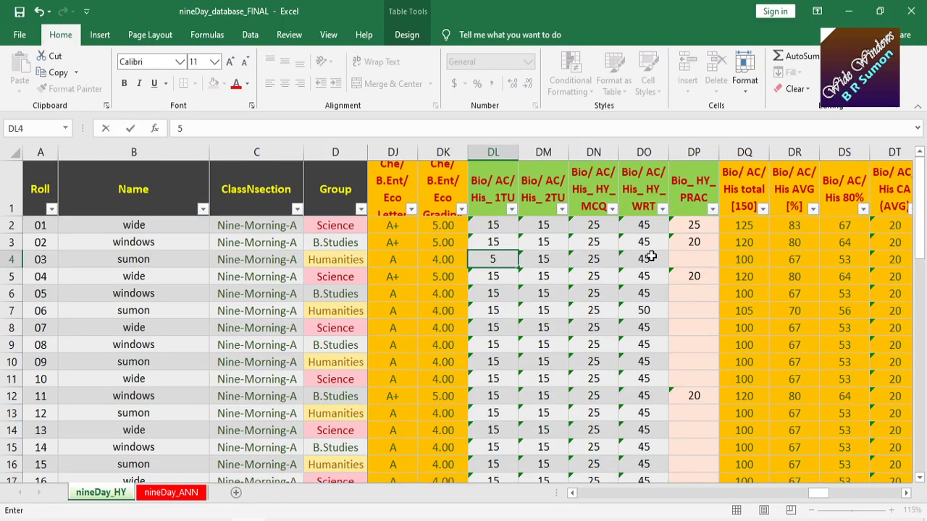
pyautogui.press('Tab')
pyautogui.write('5')
pyautogui.press('Tab')
pyautogui.write('5')
pyautogui.press('Tab')
pyautogui.write('5')
pyautogui.press('Tab')
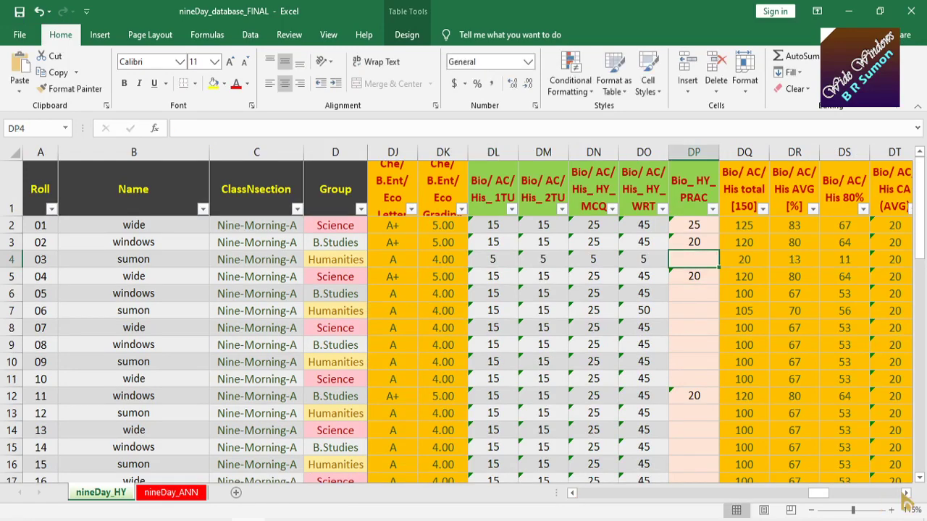
pyautogui.click(906, 493)
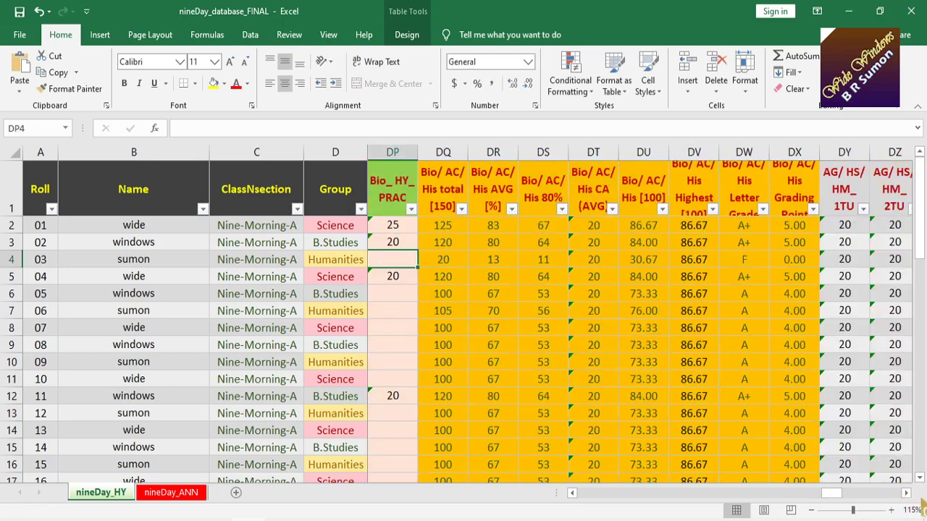
pyautogui.click(906, 493)
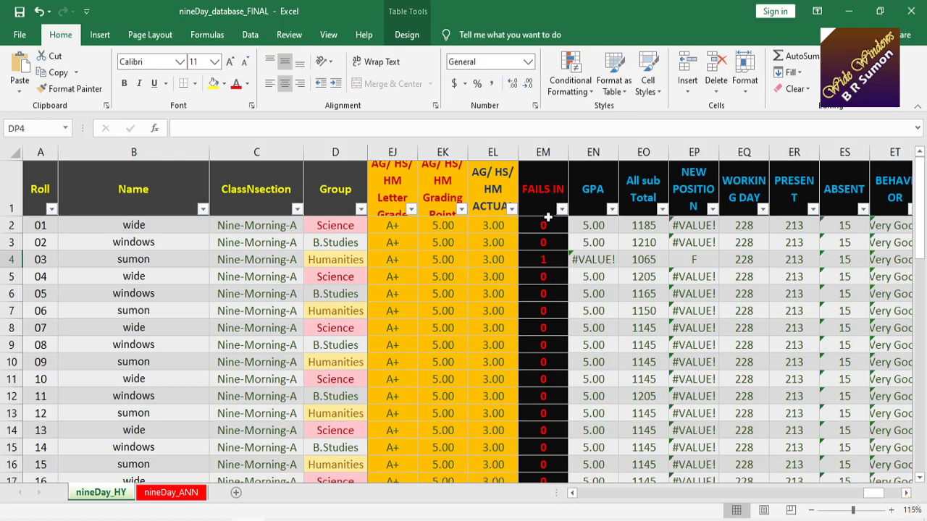
pyautogui.click(595, 262)
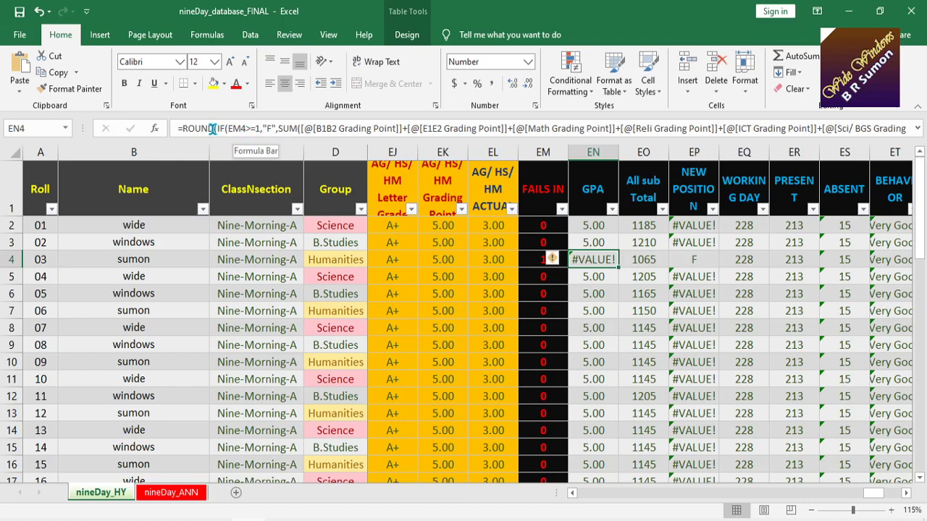
pyautogui.click(223, 130)
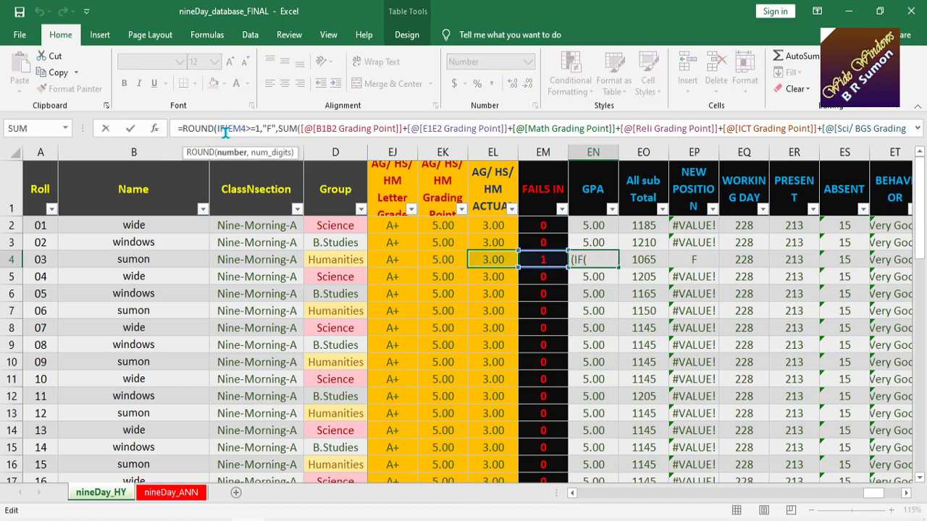
pyautogui.hotkey('shift', 'Left')
pyautogui.hotkey('shift', 'Left')
pyautogui.hotkey('shift', 'Left')
pyautogui.hotkey('shift', 'Left')
pyautogui.hotkey('shift', 'Left')
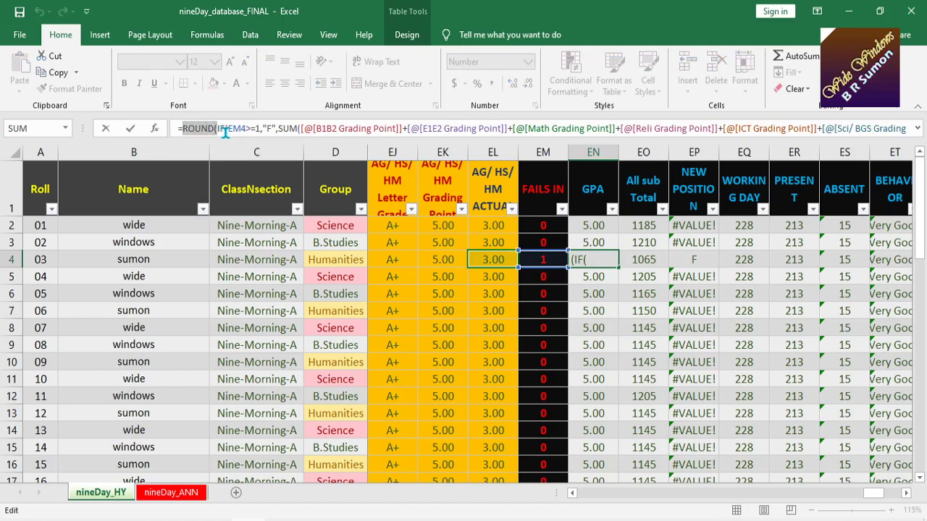
pyautogui.press('Delete')
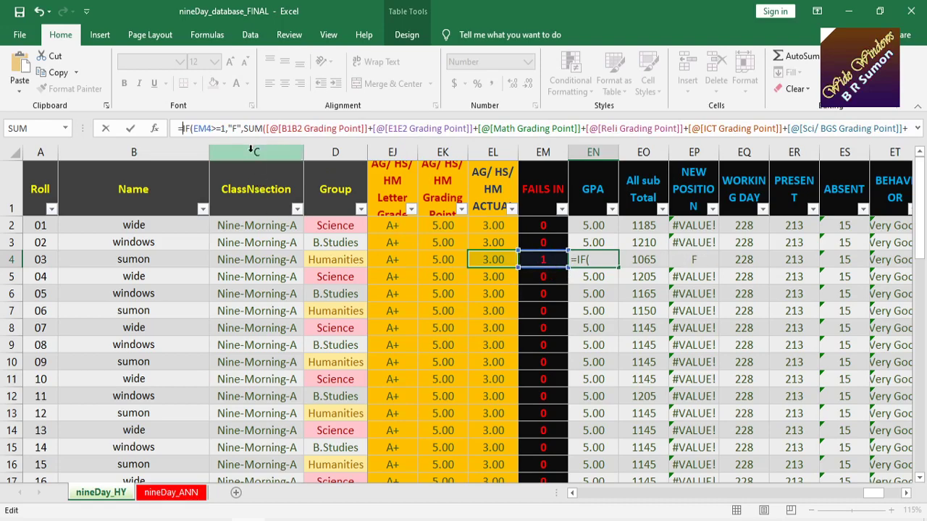
pyautogui.click(243, 128)
pyautogui.write(',')
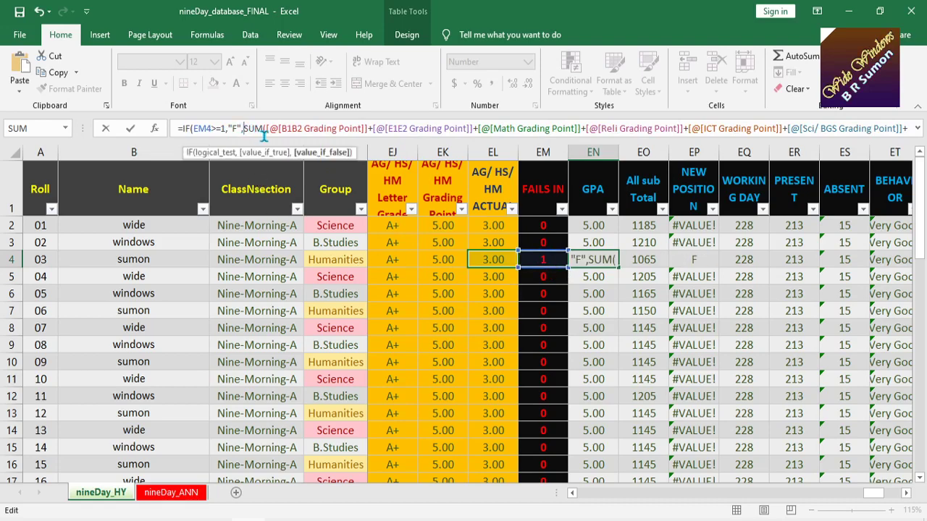
pyautogui.write('ROUND(')
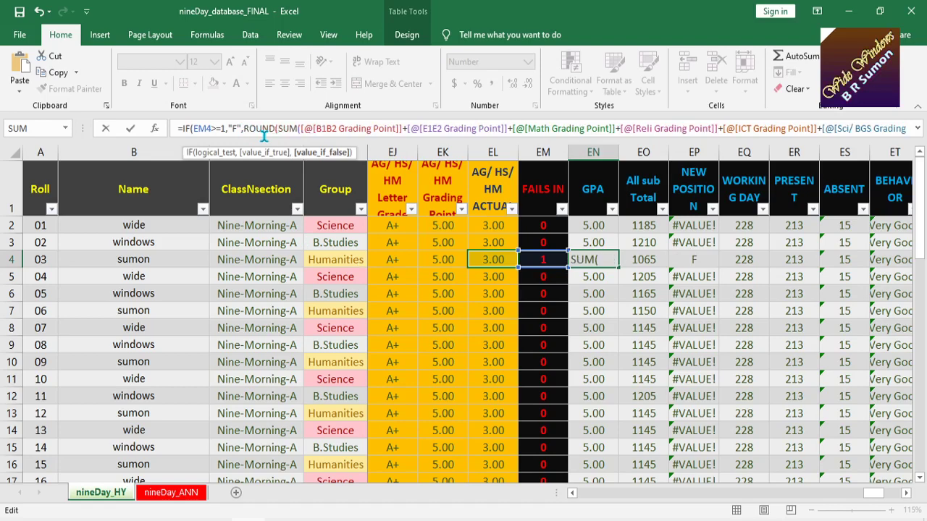
pyautogui.press('Return')
pyautogui.press('Return')
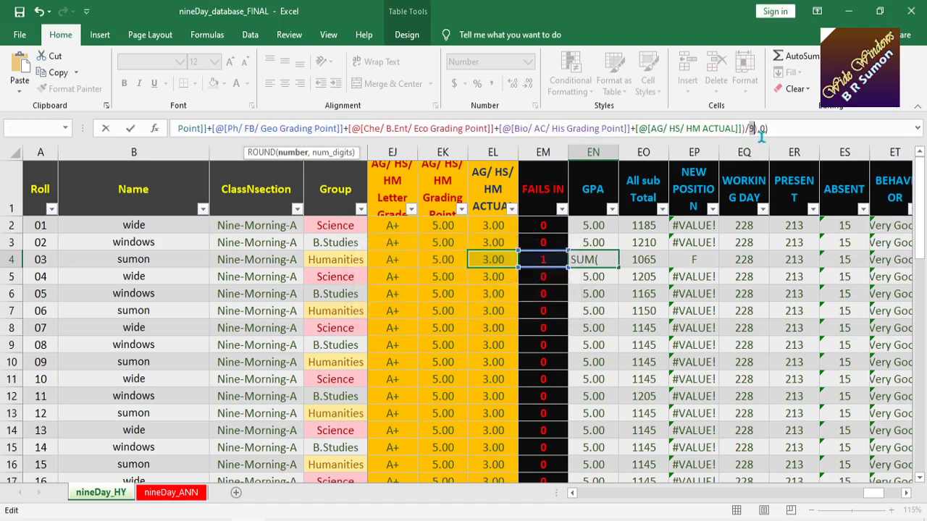
pyautogui.write(')')
pyautogui.press('alt')
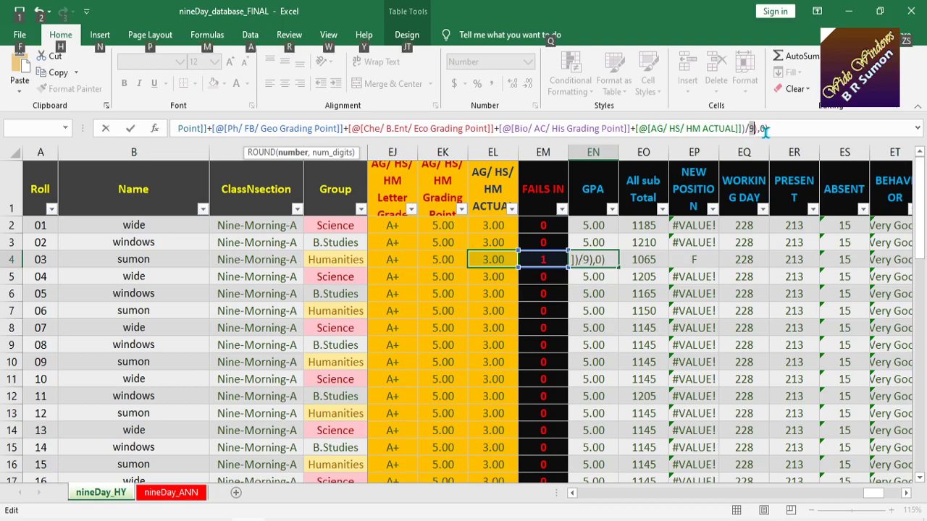
# Step: Edit EN4's GPA formula, moving ROUND from the formula's start to just before SUM
pyautogui.press('p')
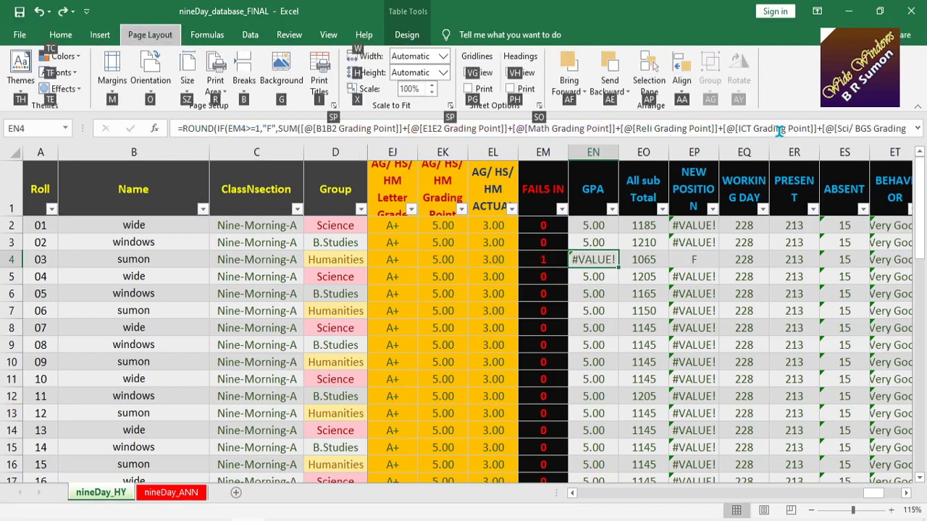
pyautogui.click(684, 294)
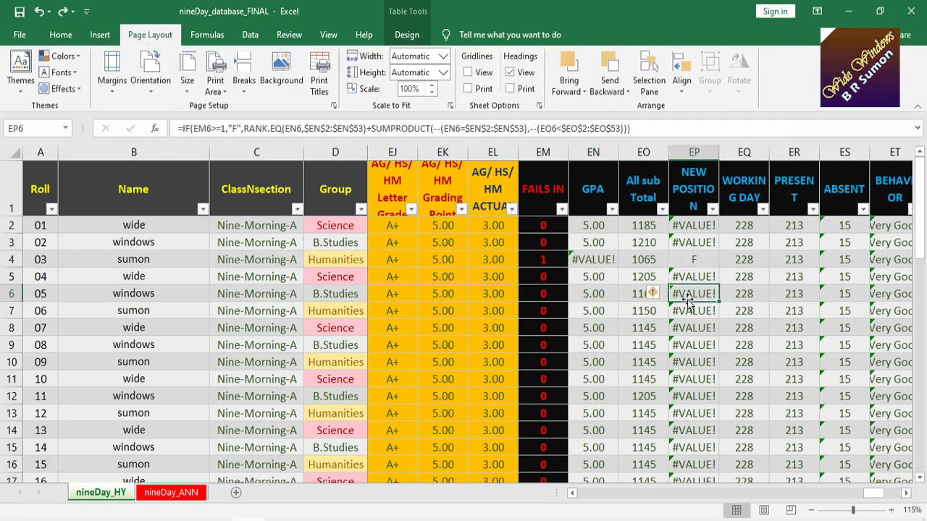
pyautogui.doubleClick(596, 260)
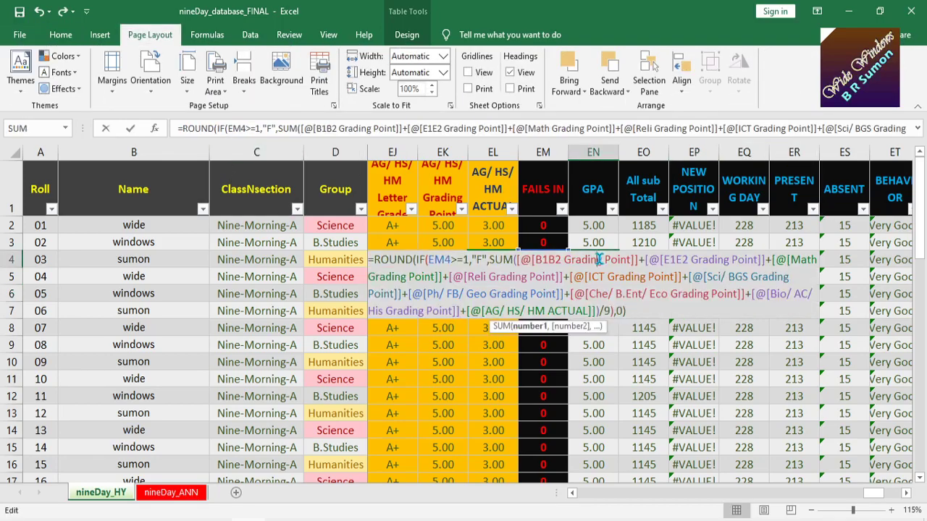
pyautogui.click(414, 261)
pyautogui.doubleClick(389, 260)
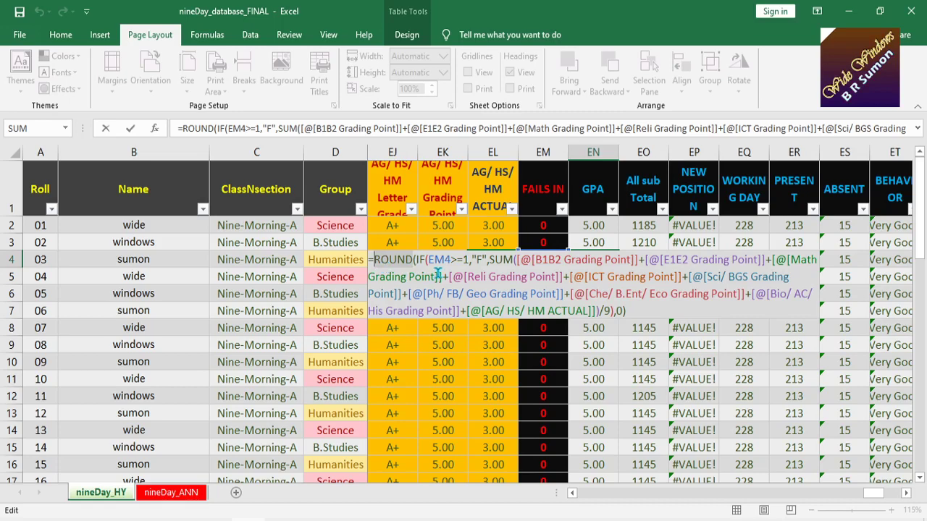
pyautogui.press('Delete')
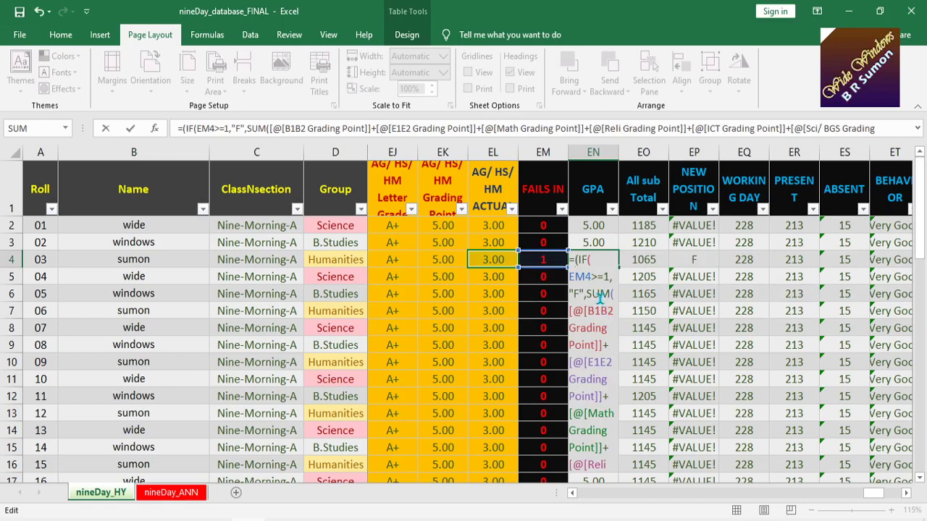
pyautogui.hotkey('ctrl', 'z')
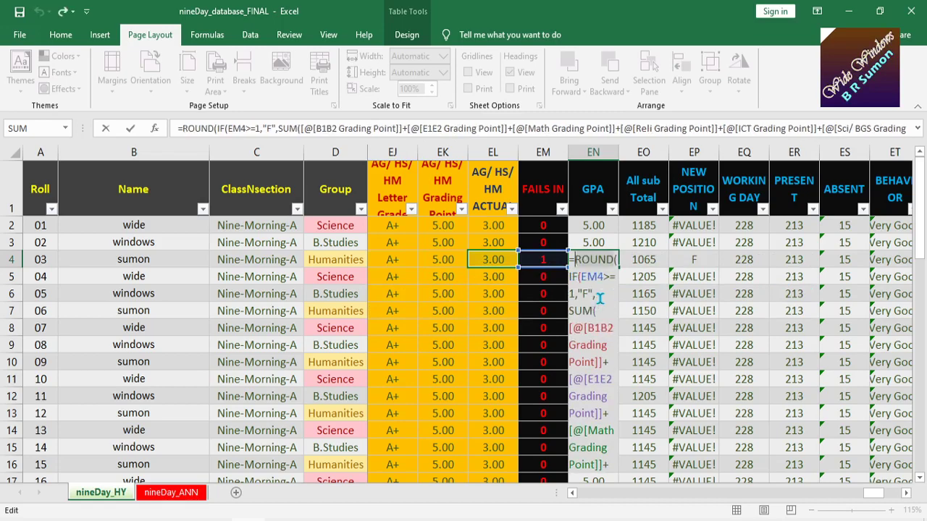
pyautogui.click(617, 262)
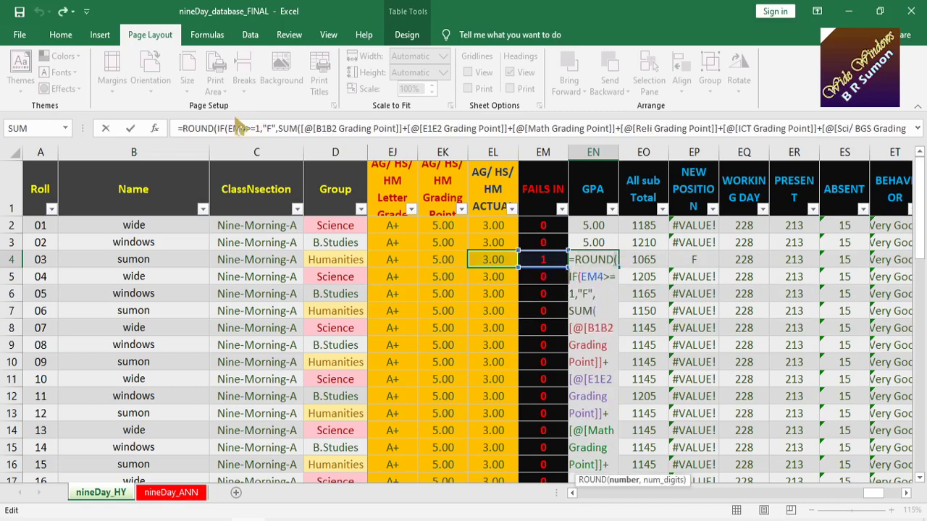
pyautogui.click(217, 128)
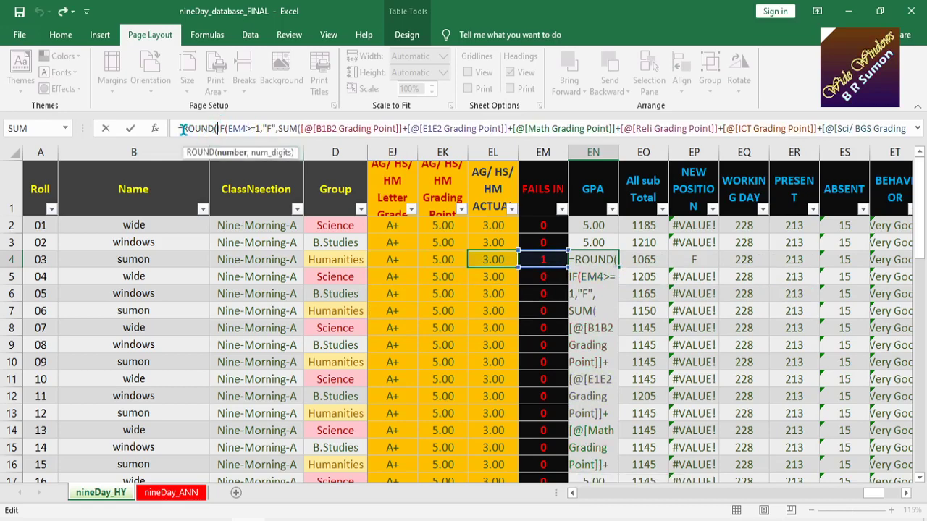
pyautogui.moveTo(182, 128); pyautogui.dragTo(215, 129)
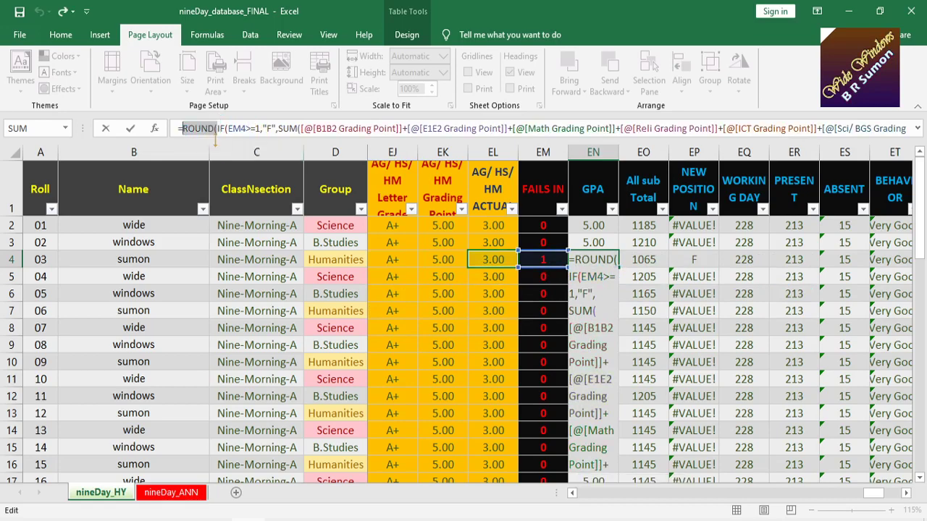
pyautogui.press('Delete')
pyautogui.press('Delete')
pyautogui.click(244, 128)
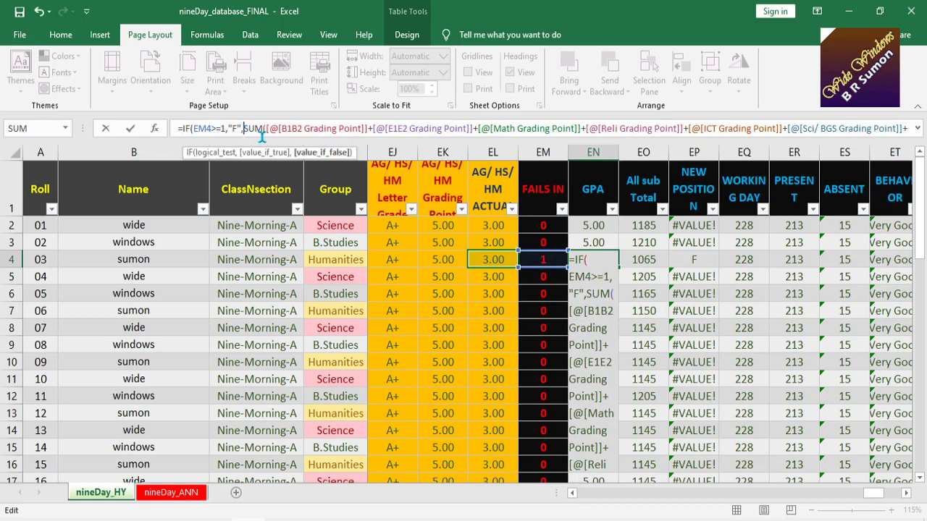
pyautogui.hotkey('ctrl', 'z')
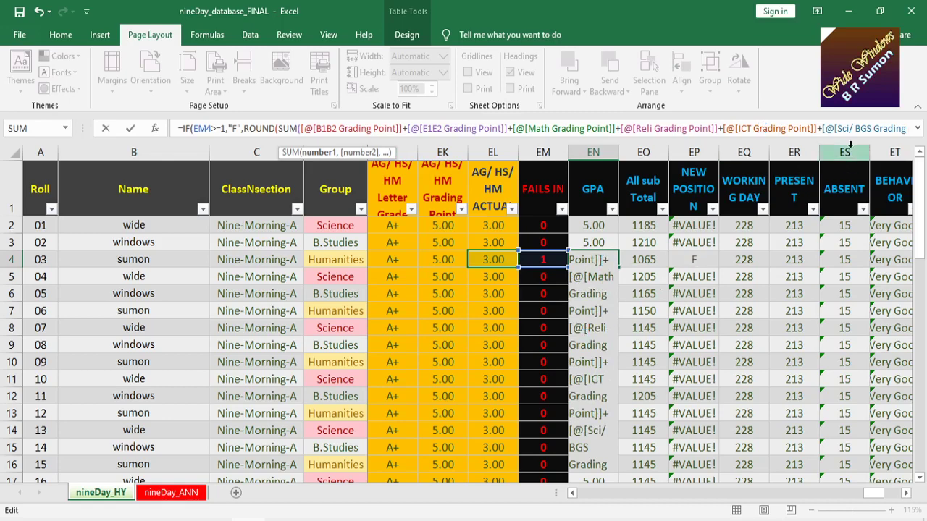
# Step: Rewrite the formula's ending as /9),0) and enter it, triggering a too-few-arguments error
pyautogui.press('Right')
pyautogui.press('Right')
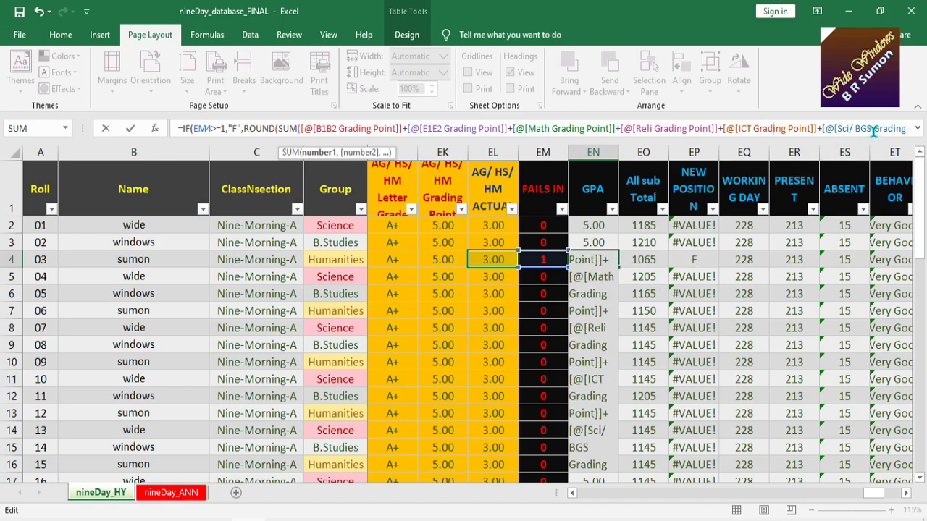
pyautogui.press('Right')
pyautogui.press('Right')
pyautogui.press('Right')
pyautogui.press('Right')
pyautogui.press('Right')
pyautogui.press('Right')
pyautogui.press('Right')
pyautogui.press('Right')
pyautogui.press('Right')
pyautogui.press('Right')
pyautogui.press('Right')
pyautogui.press('Right')
pyautogui.press('Right')
pyautogui.press('Right')
pyautogui.press('End')
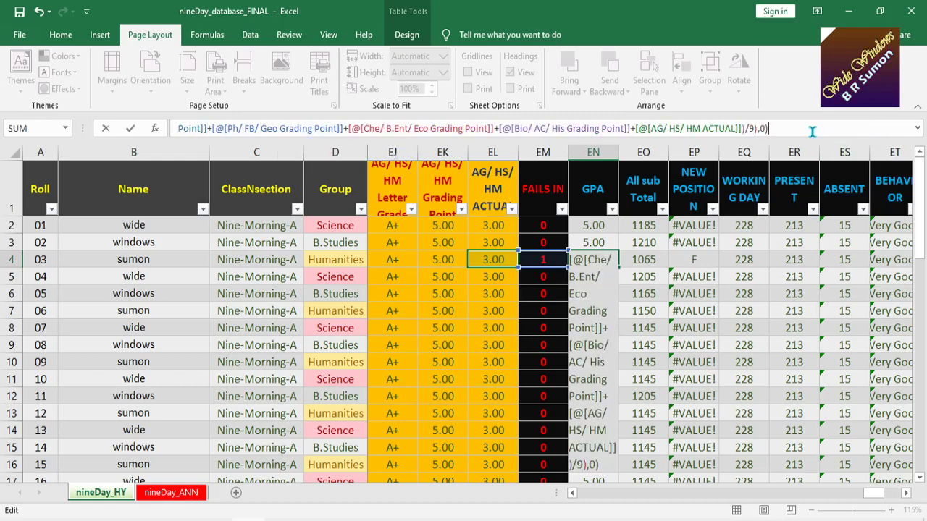
pyautogui.press('BackSpace')
pyautogui.press('BackSpace')
pyautogui.press('BackSpace')
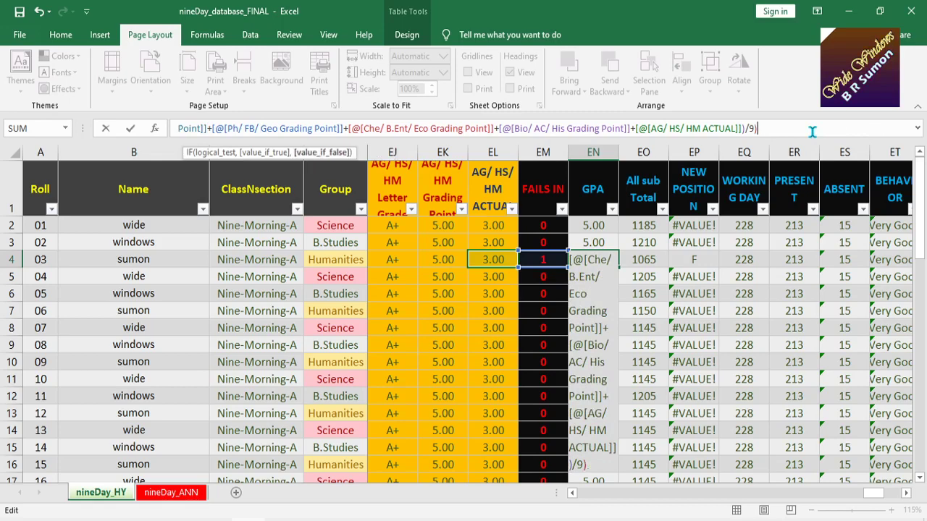
pyautogui.press('Left')
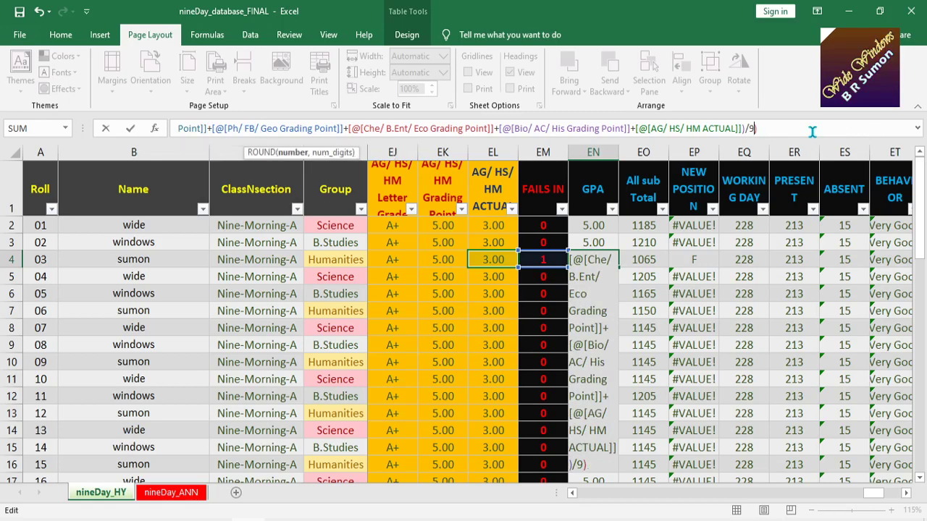
pyautogui.write(')')
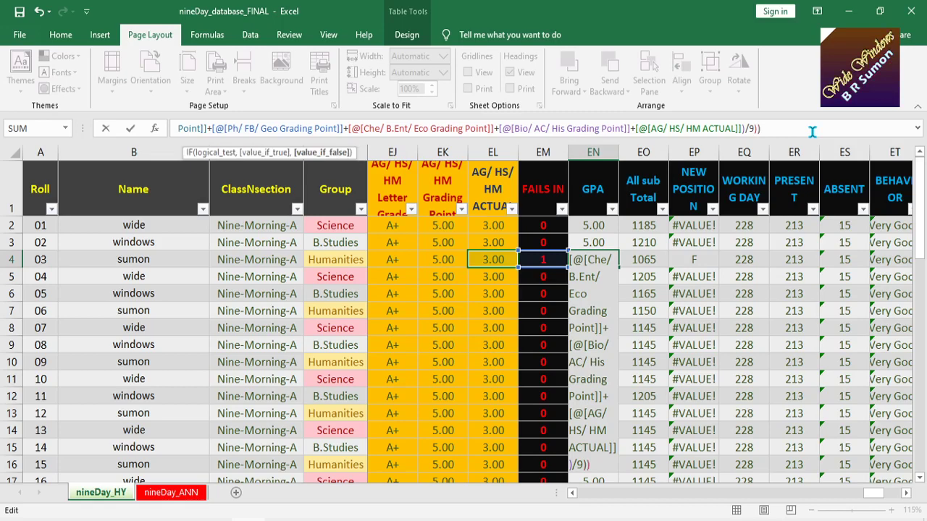
pyautogui.write('0')
pyautogui.press('BackSpace')
pyautogui.write(',0')
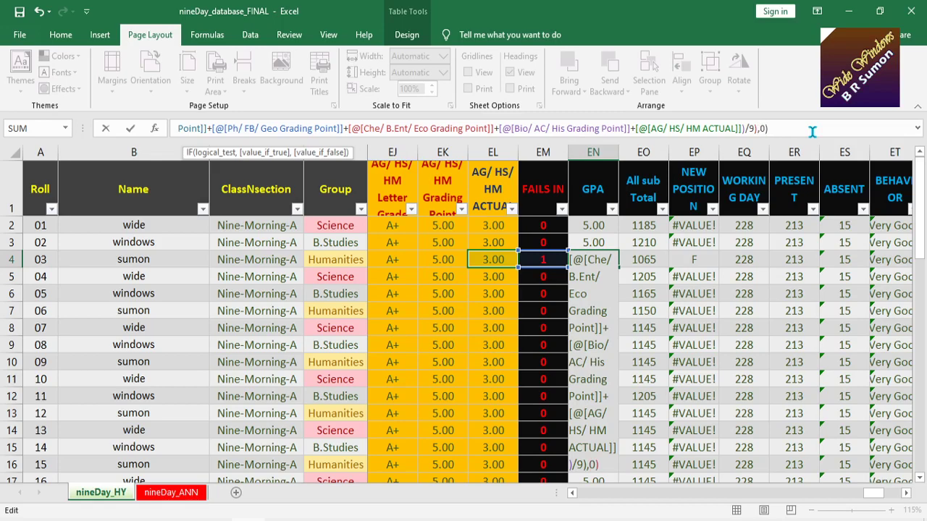
pyautogui.press('Return')
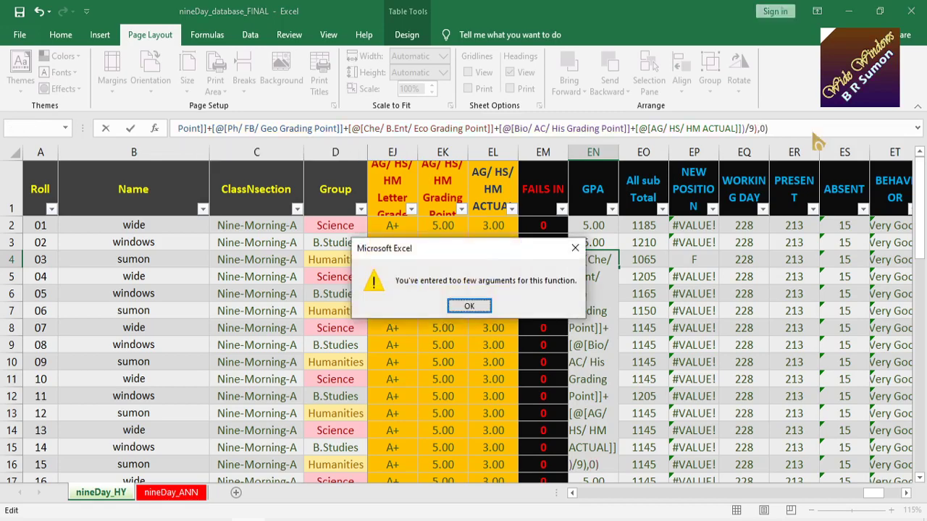
# Step: Dismiss the error, retype the ending after the division with ,0) and retry
pyautogui.press('Return')
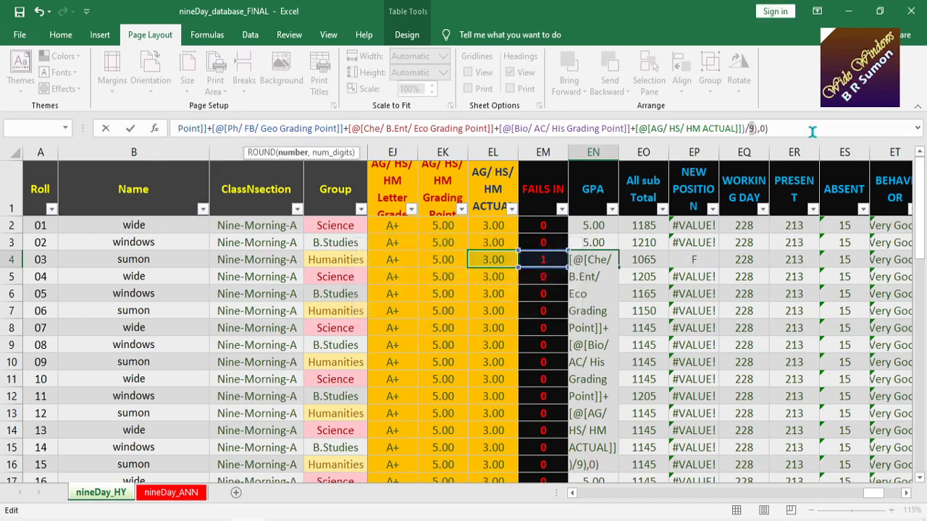
pyautogui.press('Delete')
pyautogui.press('Delete')
pyautogui.press('Delete')
pyautogui.press('Delete')
pyautogui.write('9)')
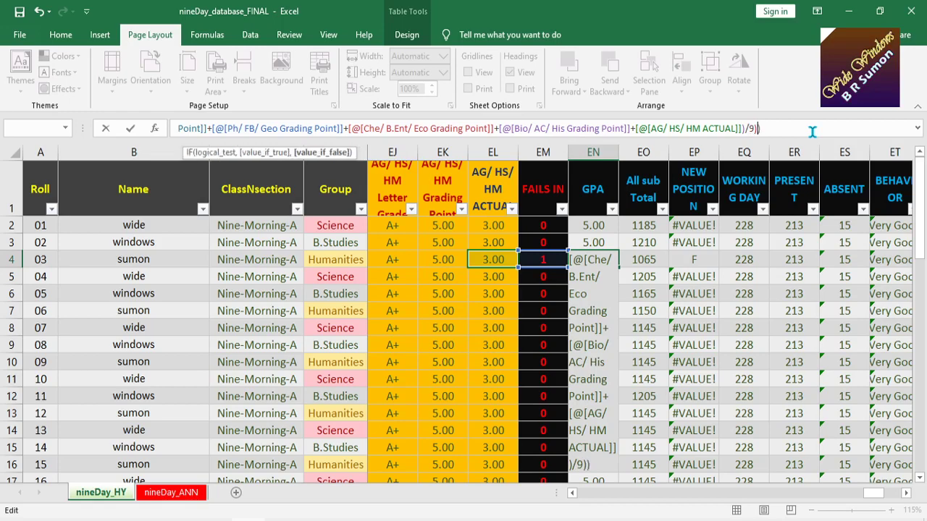
pyautogui.write('0')
pyautogui.press('BackSpace')
pyautogui.write(',0')
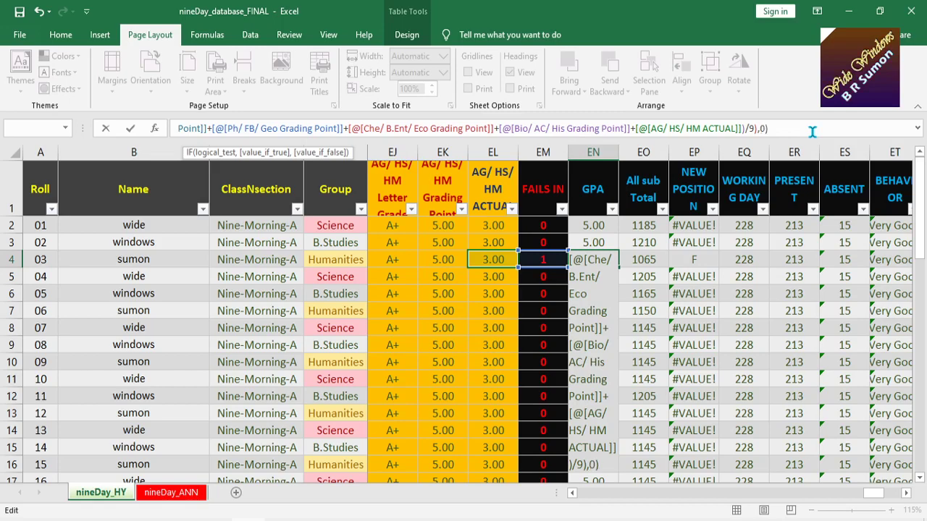
pyautogui.write(')')
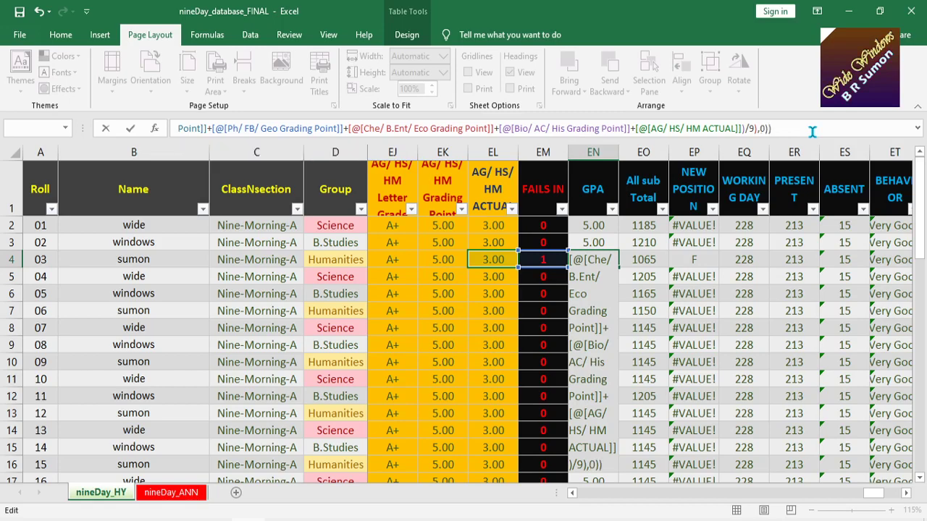
pyautogui.press('Return')
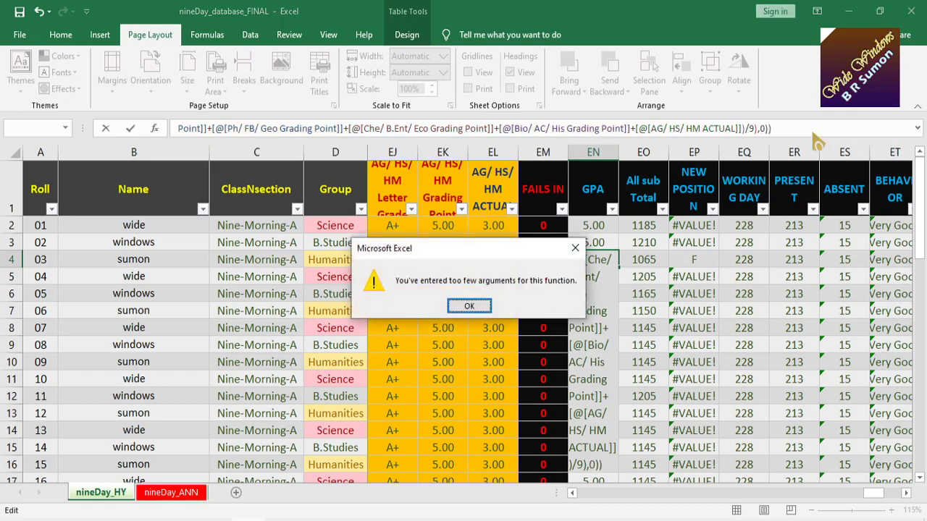
pyautogui.press('Return')
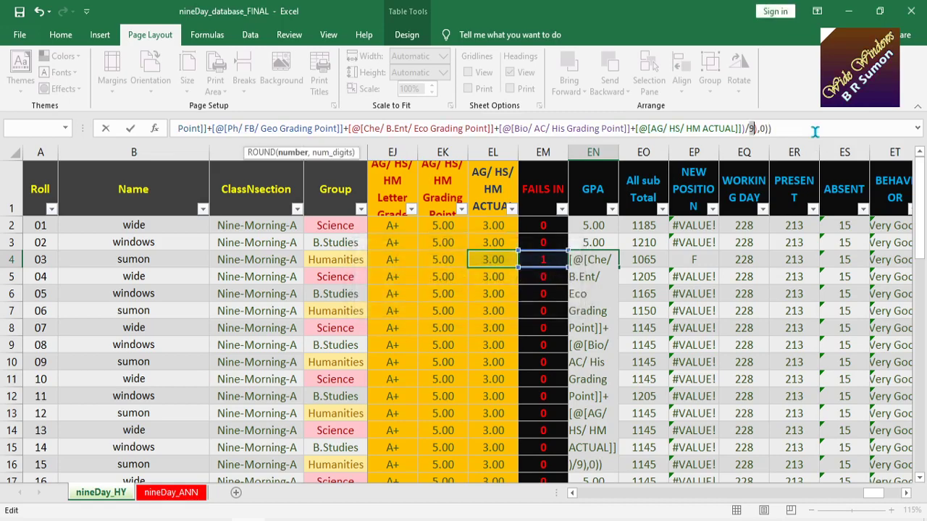
# Step: Rework the closing parentheses and ,0 digits argument after /9, then retry entering
pyautogui.click(753, 128)
pyautogui.write(')')
pyautogui.write(')')
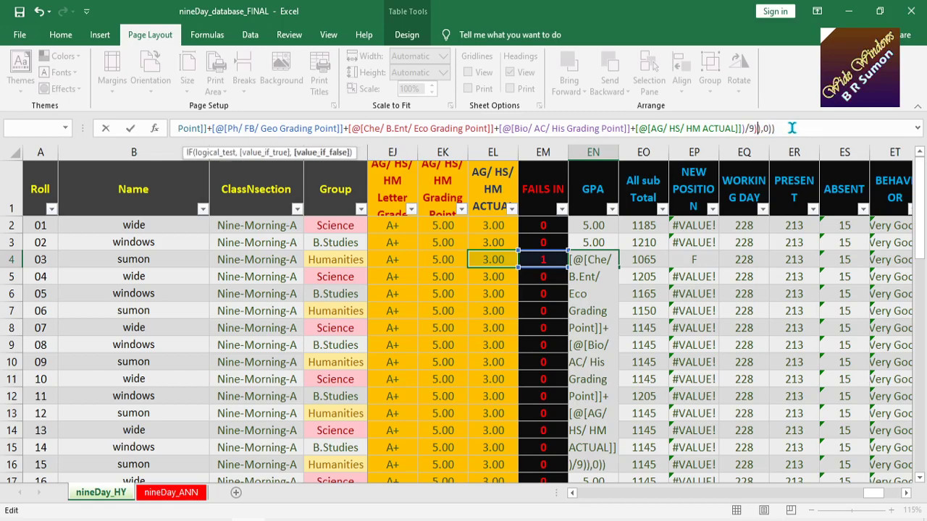
pyautogui.write('0')
pyautogui.press('BackSpace')
pyautogui.write(',0')
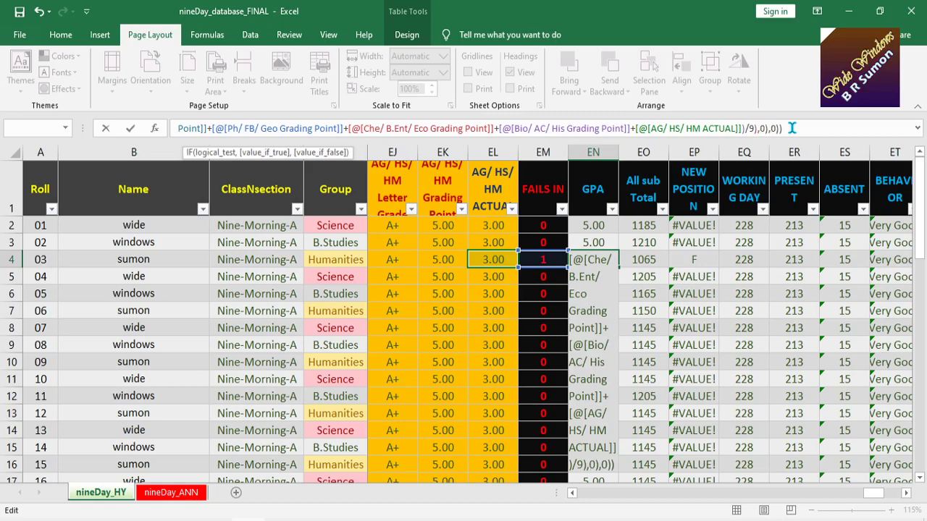
pyautogui.write(')')
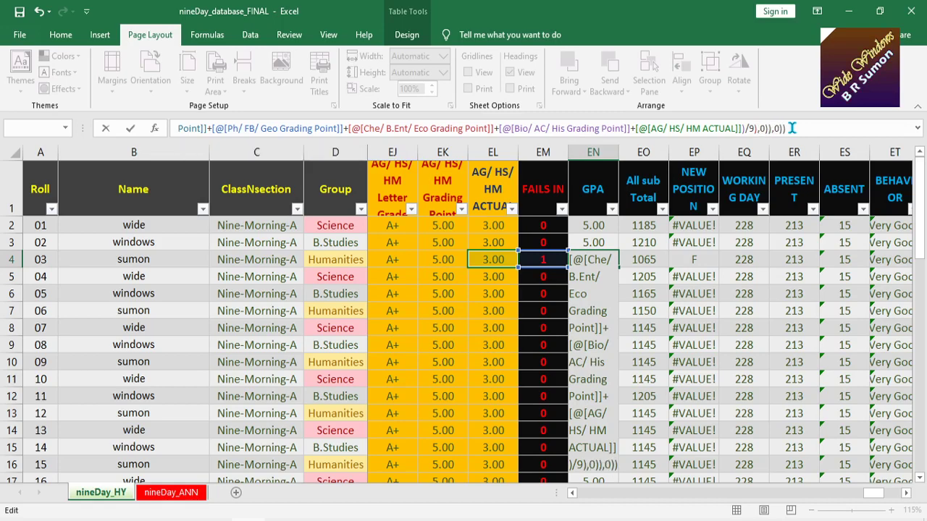
pyautogui.press('Delete')
pyautogui.press('Delete')
pyautogui.press('Delete')
pyautogui.press('Delete')
pyautogui.press('Left')
pyautogui.press('Return')
pyautogui.press('Return')
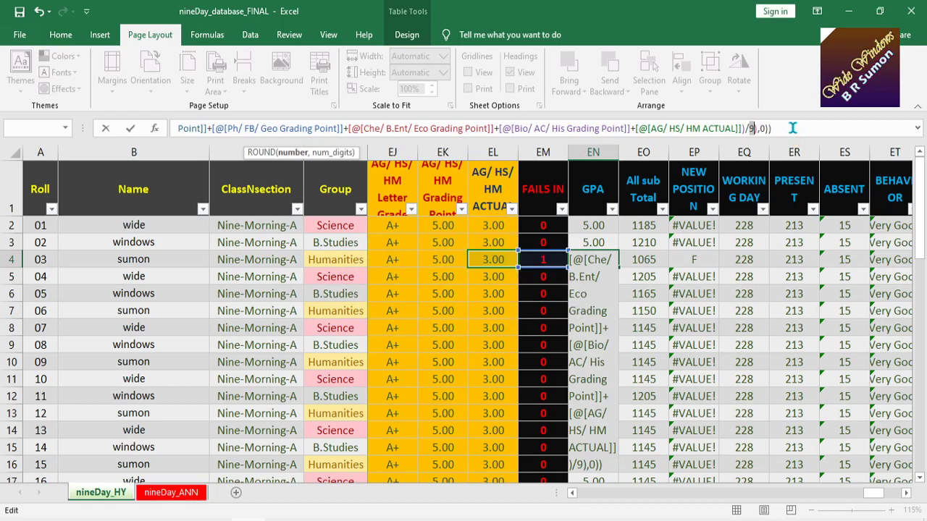
# Step: Finalize EN4 as =IF(EM4>=1,"F",ROUND(SUM(...)/9,0)) so roll 03 shows F
pyautogui.write(')')
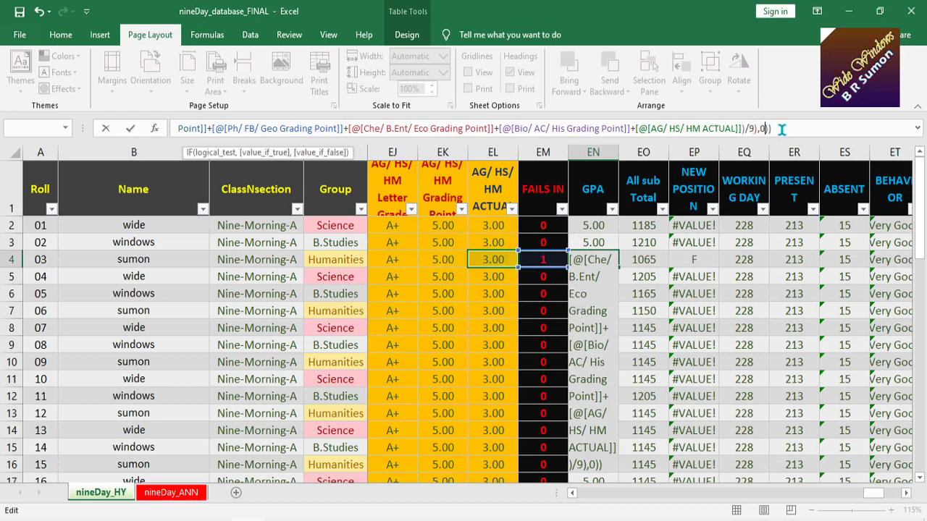
pyautogui.press('BackSpace')
pyautogui.press('BackSpace')
pyautogui.press('BackSpace')
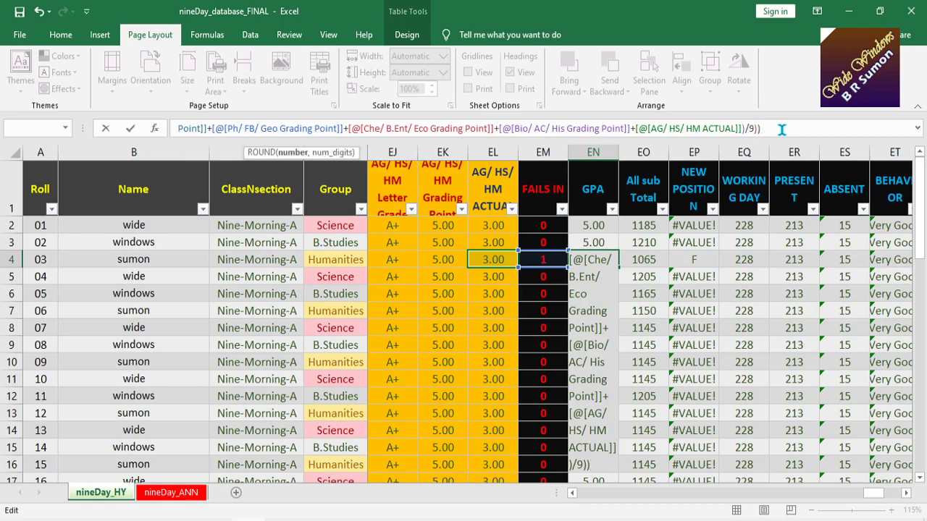
pyautogui.press('Left')
pyautogui.write(')')
pyautogui.press('alt')
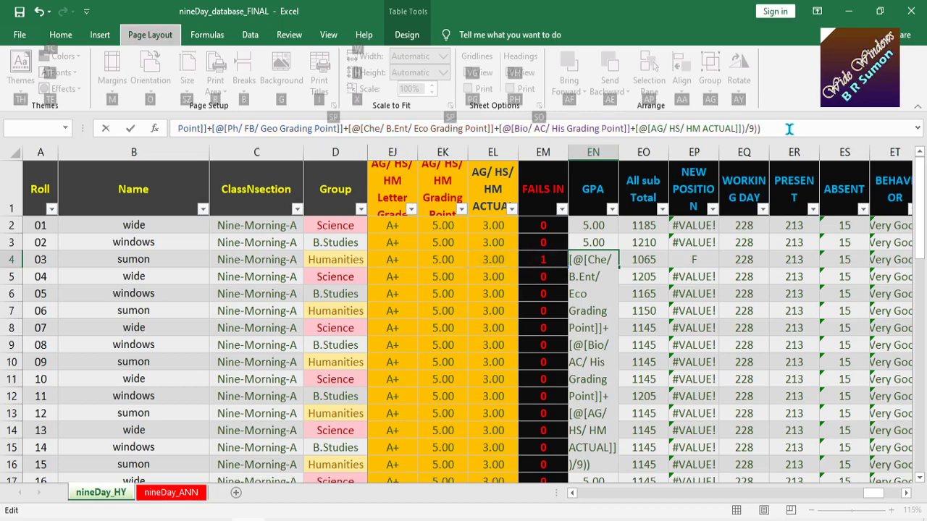
pyautogui.click(753, 128)
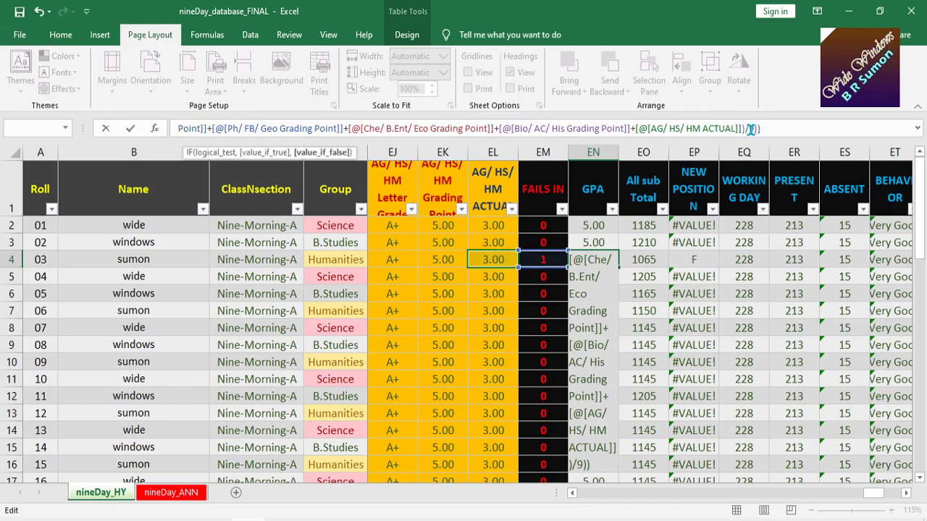
pyautogui.click(751, 128)
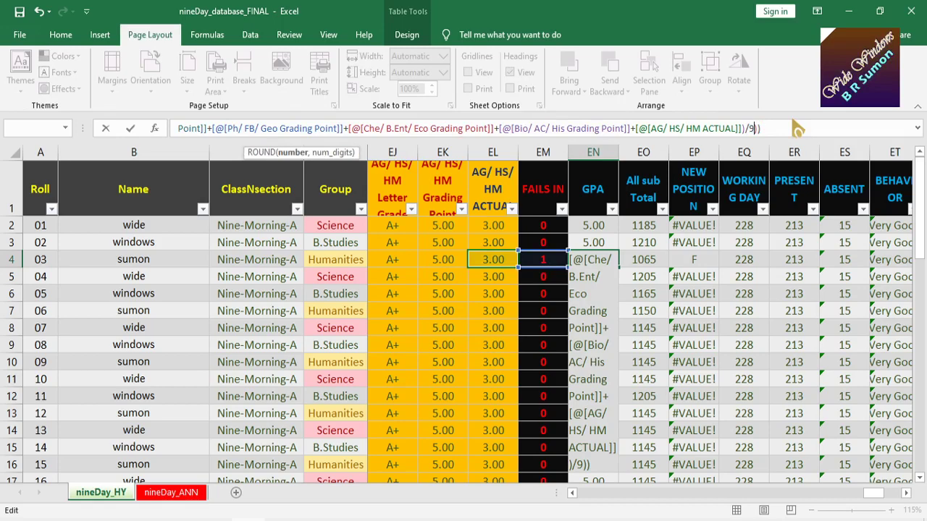
pyautogui.write(',0')
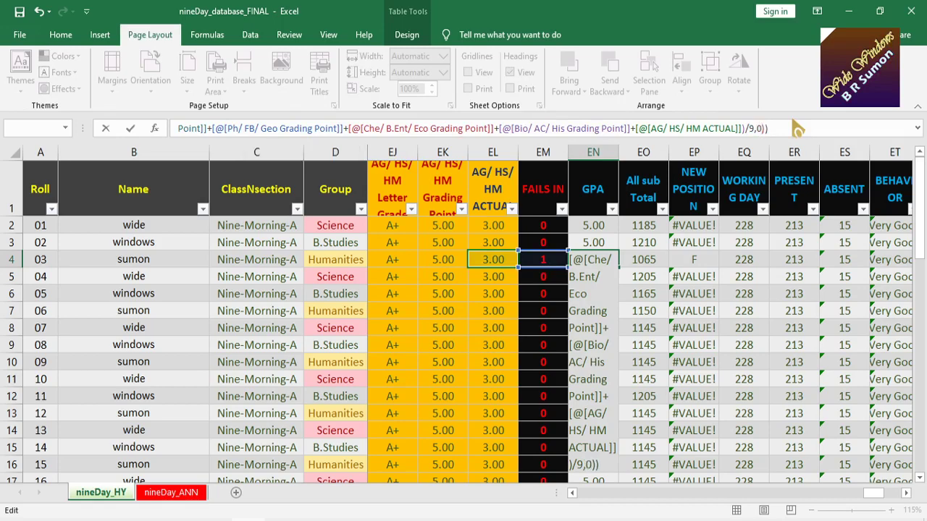
pyautogui.press('Return')
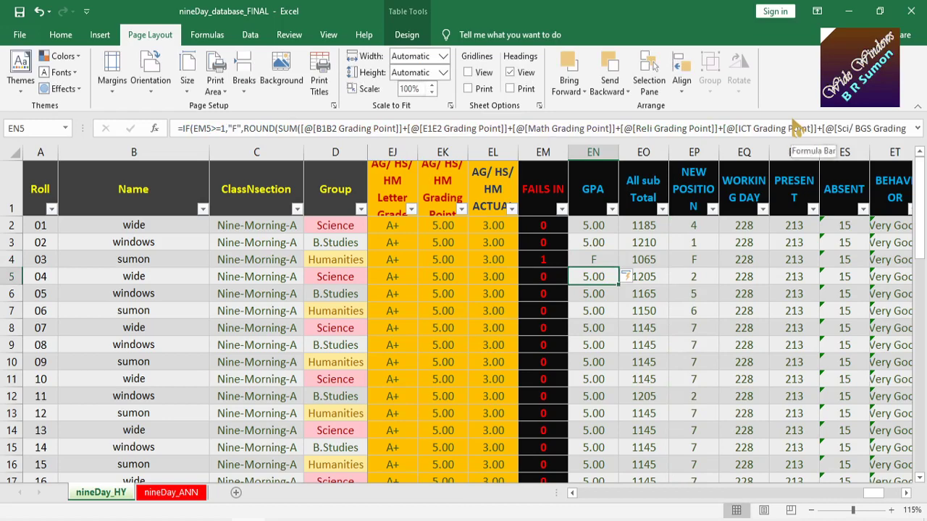
# Step: Review roll 03's EM4 fails count and EN4 GPA formula, then close the workbook
pyautogui.click(599, 259)
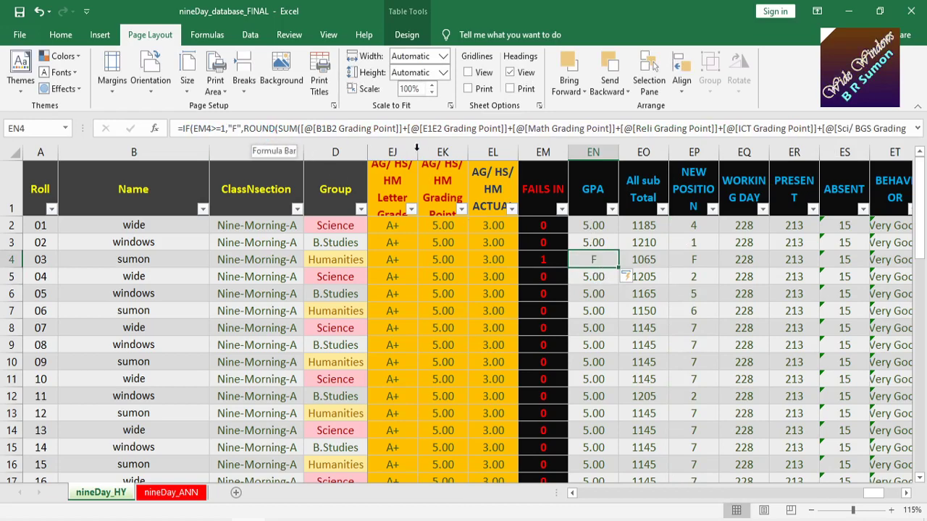
pyautogui.click(789, 129)
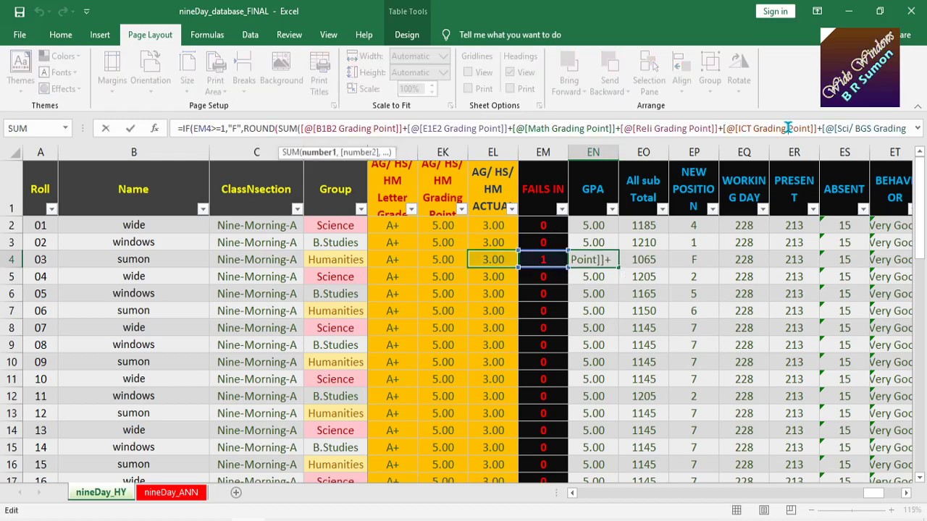
pyautogui.click(684, 311)
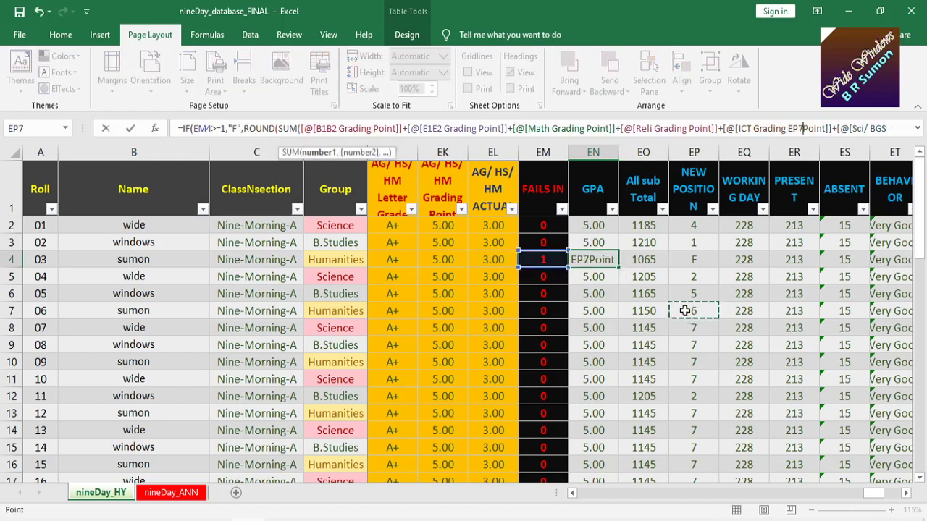
pyautogui.press('Escape')
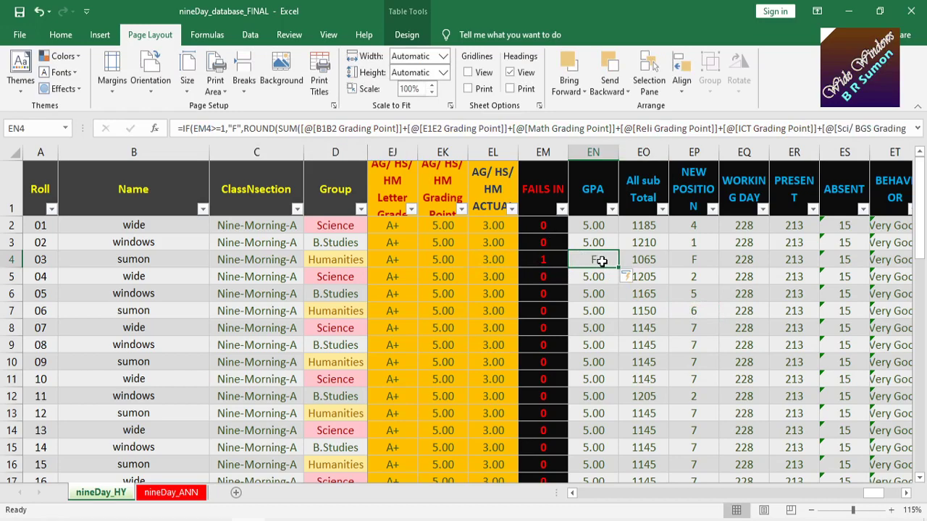
pyautogui.click(543, 258)
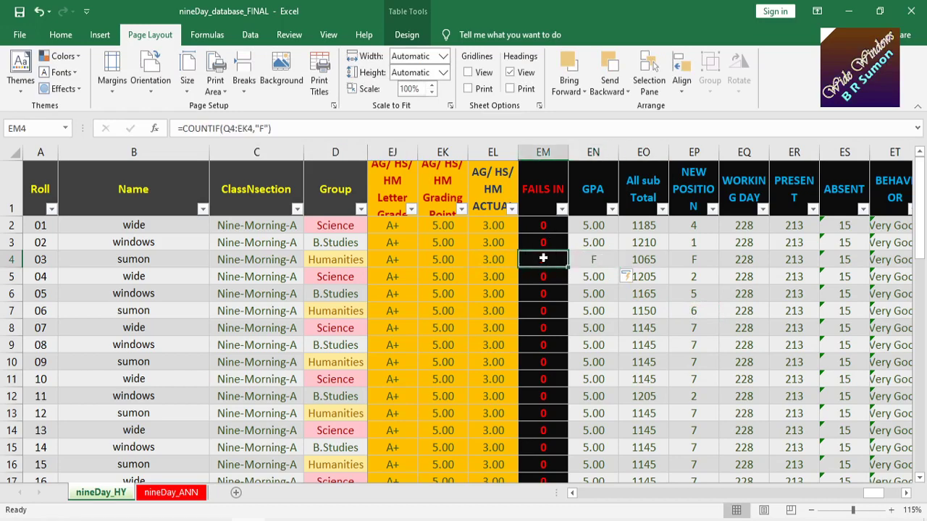
pyautogui.click(593, 259)
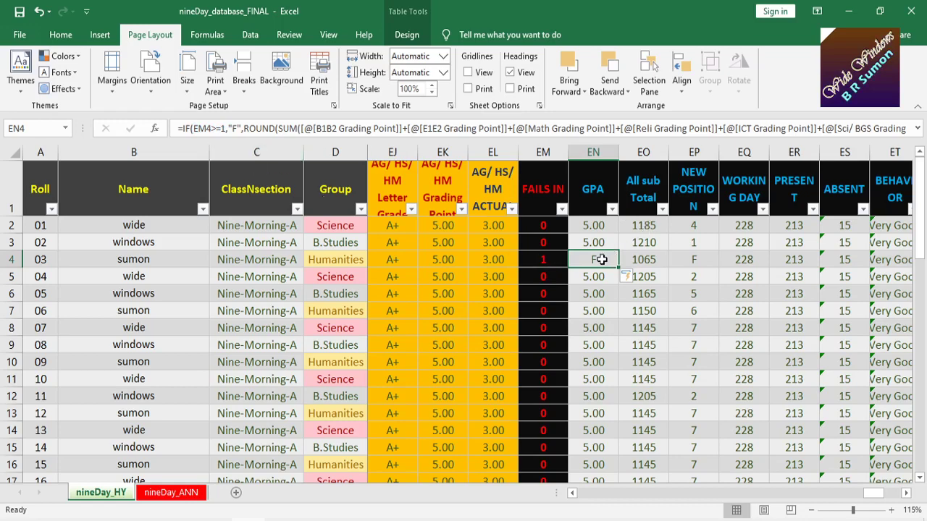
pyautogui.click(911, 11)
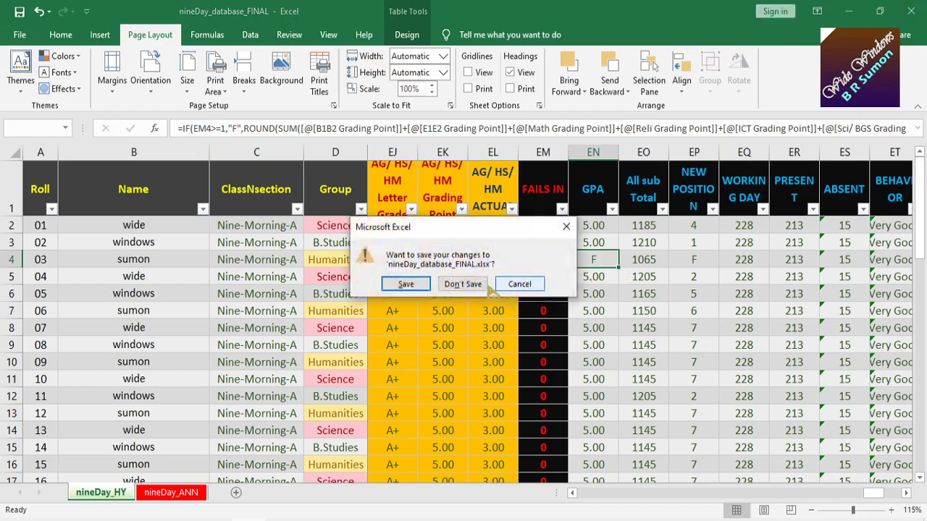
# Step: Save the workbook changes and open the __HY_Yearly document from File Explorer
pyautogui.click(411, 285)
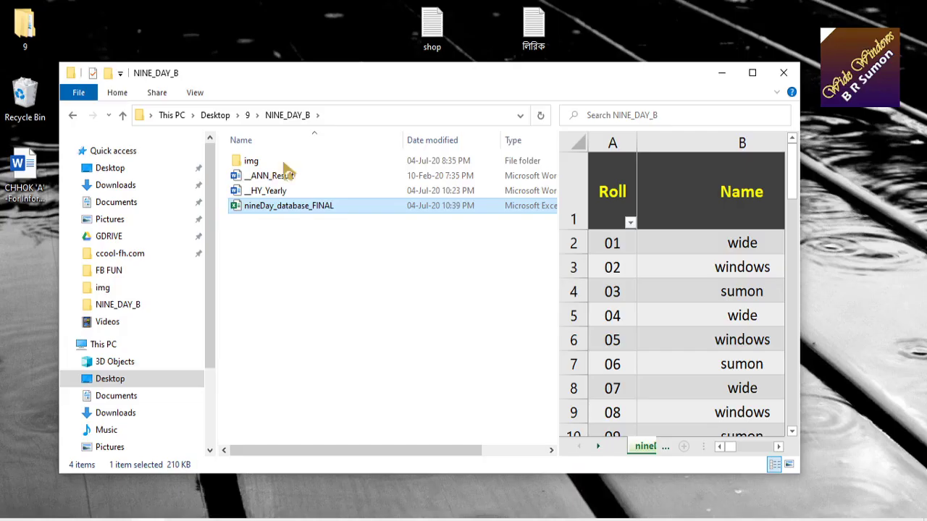
pyautogui.click(291, 175)
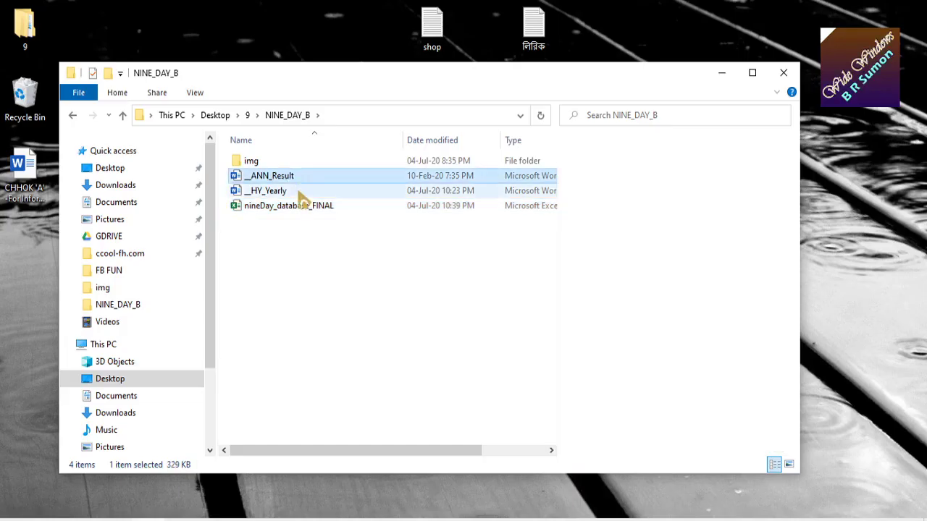
pyautogui.click(298, 193)
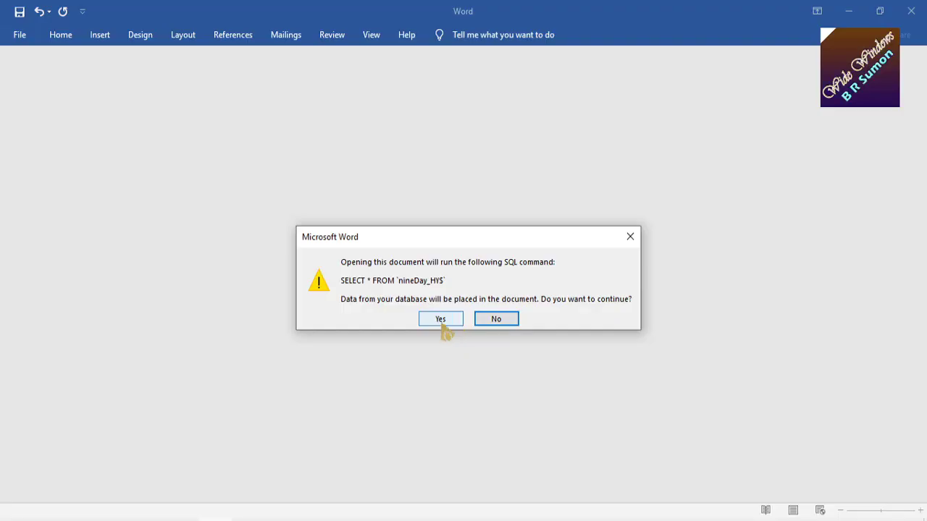
# Step: Accept the nineDay_HY$ SQL query, review roll 1's preview and show the Mailings tools
pyautogui.click(443, 322)
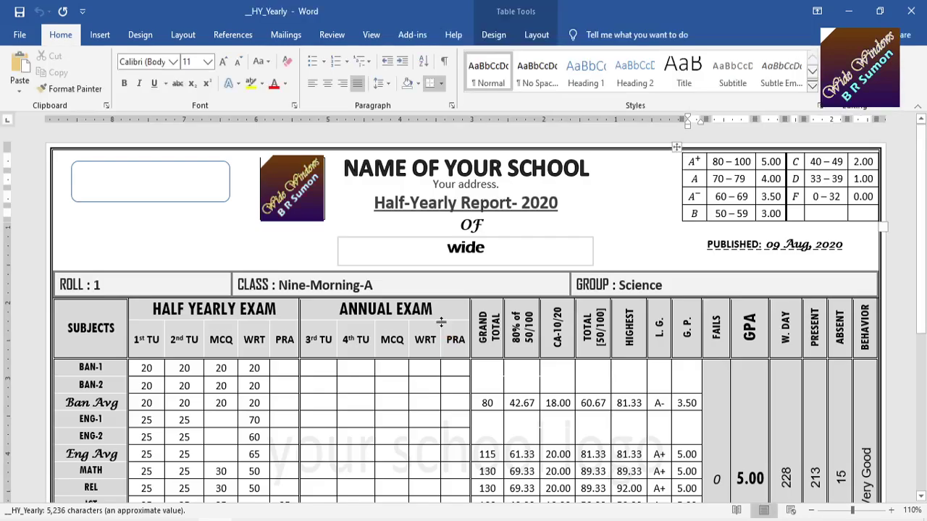
pyautogui.scroll(-2, 441, 322)
pyautogui.scroll(2, 441, 322)
pyautogui.scroll(-3, 438, 325)
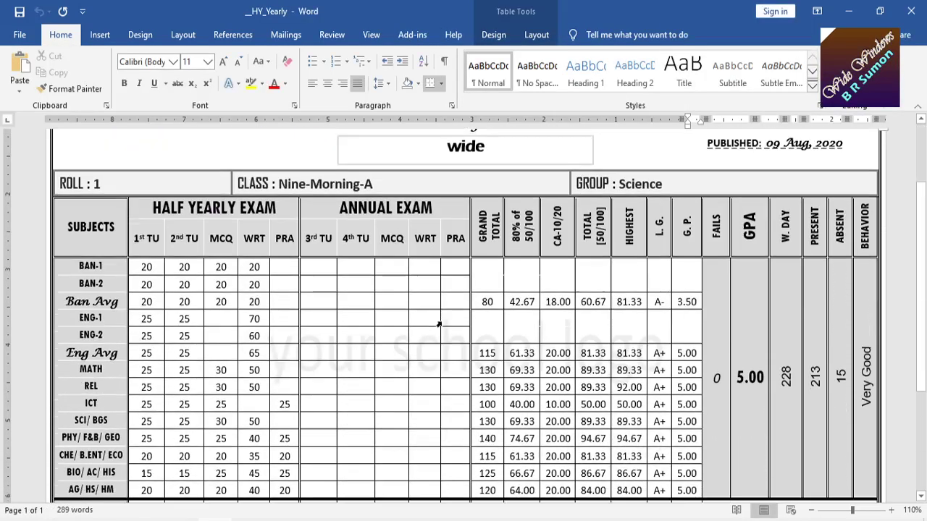
pyautogui.scroll(2, 283, 201)
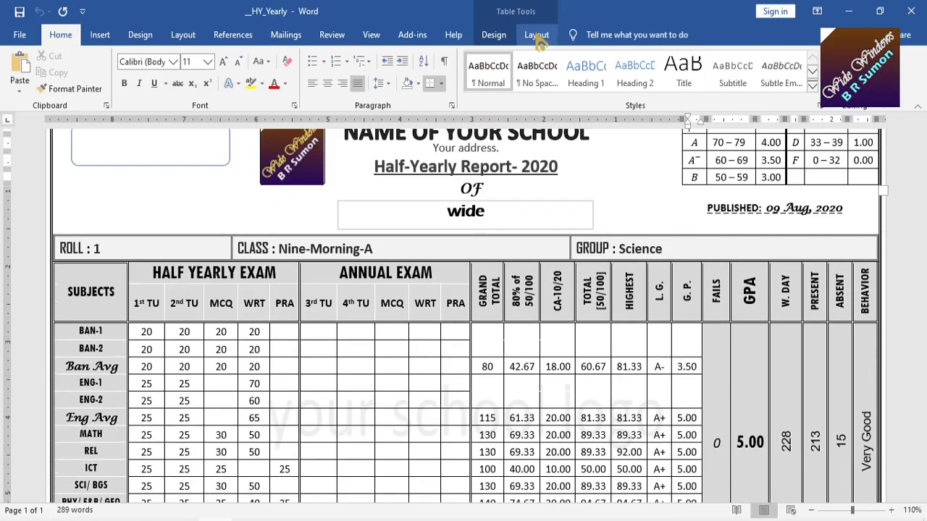
pyautogui.click(285, 36)
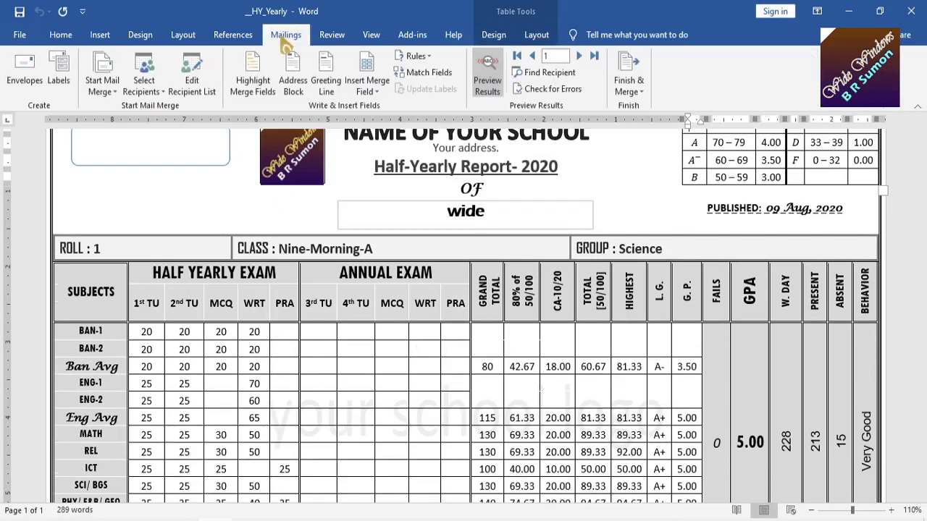
# Step: Finish the merge to individual documents, merging all records into Letters1
pyautogui.click(640, 86)
pyautogui.click(656, 108)
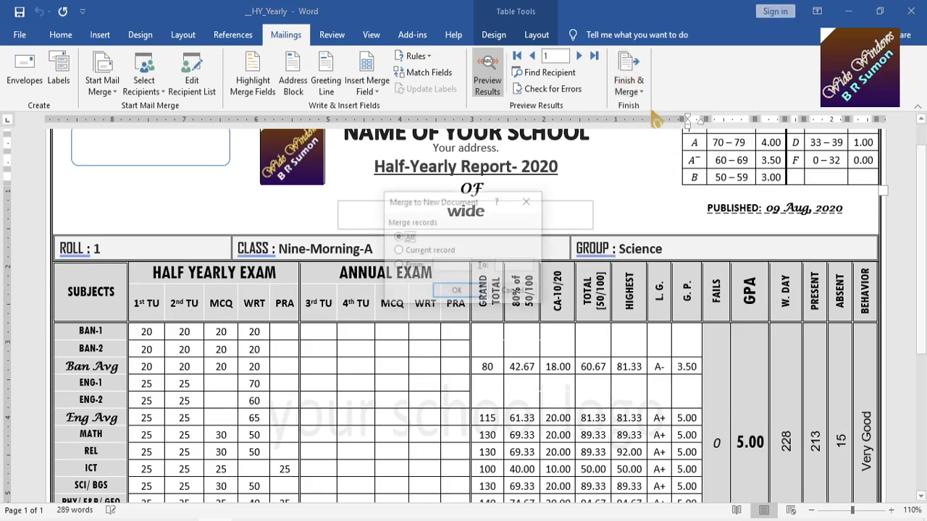
pyautogui.click(457, 292)
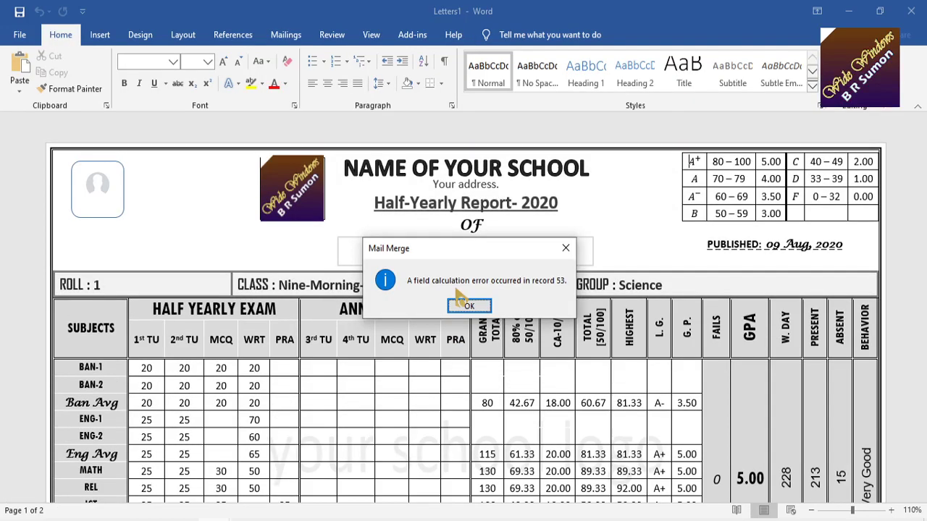
# Step: Dismiss the two field calculation errors and check that roll 3's card shows GPA F
pyautogui.click(467, 305)
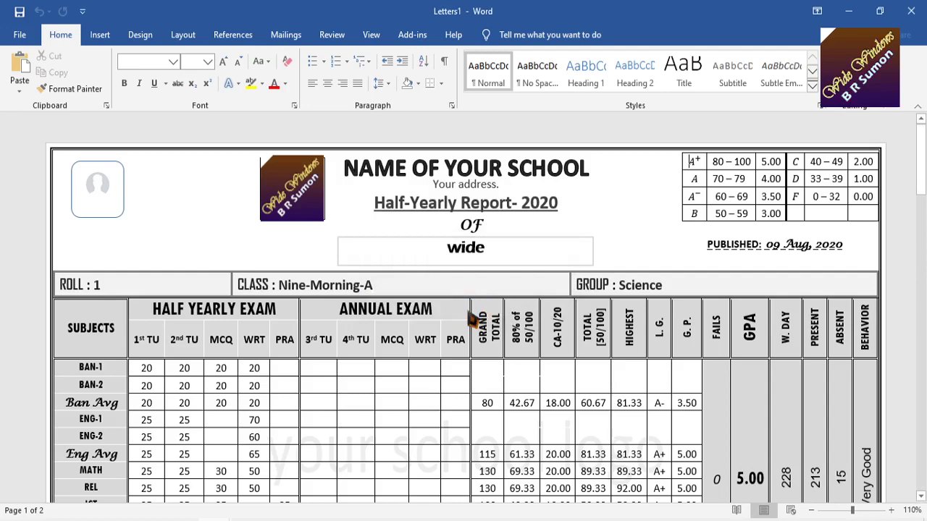
pyautogui.click(471, 306)
pyautogui.scroll(-2, 85, 210)
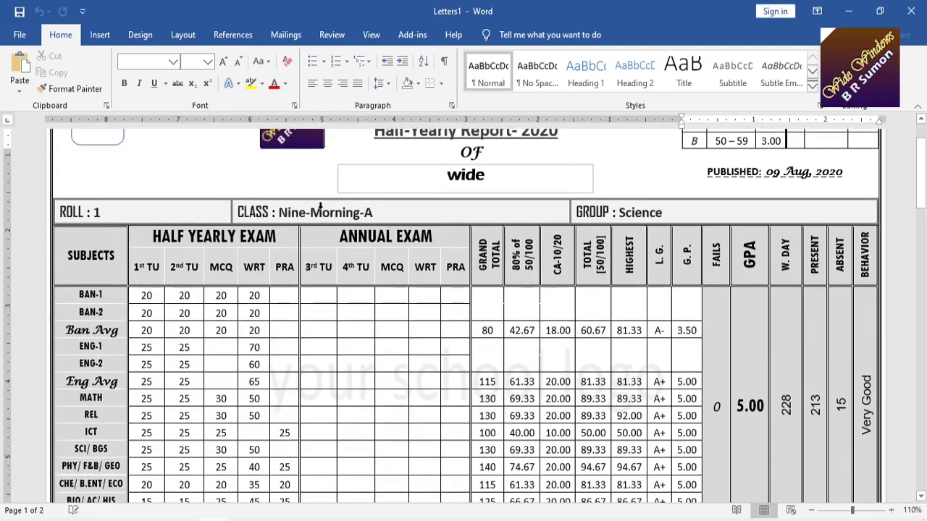
pyautogui.scroll(2, 420, 279)
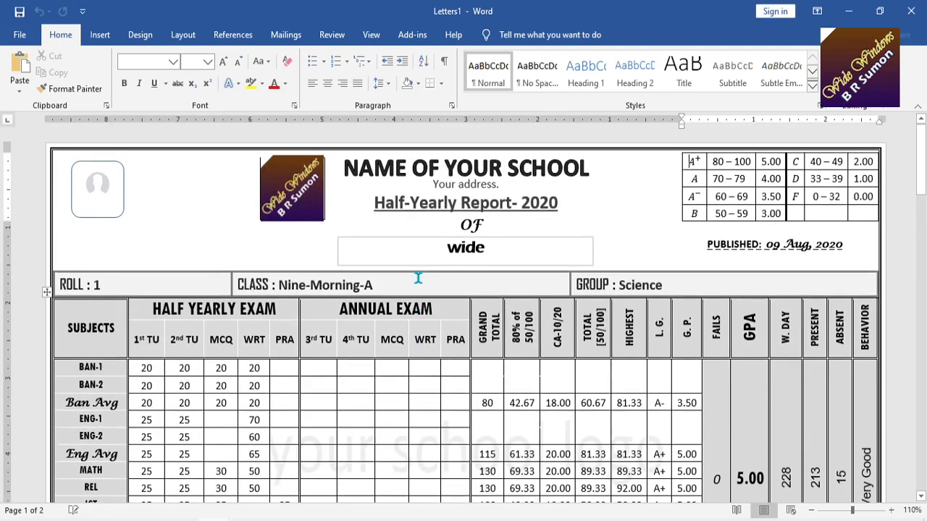
pyautogui.scroll(-3, 420, 281)
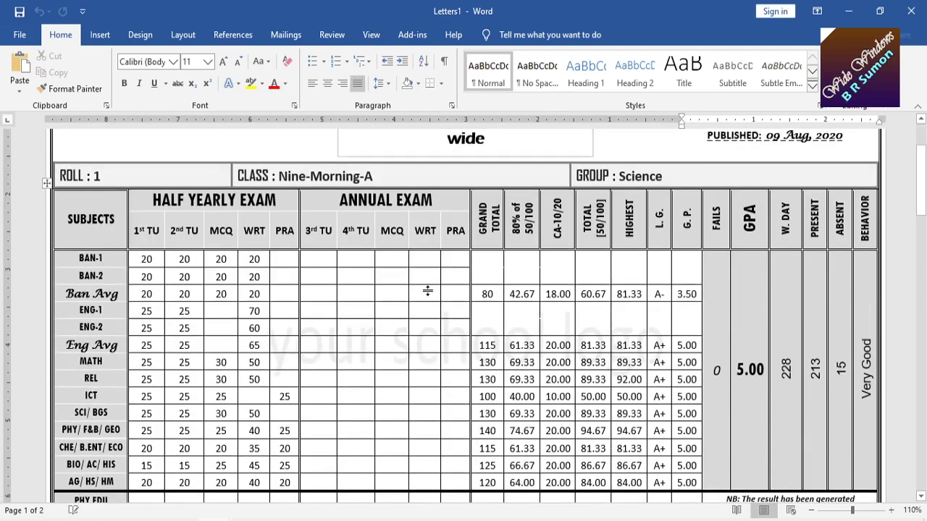
pyautogui.scroll(-10, 428, 292)
pyautogui.scroll(-3, 429, 291)
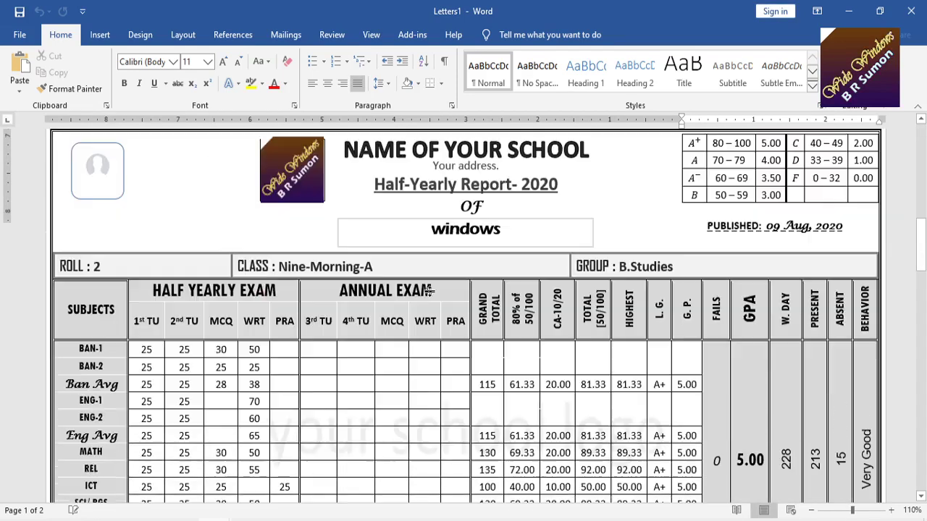
# Step: Review the remaining merged report cards, then close the Letters1 document
pyautogui.scroll(-10, 429, 290)
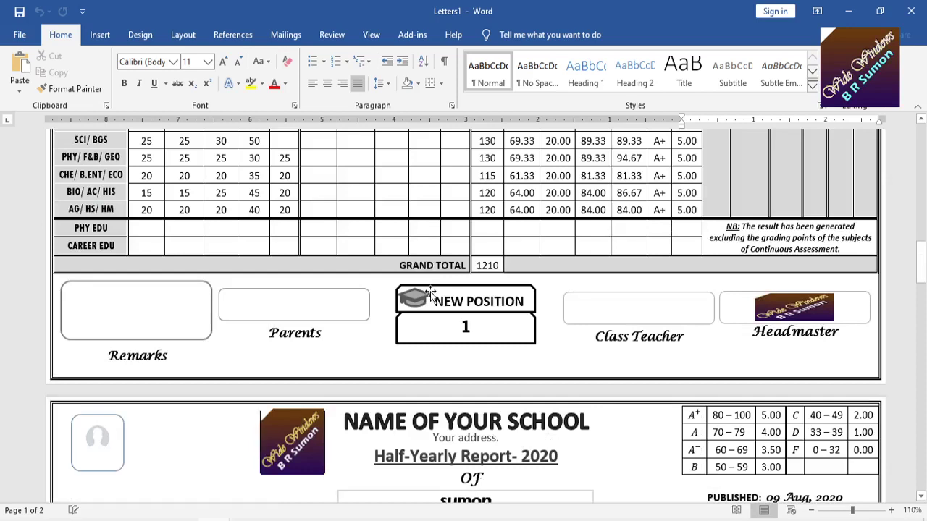
pyautogui.scroll(-10, 431, 292)
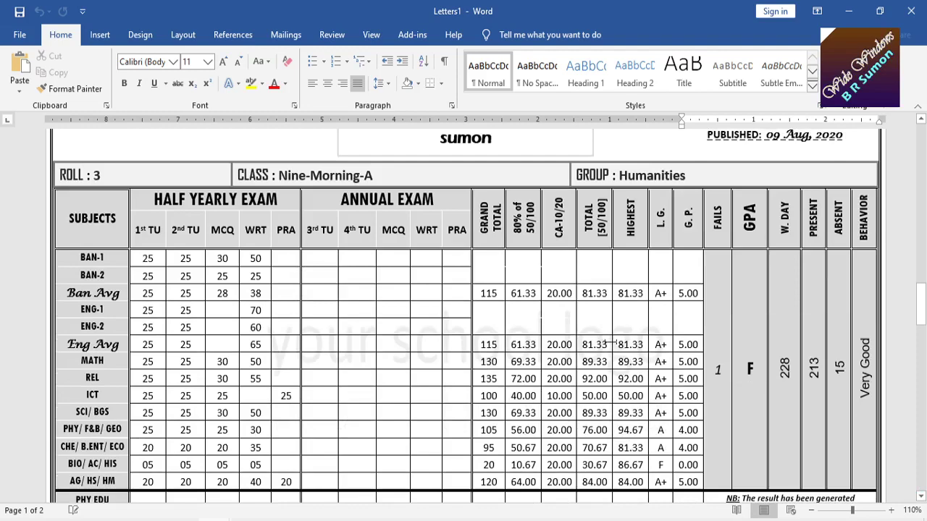
pyautogui.scroll(-5, 607, 345)
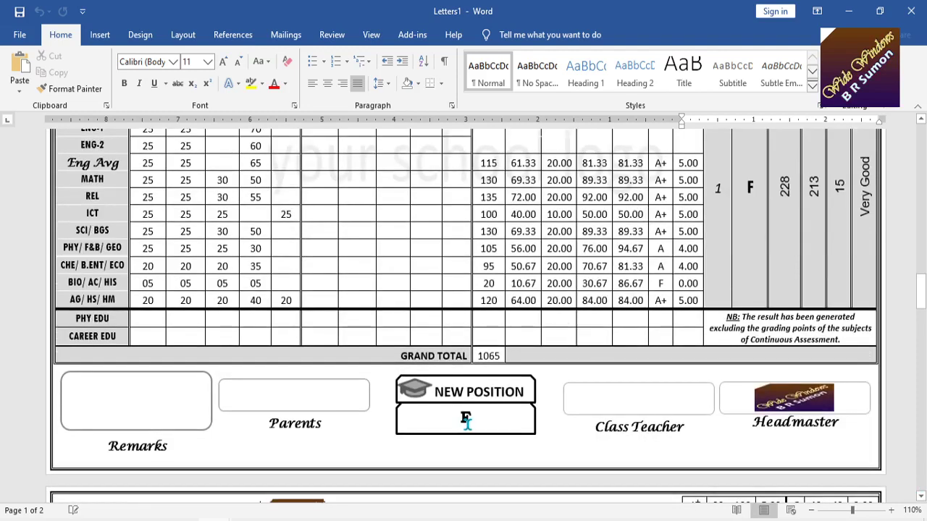
pyautogui.scroll(4, 793, 248)
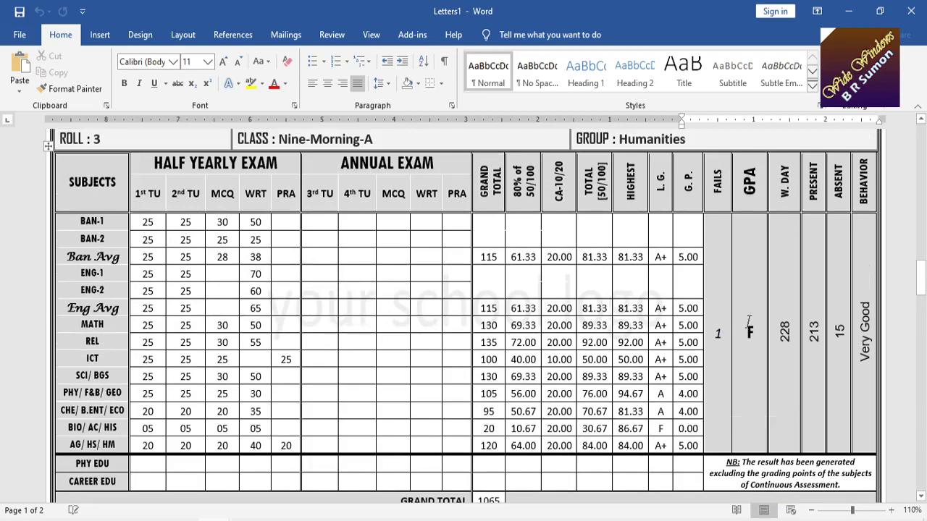
pyautogui.scroll(-5, 629, 318)
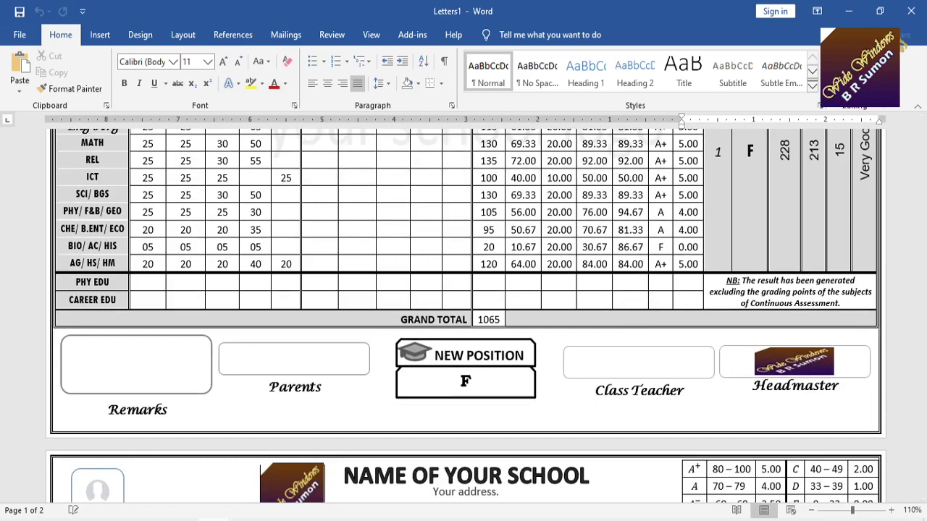
pyautogui.click(911, 11)
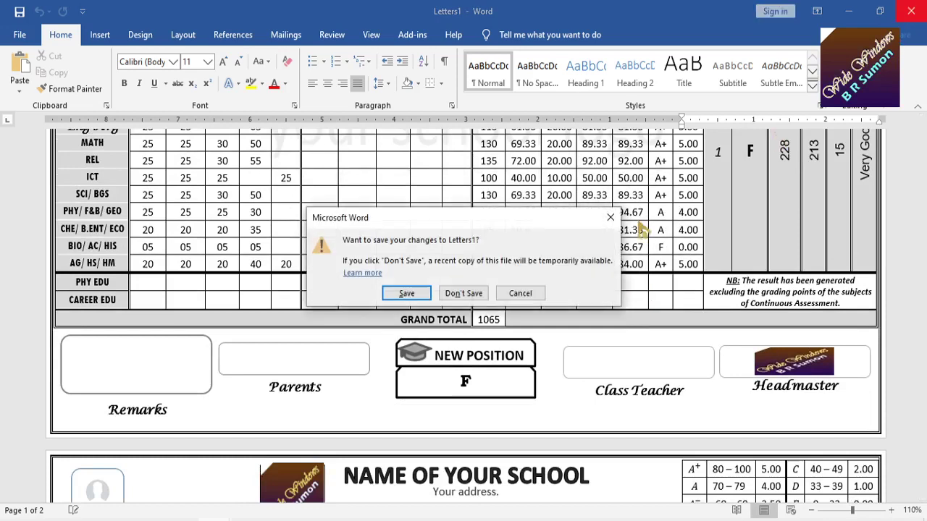
# Step: Discard the merged Letters1 document without saving it
pyautogui.click(467, 296)
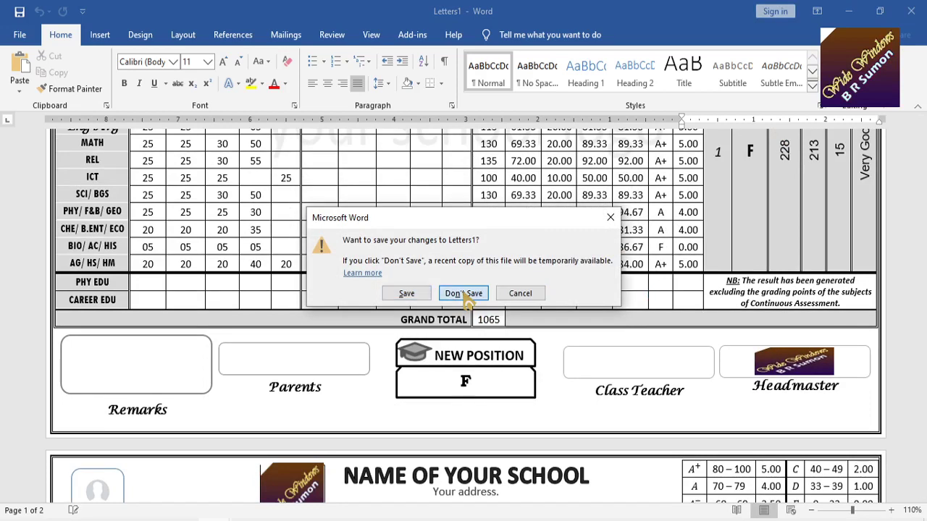